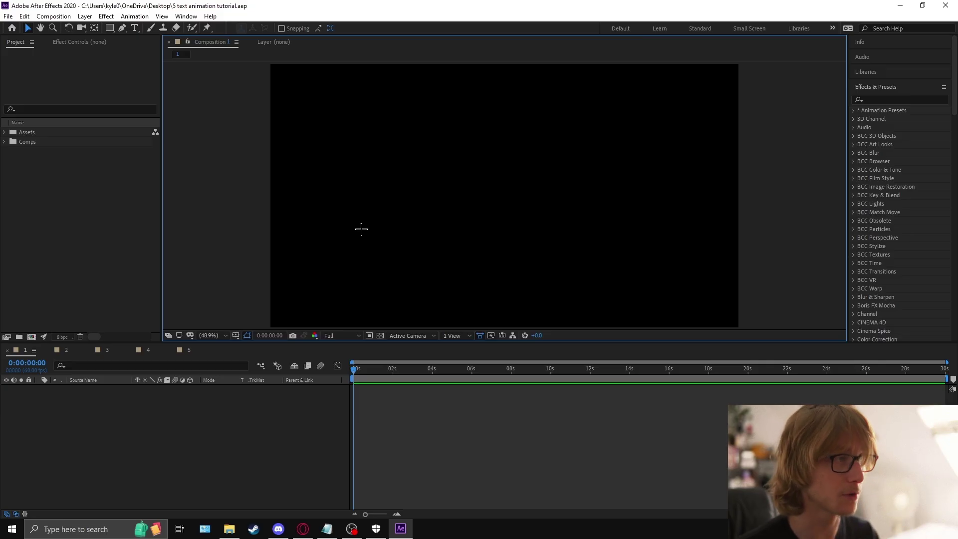
Add a text layer reading "Scale Reveal" to composition 1 and make its fill colour white
{"action": "left_click", "coordinate": [135, 27]}
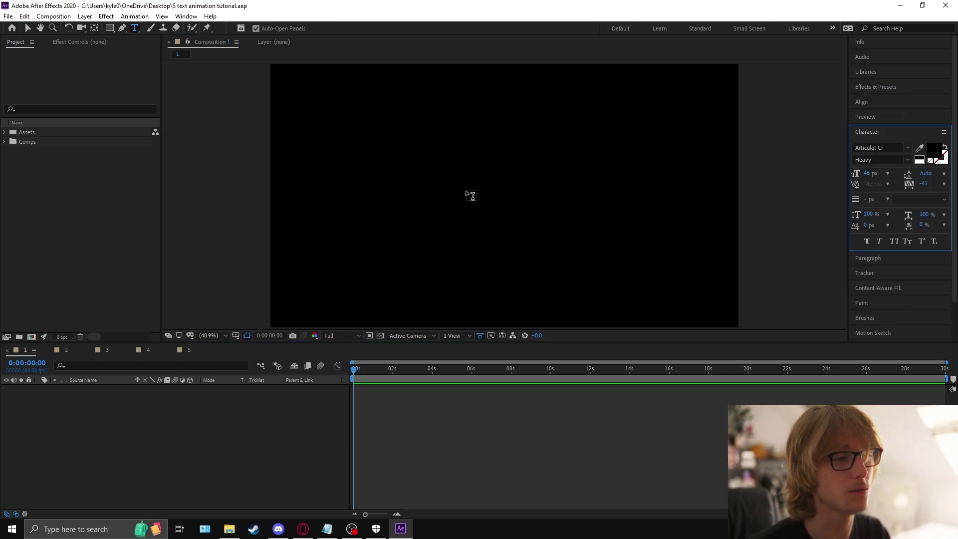
{"action": "left_click", "coordinate": [444, 211]}
{"action": "type", "text": "Scale Revea"}
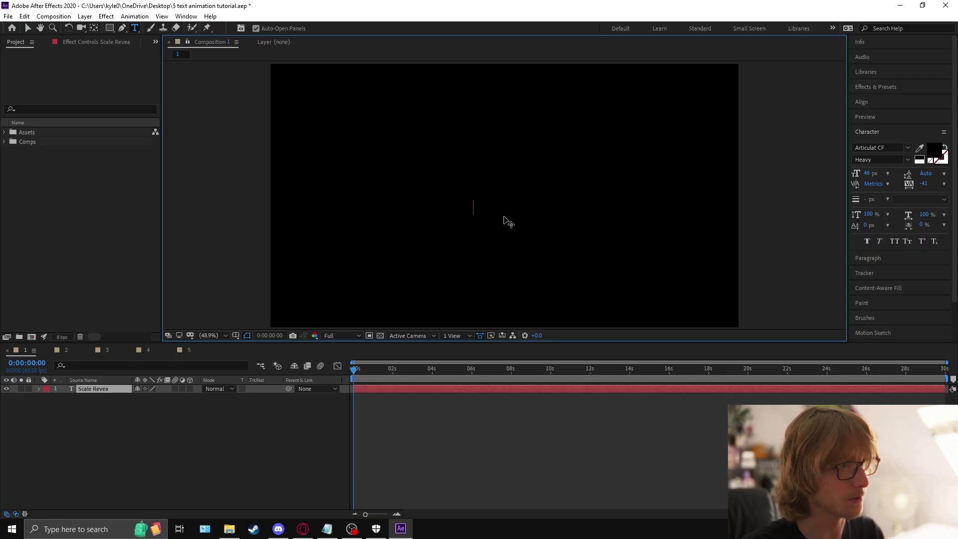
{"action": "left_click", "coordinate": [439, 390]}
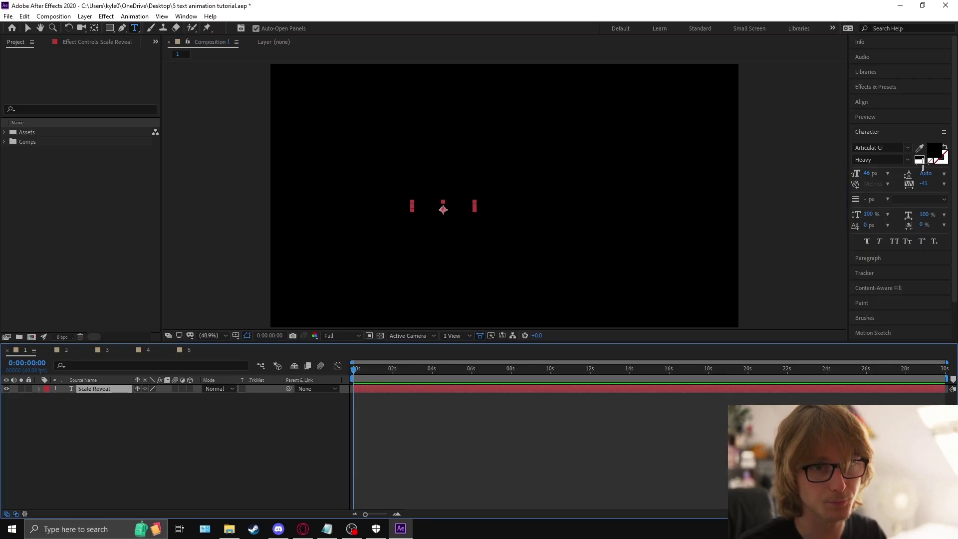
{"action": "left_click", "coordinate": [932, 154]}
{"action": "left_click_drag", "start_coordinate": [349, 419], "coordinate": [283, 389]}
{"action": "left_click", "coordinate": [497, 394]}
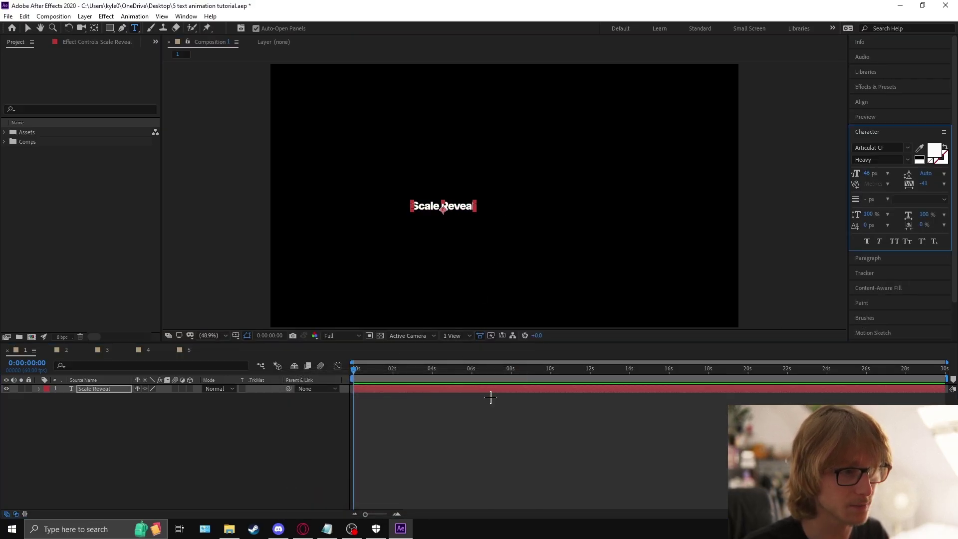
Centre the text layer's anchor point in its content and align the layer to the composition's horizontal and vertical centre
{"action": "right_click", "coordinate": [488, 389]}
{"action": "mouse_move", "coordinate": [539, 162]}
{"action": "left_click", "coordinate": [692, 278]}
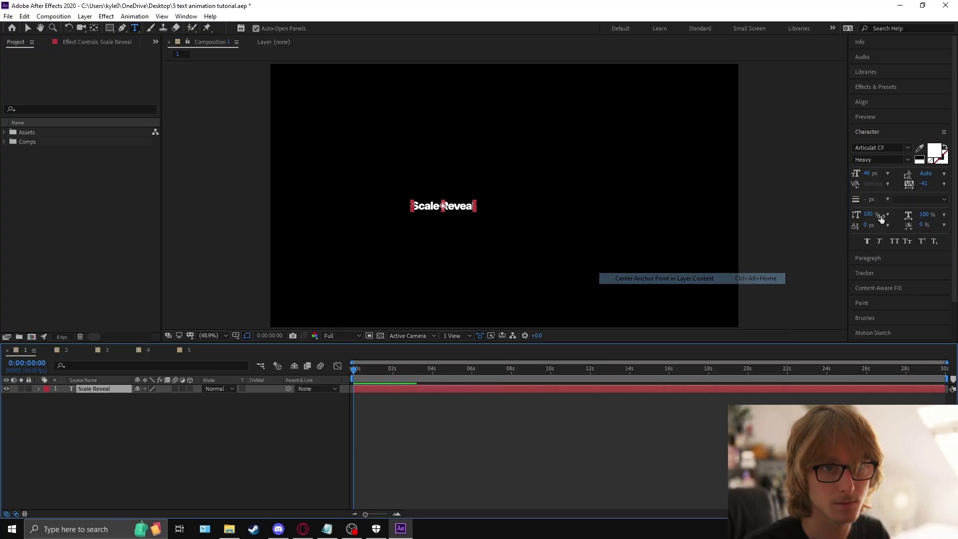
{"action": "left_click", "coordinate": [861, 101]}
{"action": "left_click", "coordinate": [875, 127]}
{"action": "left_click", "coordinate": [926, 127]}
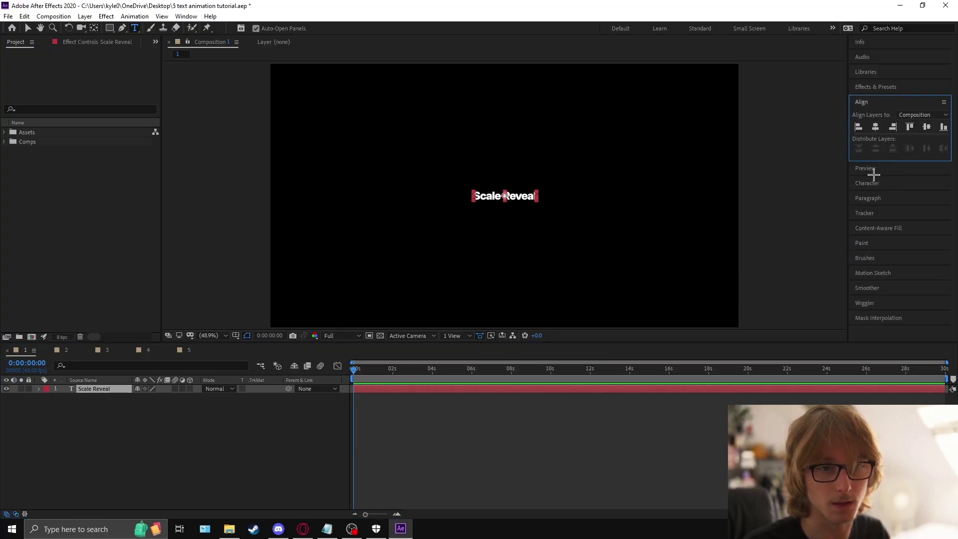
Change the text's font to Balto Ultra and apply All Caps
{"action": "left_click", "coordinate": [868, 182]}
{"action": "left_click", "coordinate": [877, 148]}
{"action": "type", "text": "ba;top"}
{"action": "key", "text": "BackSpace"}
{"action": "key", "text": "BackSpace"}
{"action": "key", "text": "BackSpace"}
{"action": "key", "text": "BackSpace"}
{"action": "type", "text": "lto"}
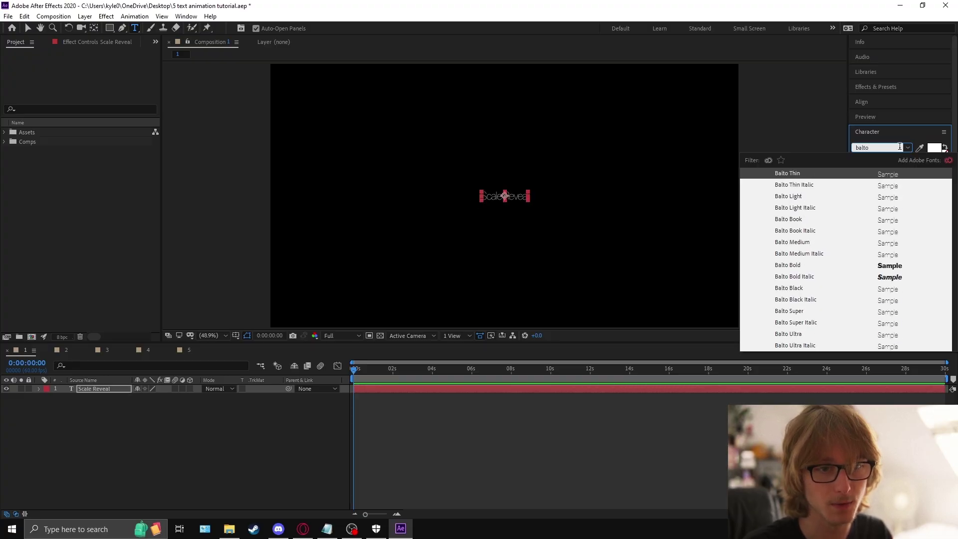
{"action": "left_click", "coordinate": [804, 334]}
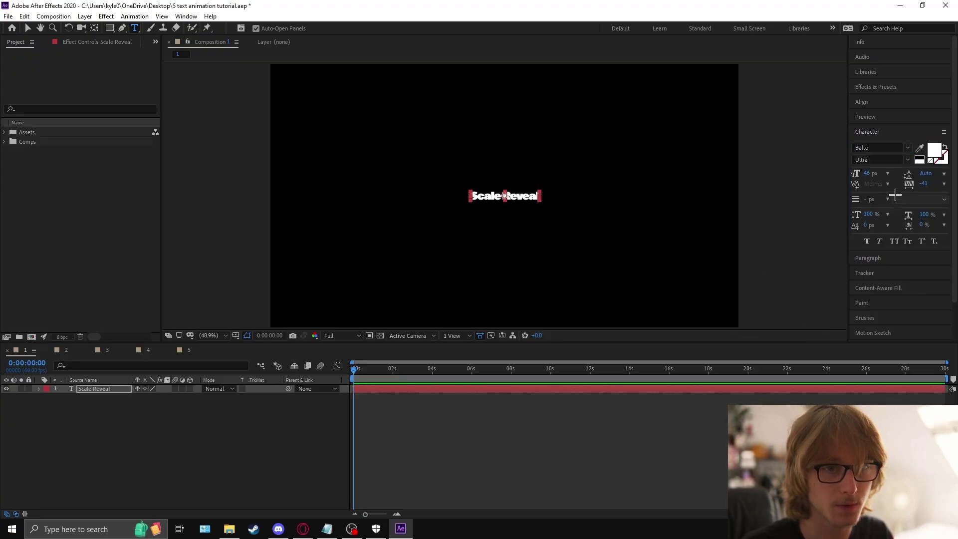
{"action": "left_click", "coordinate": [891, 241]}
Scale the text layer up to about half the composition's width and centre its anchor point in the layer content
{"action": "left_click", "coordinate": [100, 390]}
{"action": "key", "text": "s"}
{"action": "left_click_drag", "start_coordinate": [204, 399], "coordinate": [229, 397]}
{"action": "key", "text": "s"}
{"action": "right_click", "coordinate": [112, 391]}
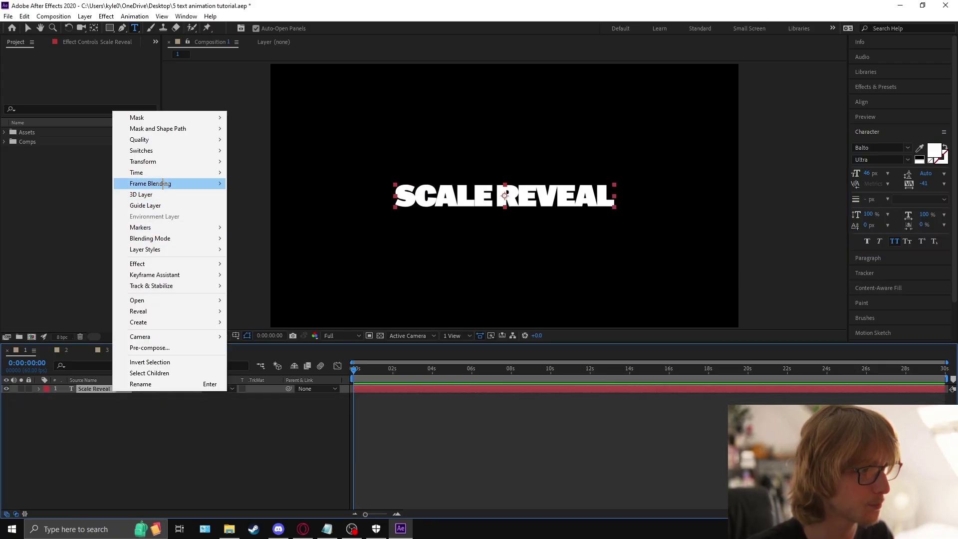
{"action": "left_click", "coordinate": [338, 278]}
{"action": "key", "text": "v"}
{"action": "left_click", "coordinate": [138, 460]}
Add a Scale text animator to the Scale Reveal layer
{"action": "left_click", "coordinate": [38, 390]}
{"action": "left_click", "coordinate": [39, 390]}
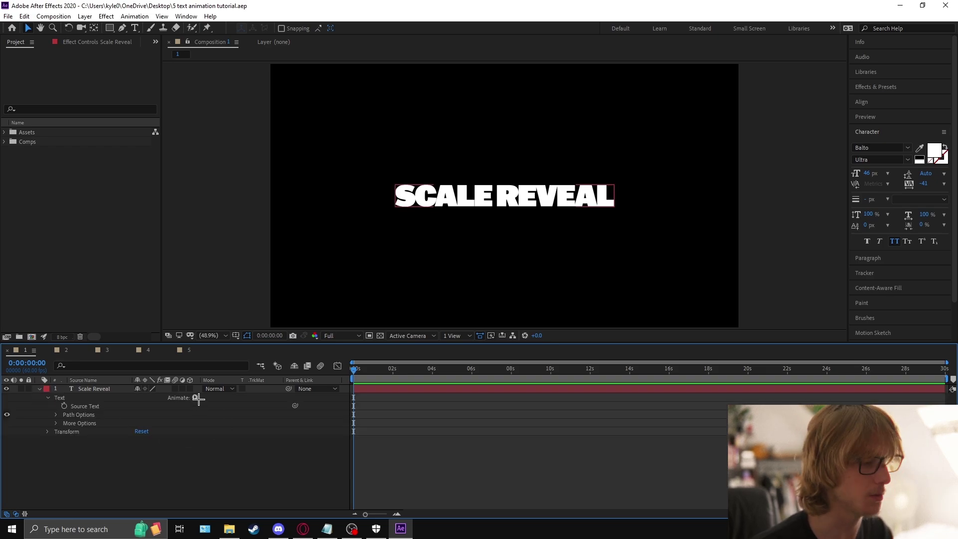
{"action": "left_click", "coordinate": [196, 398]}
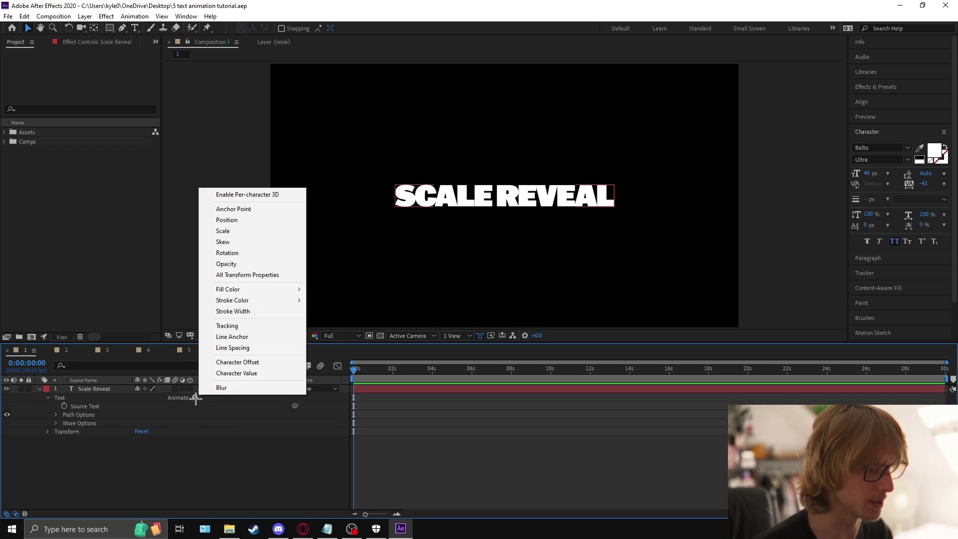
{"action": "left_click", "coordinate": [223, 230]}
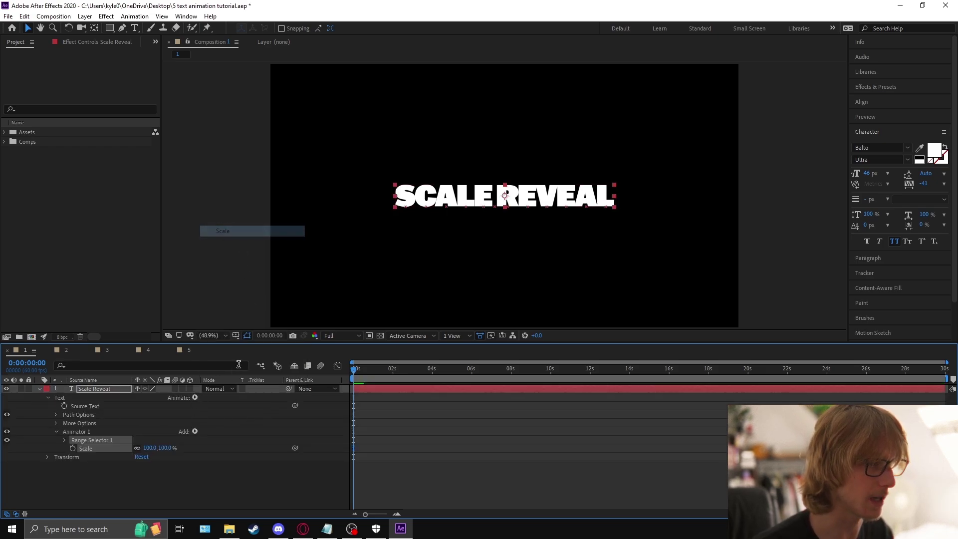
Set Range Selector 1's Offset to -100% and its advanced Shape to Ramp Up
{"action": "left_click", "coordinate": [65, 439]}
{"action": "left_click", "coordinate": [74, 475]}
{"action": "scroll", "coordinate": [209, 463], "scroll_direction": "down", "scroll_amount": 2}
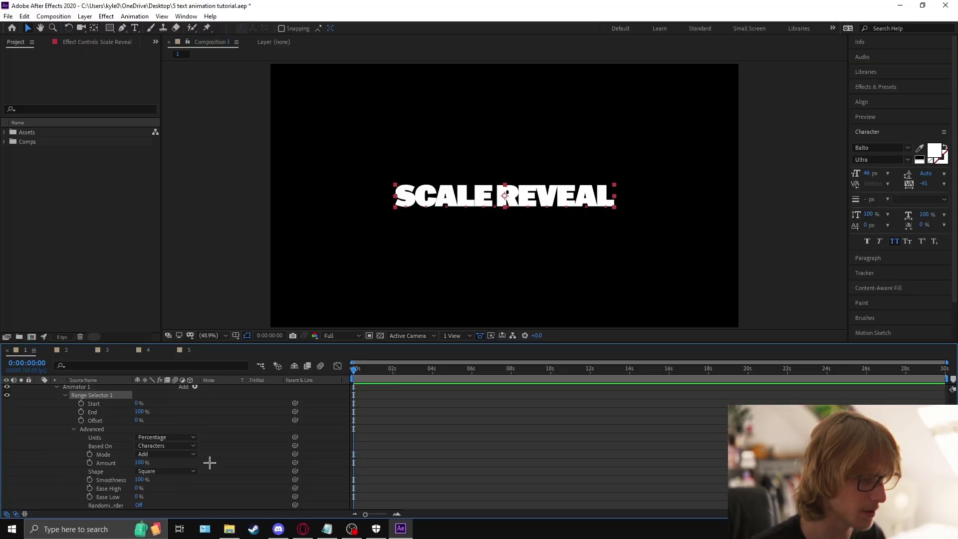
{"action": "left_click", "coordinate": [136, 420]}
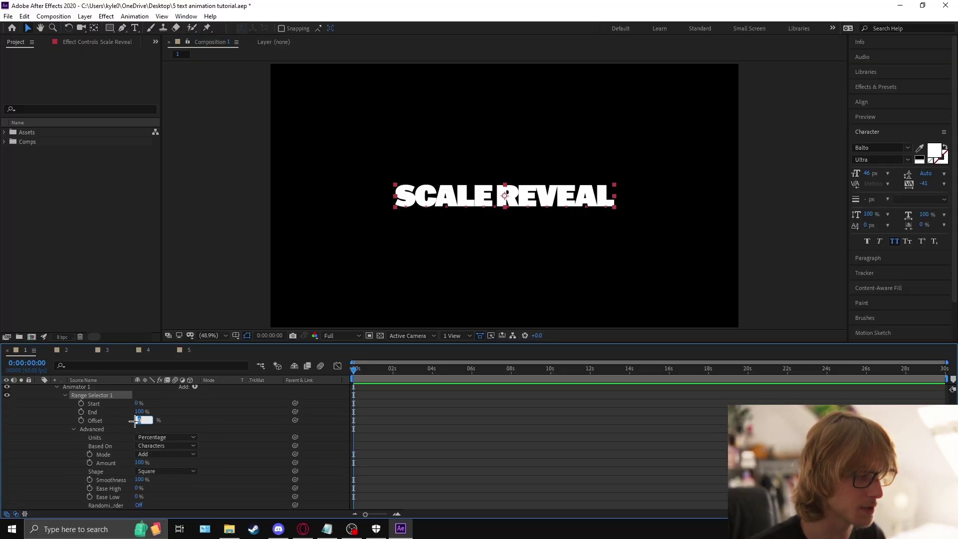
{"action": "key", "text": "Return"}
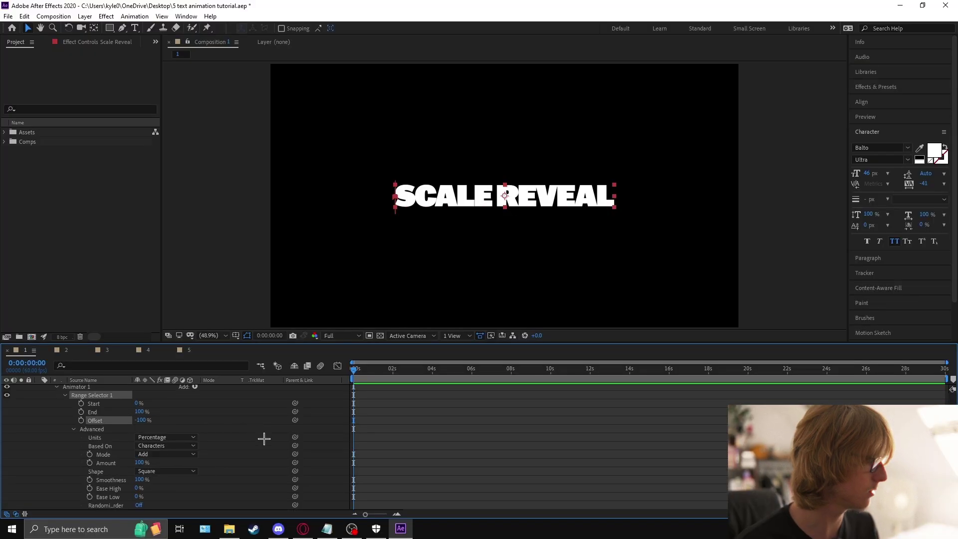
{"action": "left_click", "coordinate": [192, 472]}
{"action": "left_click", "coordinate": [165, 417]}
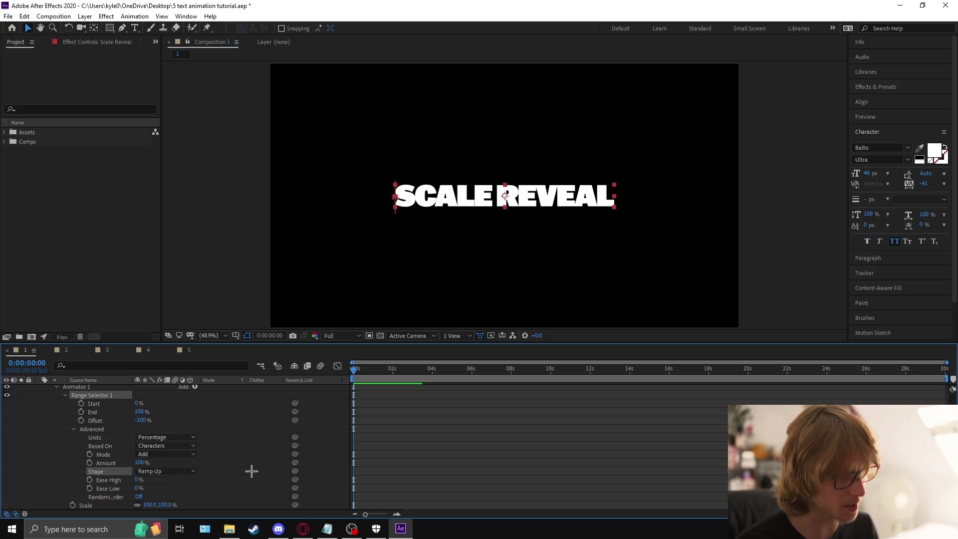
Set the range selector's Ease High to -100% and Ease Low to 100%
{"action": "scroll", "coordinate": [197, 479], "scroll_direction": "down", "scroll_amount": 1}
{"action": "left_click", "coordinate": [137, 471]}
{"action": "type", "text": "-100"}
{"action": "key", "text": "Return"}
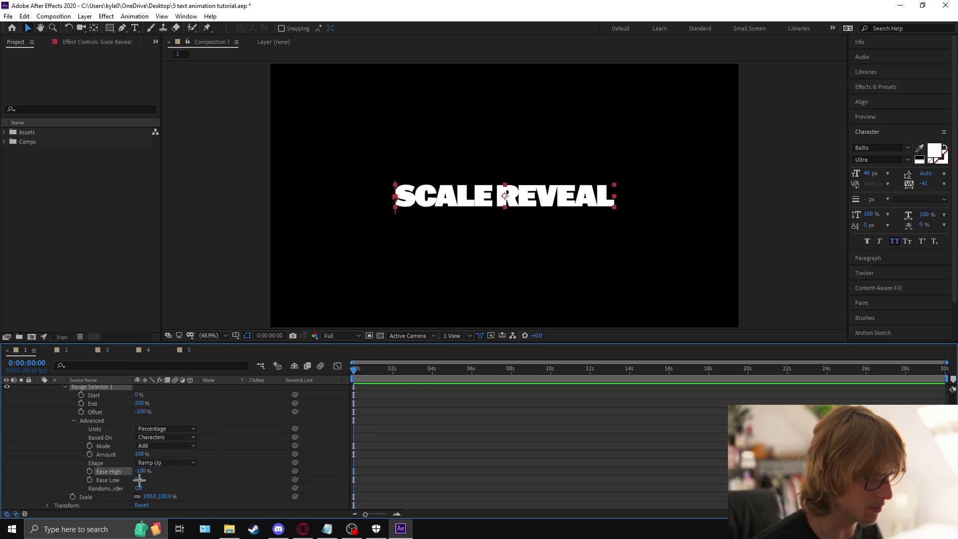
{"action": "left_click", "coordinate": [139, 480]}
{"action": "type", "text": "100"}
{"action": "key", "text": "Return"}
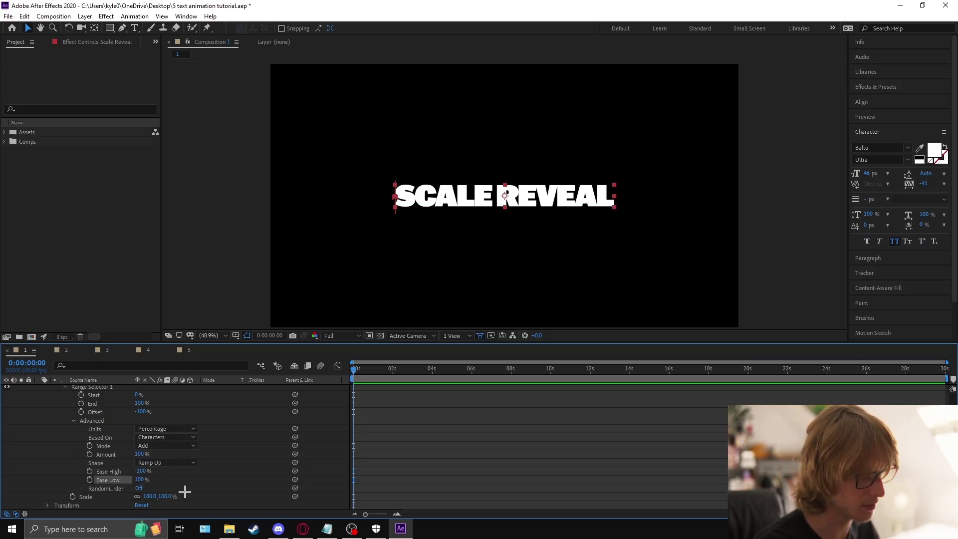
Set the animator's Scale to 0% and test the range selector's Offset, leaving it at -100%
{"action": "left_click", "coordinate": [150, 497]}
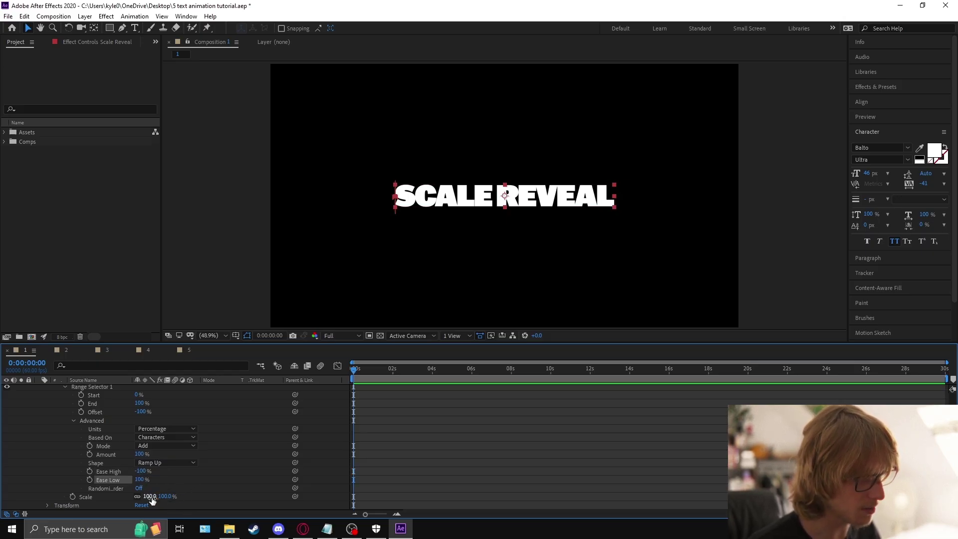
{"action": "type", "text": "0"}
{"action": "key", "text": "Return"}
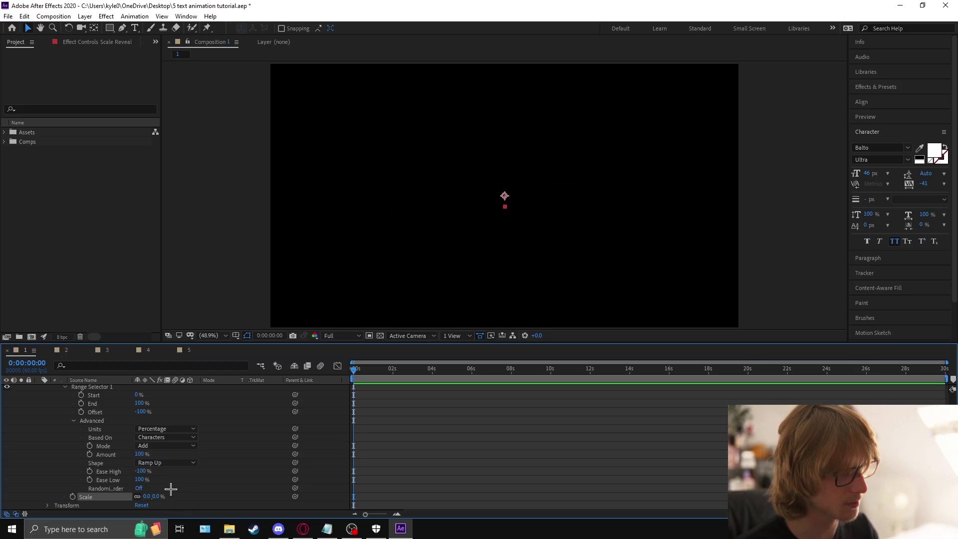
{"action": "left_click_drag", "start_coordinate": [143, 412], "coordinate": [117, 413]}
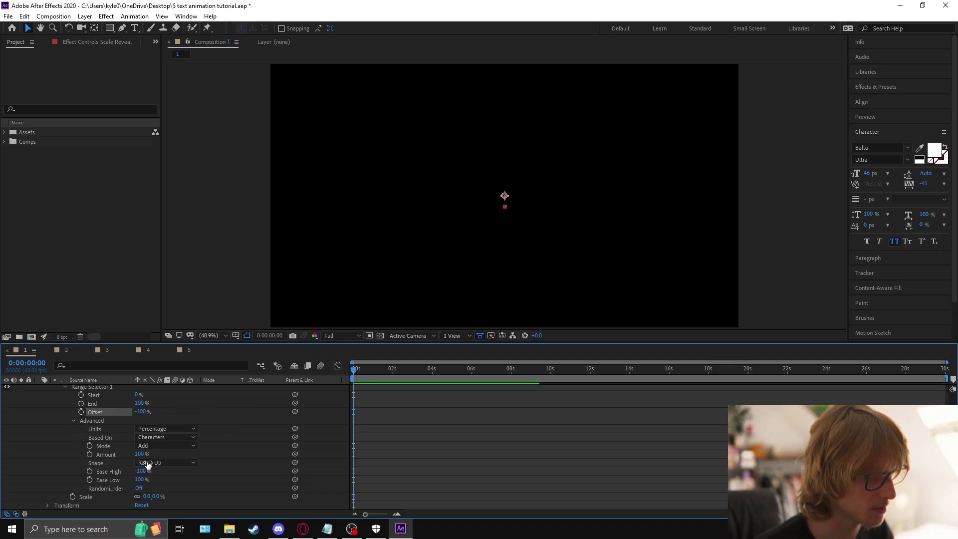
Keyframe the range selector's Offset at -100% at 0 seconds and 100% at 2 seconds, and preview the reveal
{"action": "scroll", "coordinate": [118, 412], "scroll_direction": "up", "scroll_amount": 3}
{"action": "left_click", "coordinate": [81, 465]}
{"action": "left_click_drag", "start_coordinate": [359, 369], "coordinate": [392, 371]}
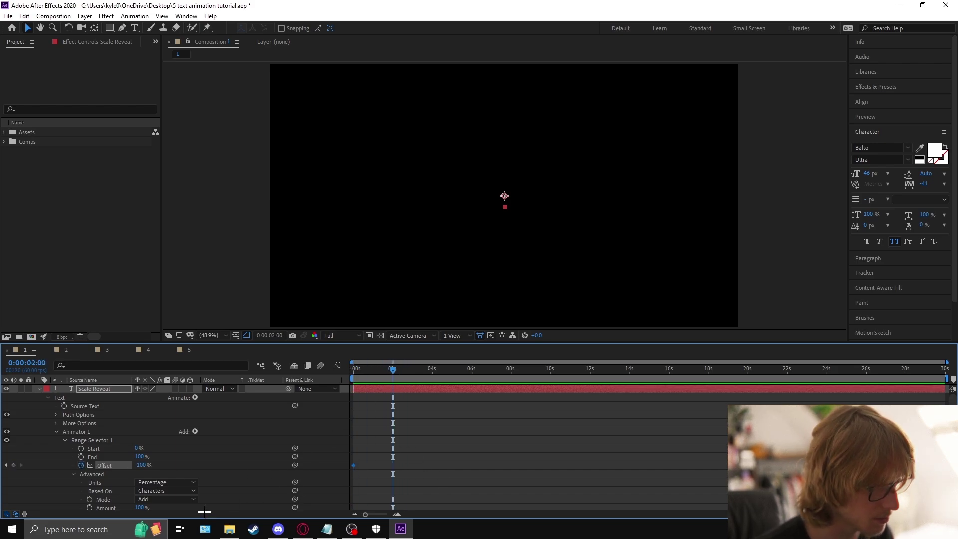
{"action": "left_click_drag", "start_coordinate": [145, 465], "coordinate": [245, 465]}
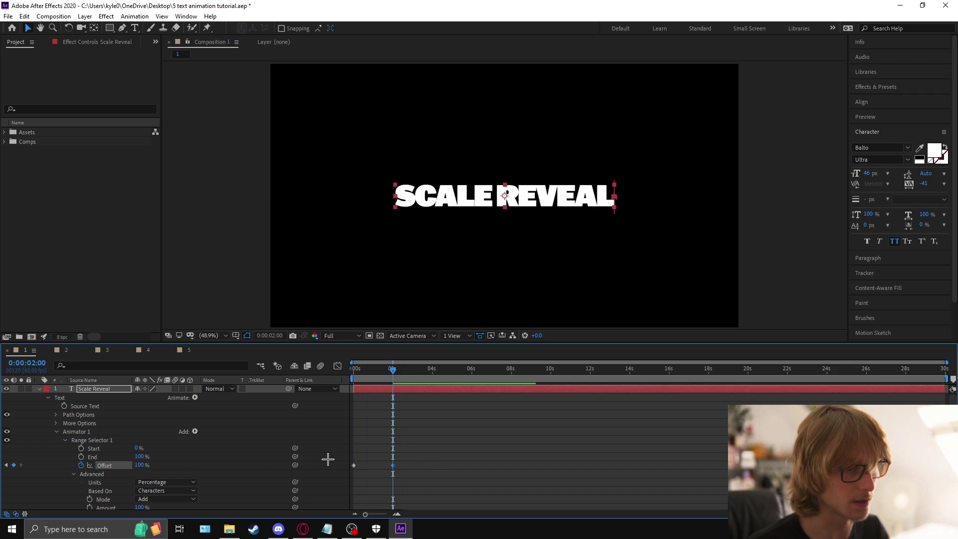
{"action": "key", "text": "space"}
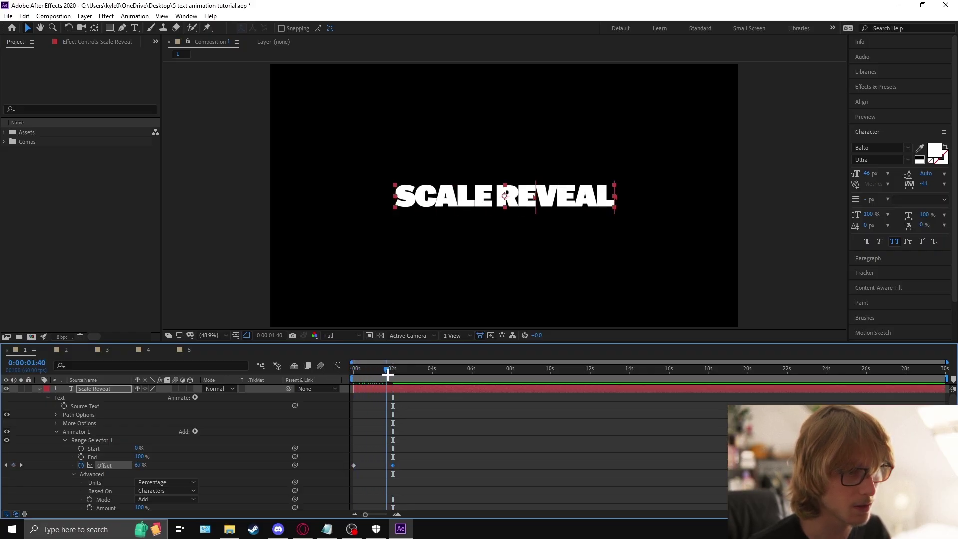
{"action": "key", "text": "space"}
Apply Easy Ease to both Offset keyframes and play back the animation
{"action": "left_click_drag", "start_coordinate": [407, 461], "coordinate": [348, 467]}
{"action": "right_click", "coordinate": [113, 465]}
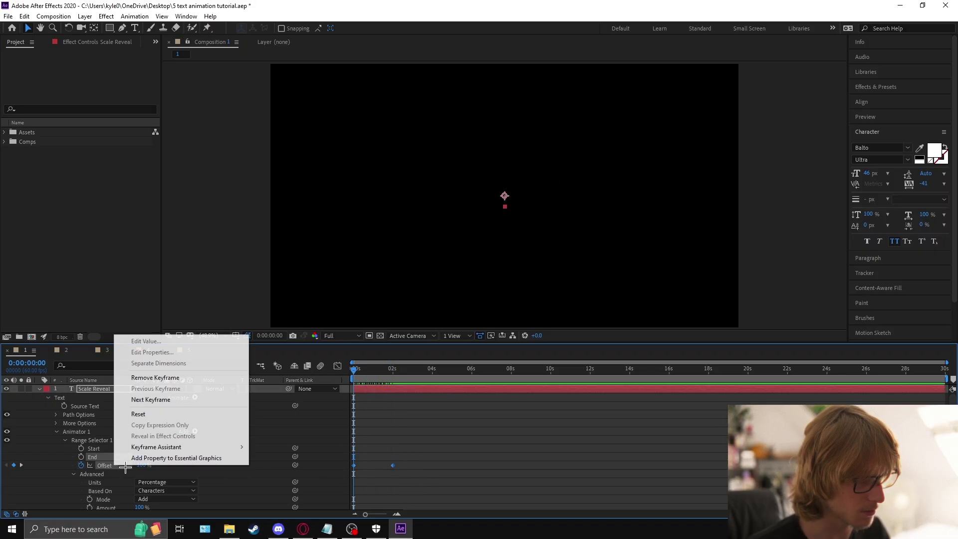
{"action": "mouse_move", "coordinate": [235, 447]}
{"action": "left_click", "coordinate": [337, 387]}
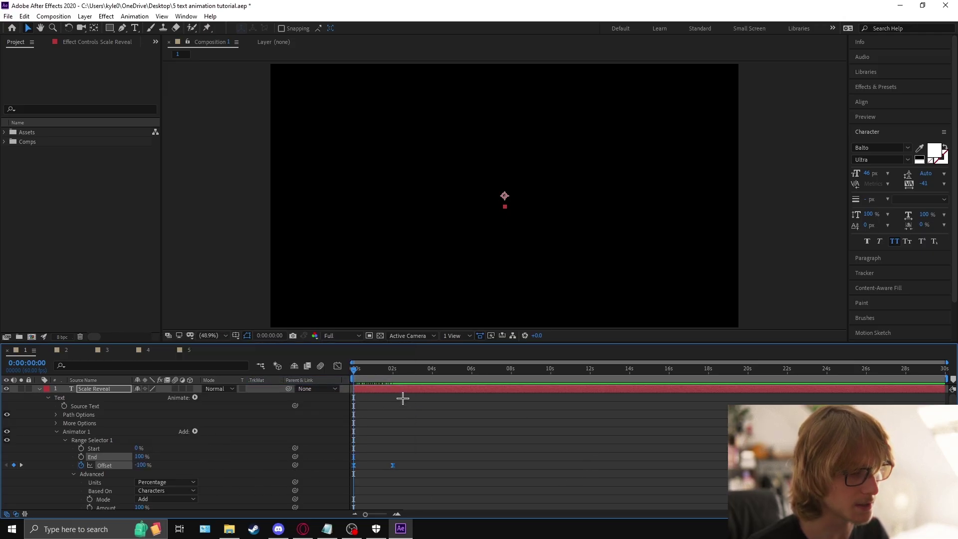
{"action": "key", "text": "space"}
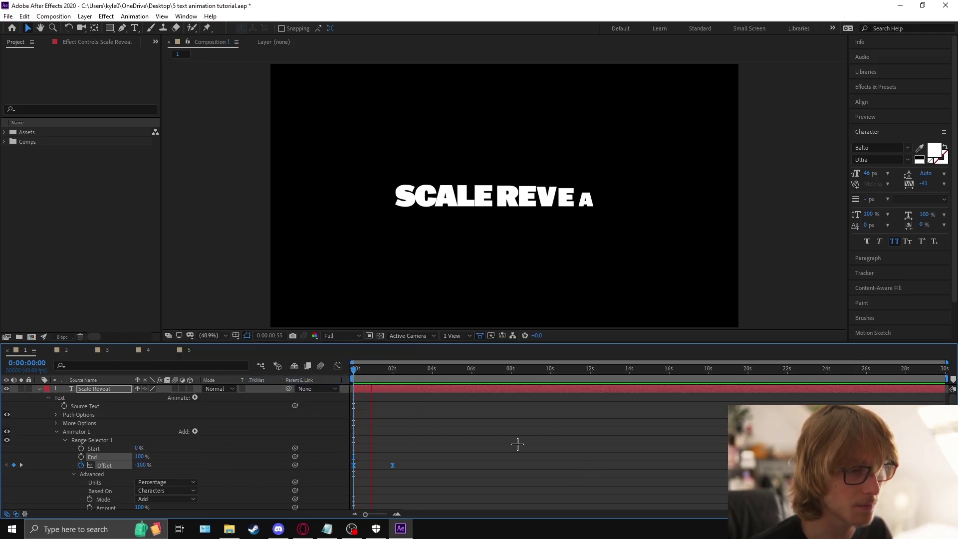
{"action": "key", "text": "space"}
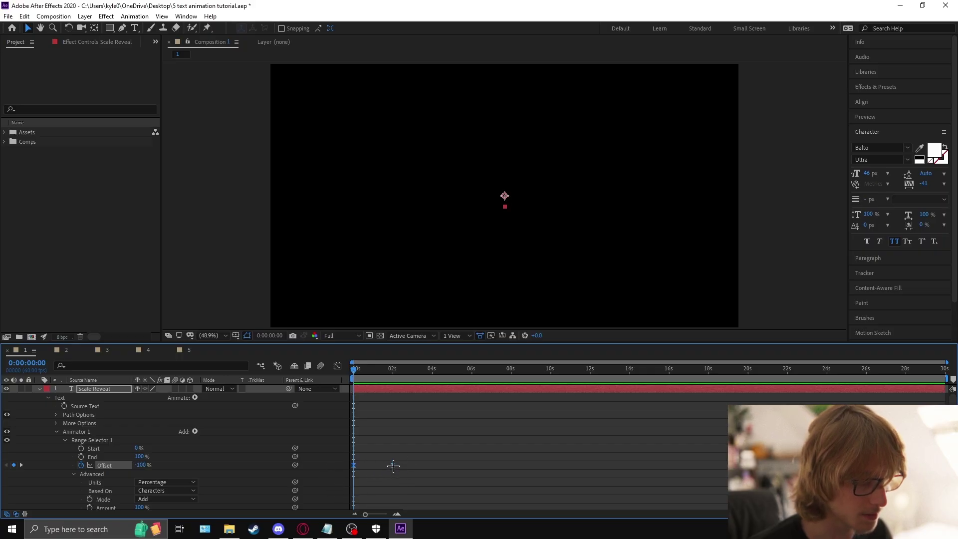
Shorten the reveal by moving the second Offset keyframe to about 1 second, and preview it
{"action": "left_click_drag", "start_coordinate": [391, 468], "coordinate": [376, 470]}
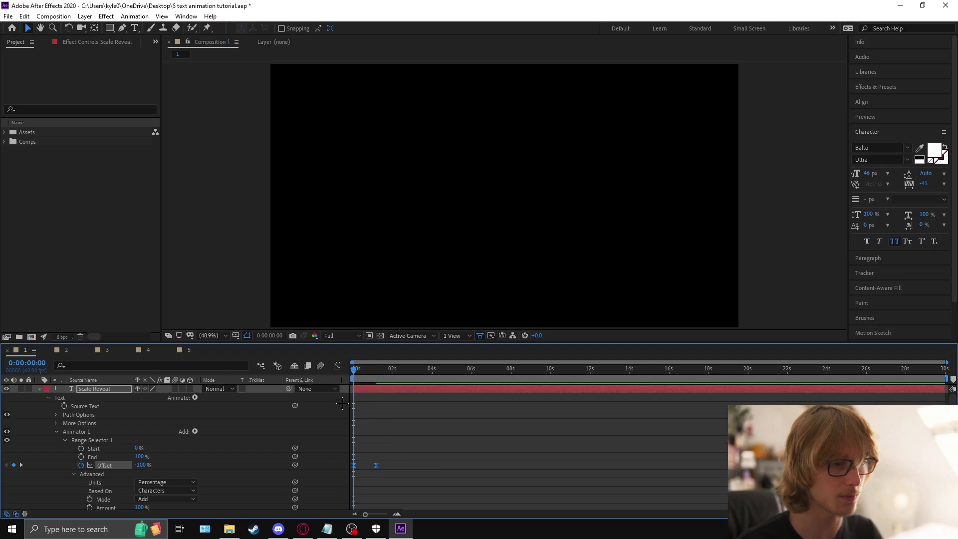
{"action": "key", "text": "space"}
{"action": "key", "text": "space"}
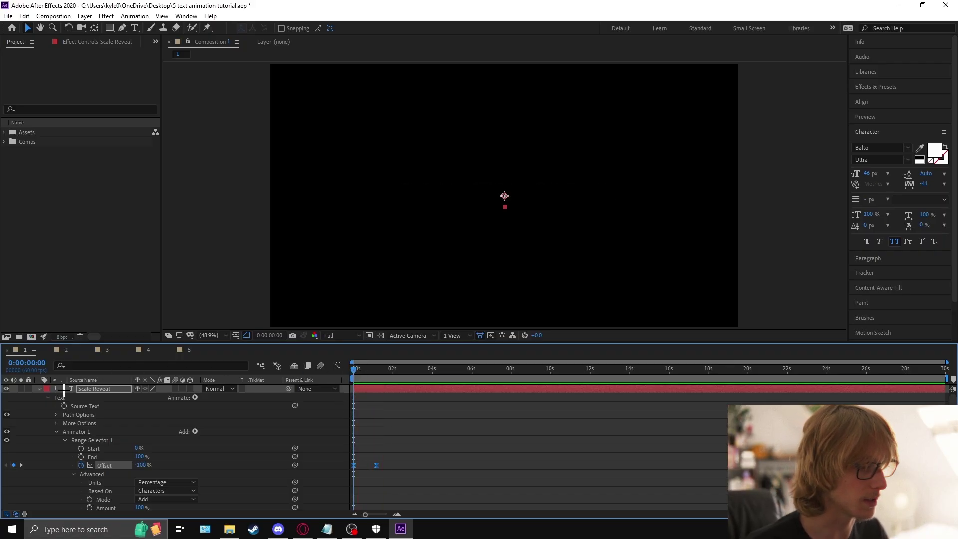
Apply the Posterize Time effect to the Scale Reveal layer with a frame rate of 15, and preview the result
{"action": "left_click", "coordinate": [39, 389]}
{"action": "left_click", "coordinate": [881, 87]}
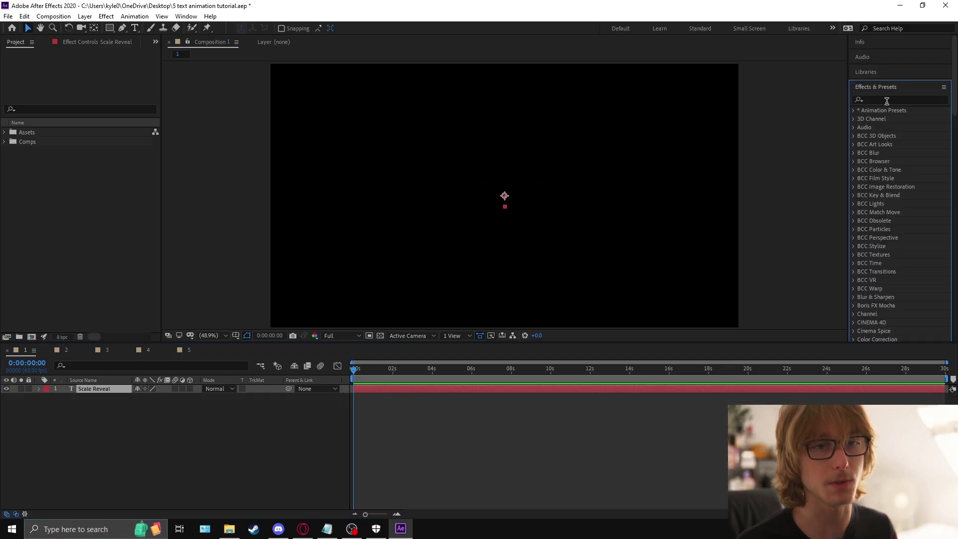
{"action": "left_click", "coordinate": [886, 100]}
{"action": "type", "text": "posterize t"}
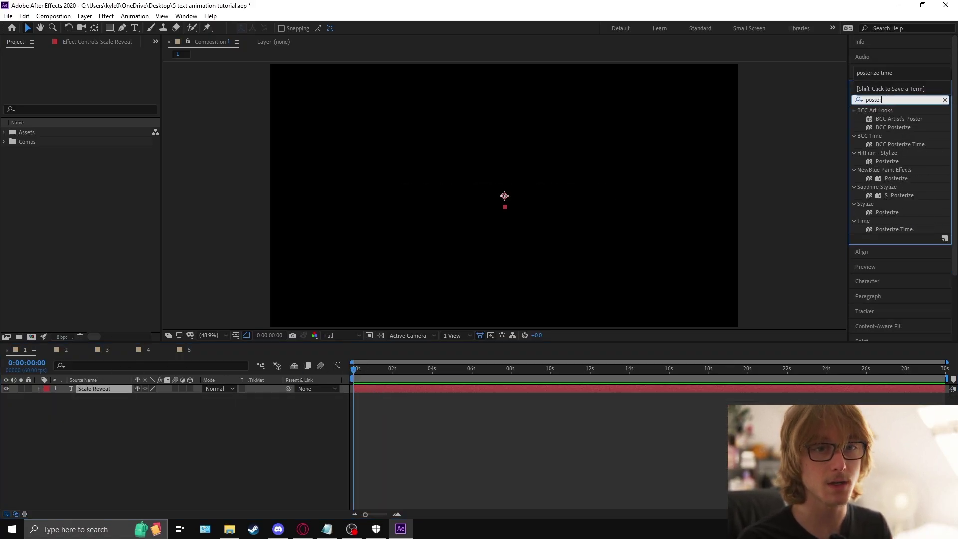
{"action": "left_click_drag", "start_coordinate": [894, 135], "coordinate": [125, 389]}
{"action": "left_click", "coordinate": [94, 71]}
{"action": "type", "text": "15"}
{"action": "key", "text": "Return"}
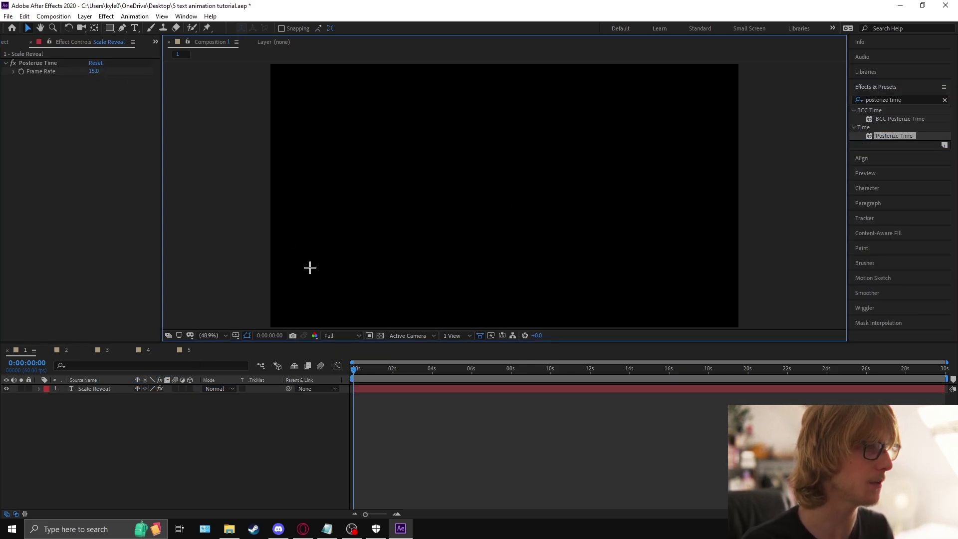
{"action": "left_click", "coordinate": [344, 412]}
{"action": "key", "text": "space"}
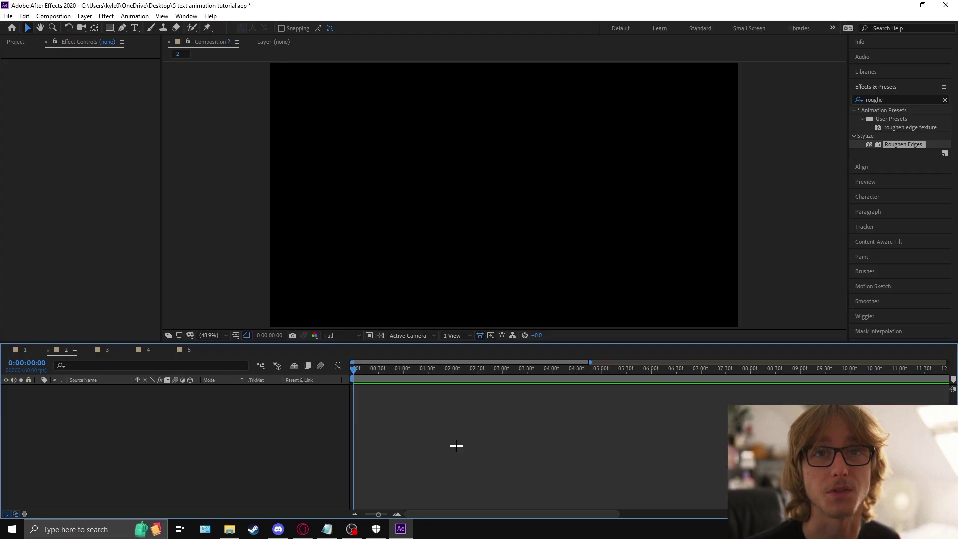
Create a text layer reading "ink reveal" in composition 2
{"action": "key", "text": "ctrl+t"}
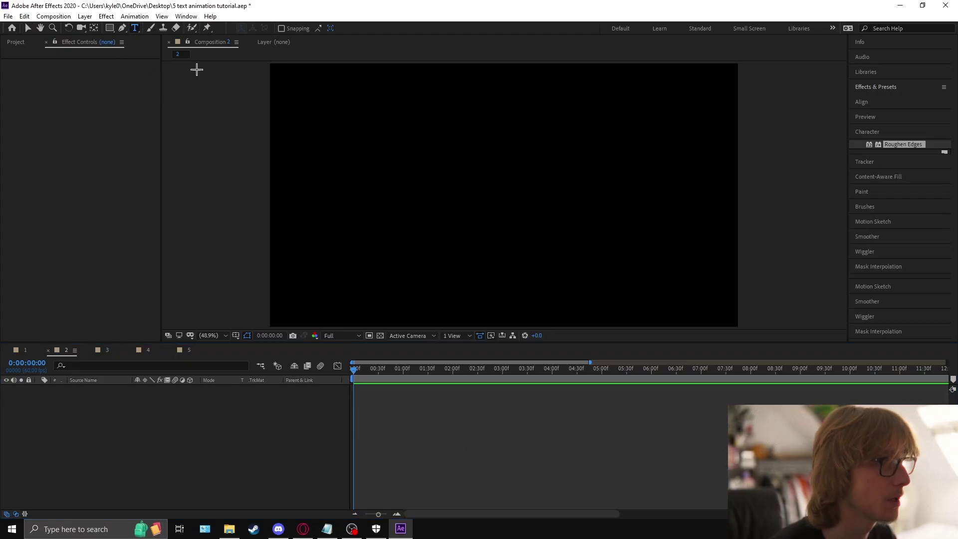
{"action": "left_click", "coordinate": [443, 213]}
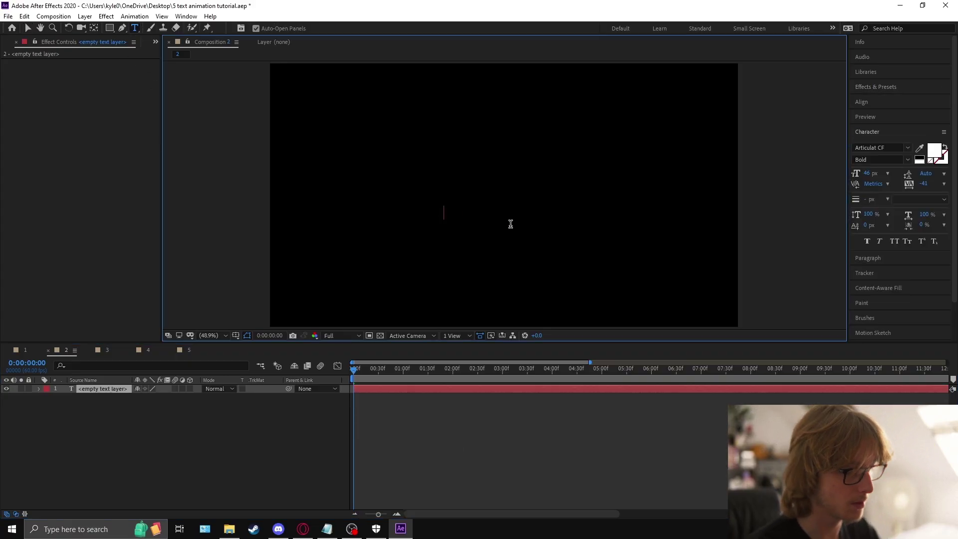
{"action": "type", "text": "ink reveal"}
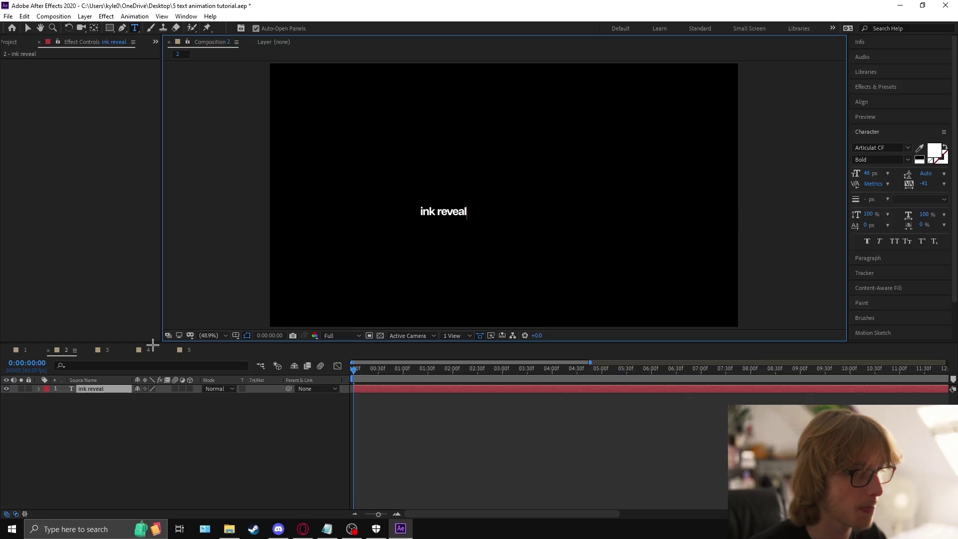
Center the ink reveal layer's anchor point in its content and align the layer to the middle of the composition horizontally and vertically
{"action": "right_click", "coordinate": [103, 394]}
{"action": "mouse_move", "coordinate": [167, 163]}
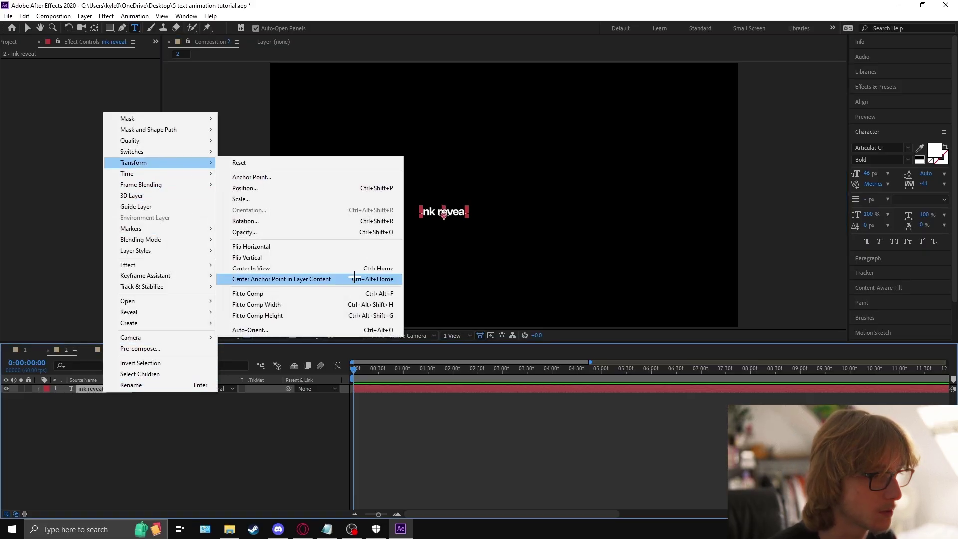
{"action": "left_click", "coordinate": [346, 279]}
{"action": "left_click", "coordinate": [864, 102]}
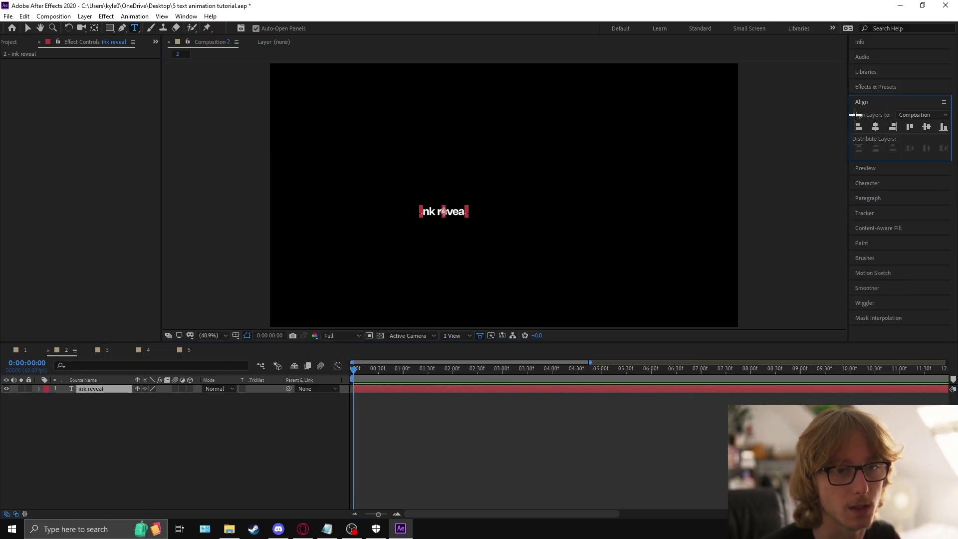
{"action": "left_click", "coordinate": [875, 127]}
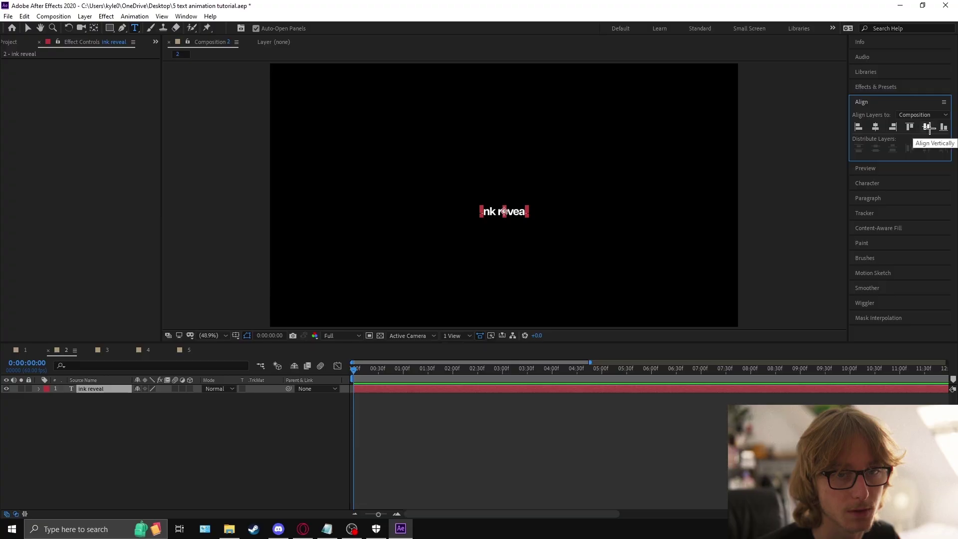
{"action": "left_click", "coordinate": [927, 127]}
Scale the ink reveal text up uniformly to nearly twice its original size
{"action": "left_click", "coordinate": [103, 389]}
{"action": "key", "text": "s"}
{"action": "mouse_move", "coordinate": [150, 398]}
{"action": "left_mouse_down"}
{"action": "mouse_move", "coordinate": [240, 398]}
{"action": "mouse_move", "coordinate": [209, 398]}
{"action": "left_mouse_up"}
{"action": "left_click", "coordinate": [201, 419]}
{"action": "key", "text": "s"}
{"action": "key", "text": "v"}
{"action": "left_click", "coordinate": [413, 389]}
{"action": "key", "text": "s"}
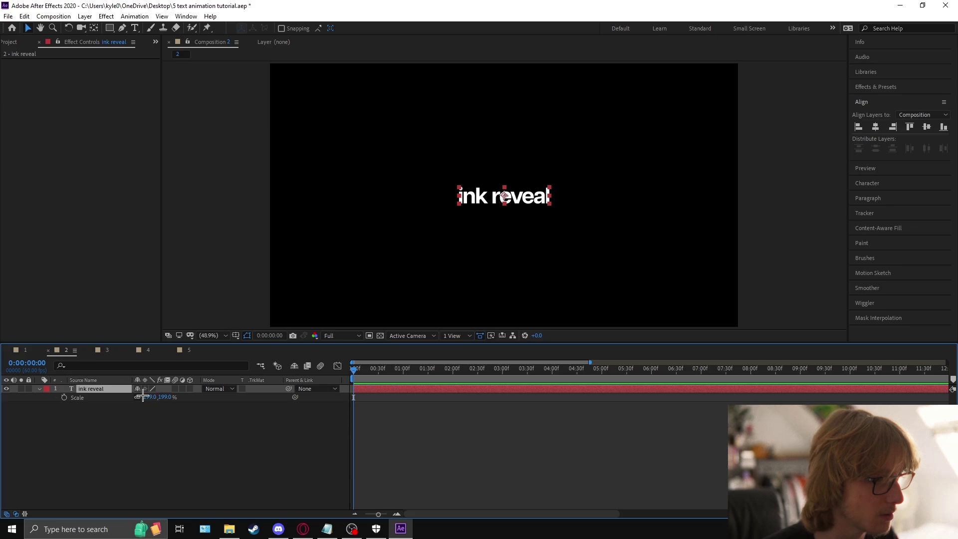
{"action": "left_click_drag", "start_coordinate": [150, 397], "coordinate": [138, 397]}
{"action": "left_click", "coordinate": [156, 422]}
{"action": "key", "text": "s"}
Apply the Simple Choker effect to the ink reveal layer, briefly testing its Choke Matte and undoing the test
{"action": "left_click", "coordinate": [869, 87]}
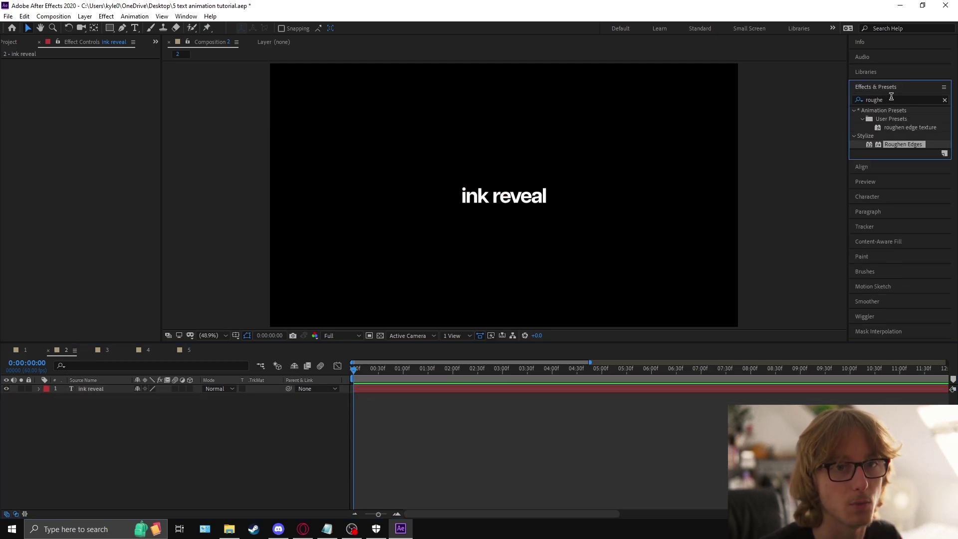
{"action": "left_click", "coordinate": [901, 98]}
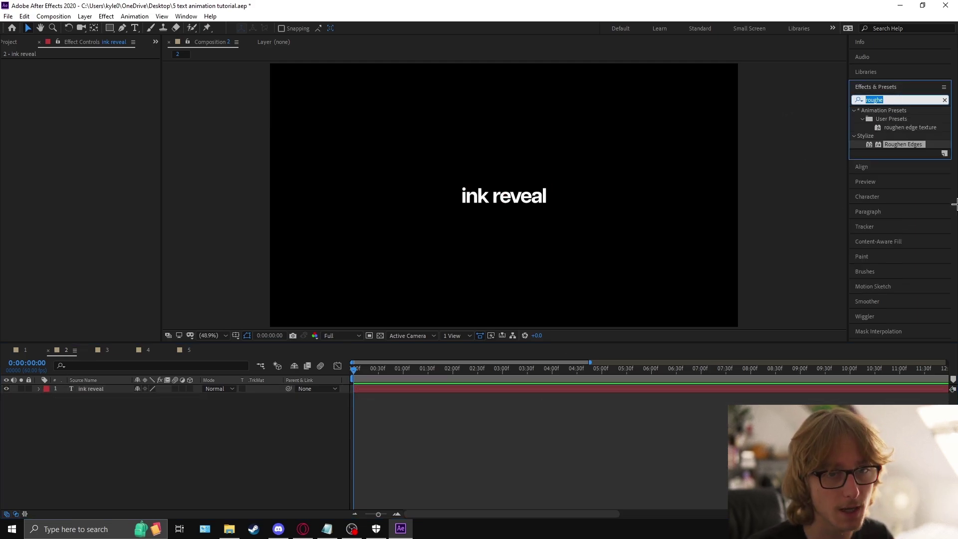
{"action": "type", "text": "simple choker"}
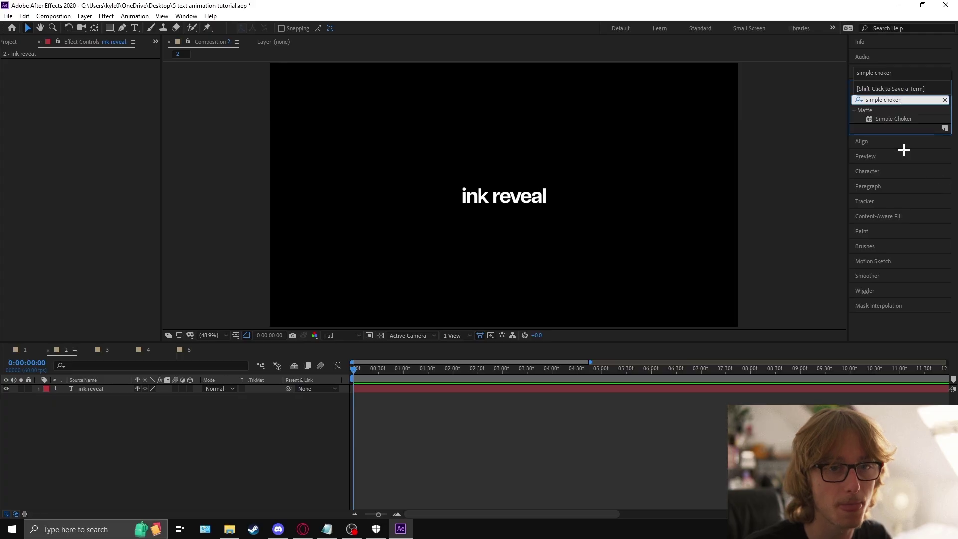
{"action": "mouse_move", "coordinate": [894, 118]}
{"action": "left_mouse_down"}
{"action": "mouse_move", "coordinate": [107, 406]}
{"action": "mouse_move", "coordinate": [107, 389]}
{"action": "left_mouse_up"}
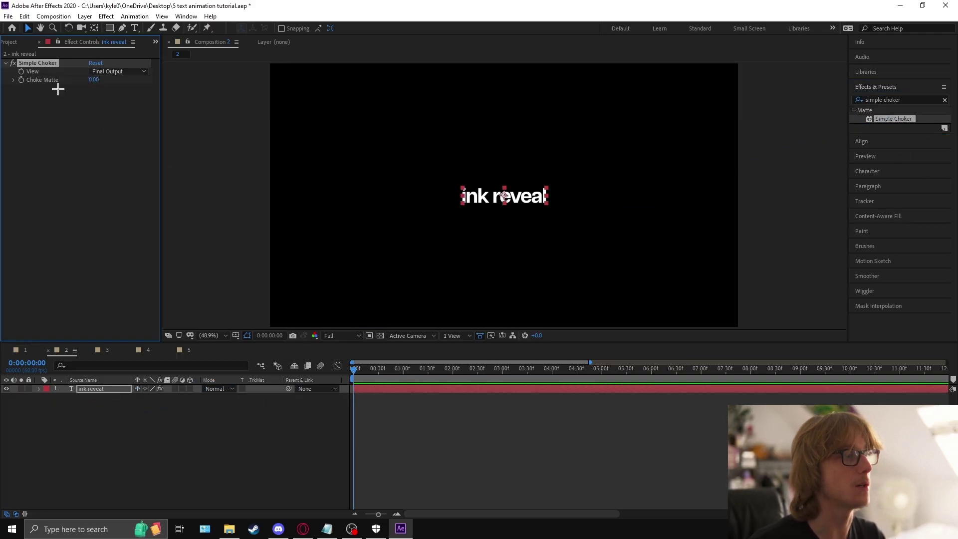
{"action": "left_click_drag", "start_coordinate": [100, 83], "coordinate": [123, 83]}
{"action": "key", "text": "ctrl+z"}
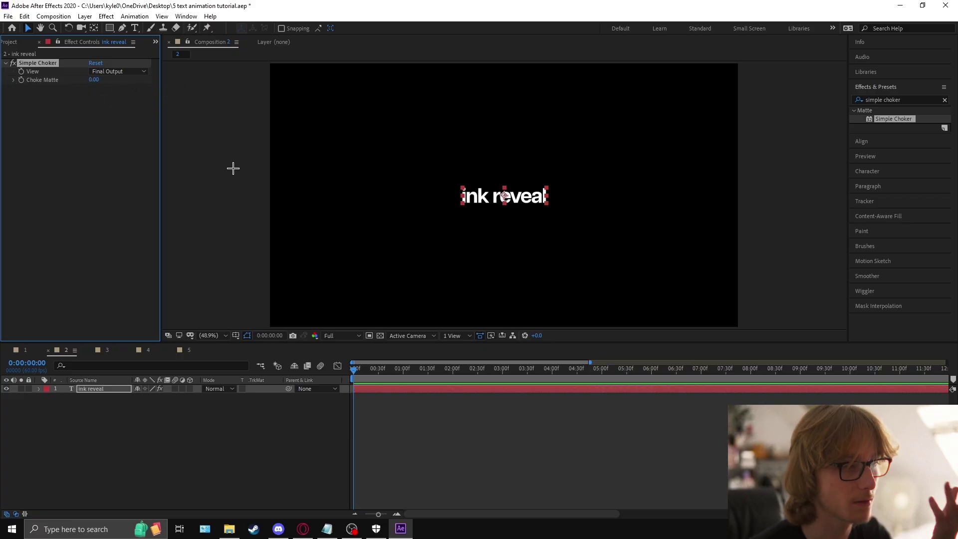
Keyframe the Simple Choker's Choke Matte at 100 at 0 seconds and 0 at 0:00:01:32
{"action": "left_click", "coordinate": [21, 81]}
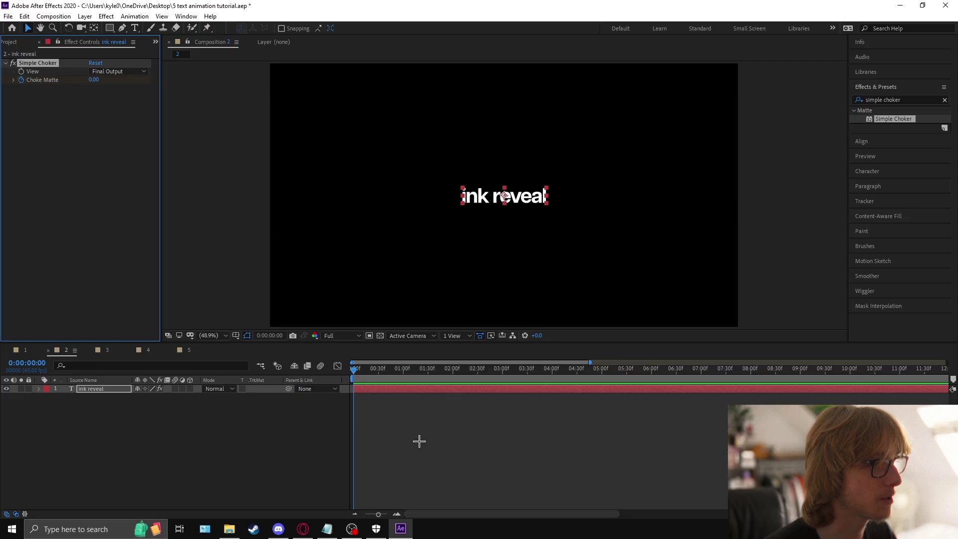
{"action": "key", "text": "u"}
{"action": "left_click_drag", "start_coordinate": [141, 406], "coordinate": [450, 406]}
{"action": "left_click", "coordinate": [140, 406]}
{"action": "key", "text": "Return"}
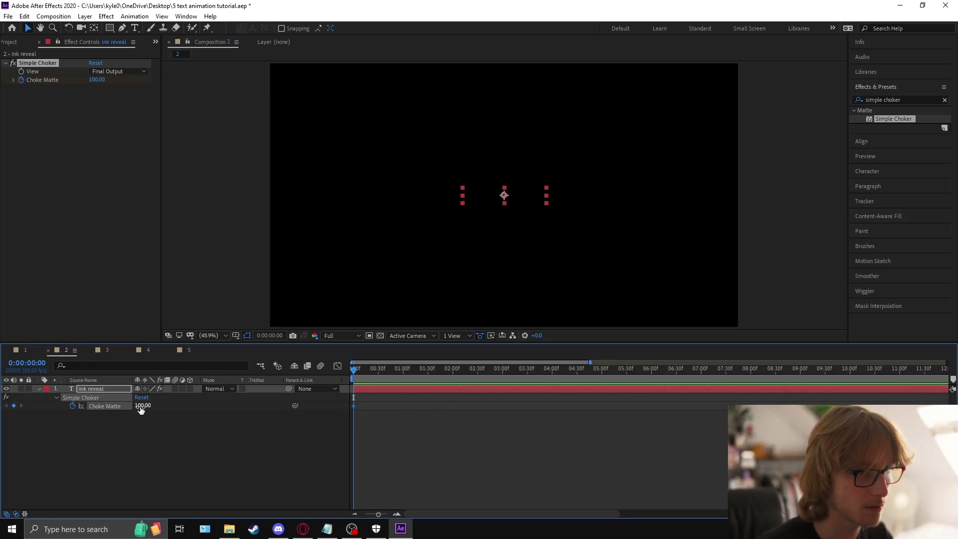
{"action": "left_click_drag", "start_coordinate": [355, 369], "coordinate": [436, 375]}
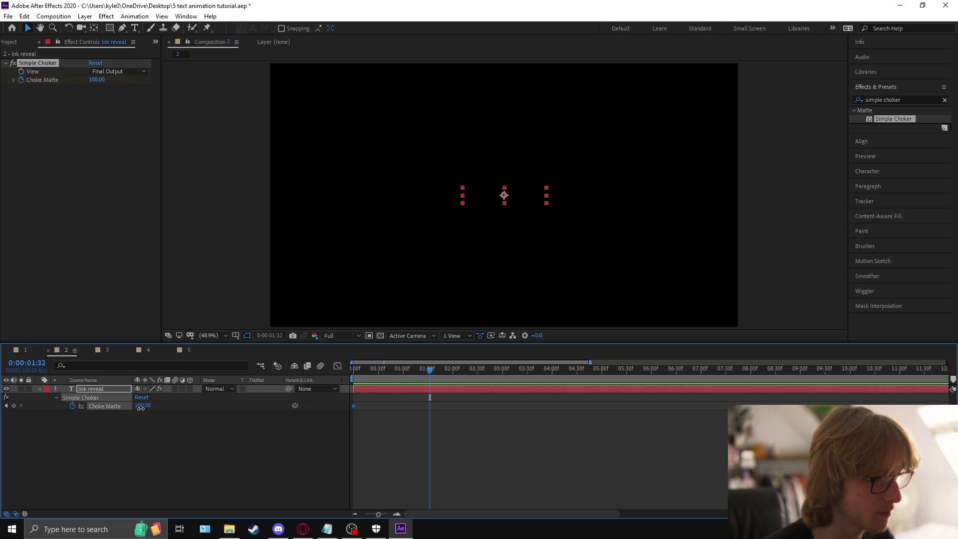
{"action": "left_click", "coordinate": [143, 405]}
{"action": "type", "text": "0"}
{"action": "key", "text": "Return"}
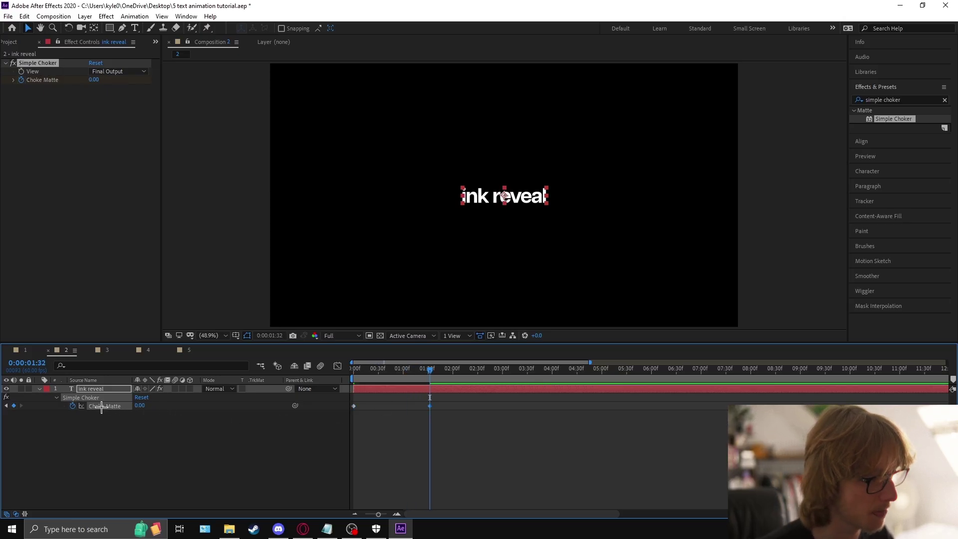
Apply Easy Ease to both Choke Matte keyframes
{"action": "right_click", "coordinate": [101, 407]}
{"action": "mouse_move", "coordinate": [206, 389]}
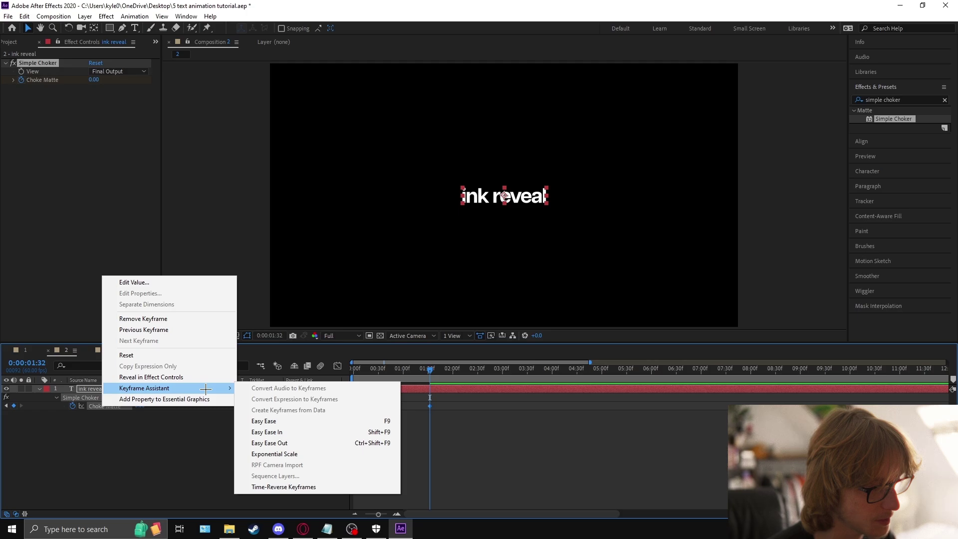
{"action": "left_click", "coordinate": [269, 421]}
Reshape the Choke Matte speed curve in the Graph Editor so it peaks early and eases out slowly, and preview the reveal
{"action": "left_click", "coordinate": [338, 367]}
{"action": "left_click", "coordinate": [338, 366]}
{"action": "left_click", "coordinate": [338, 367]}
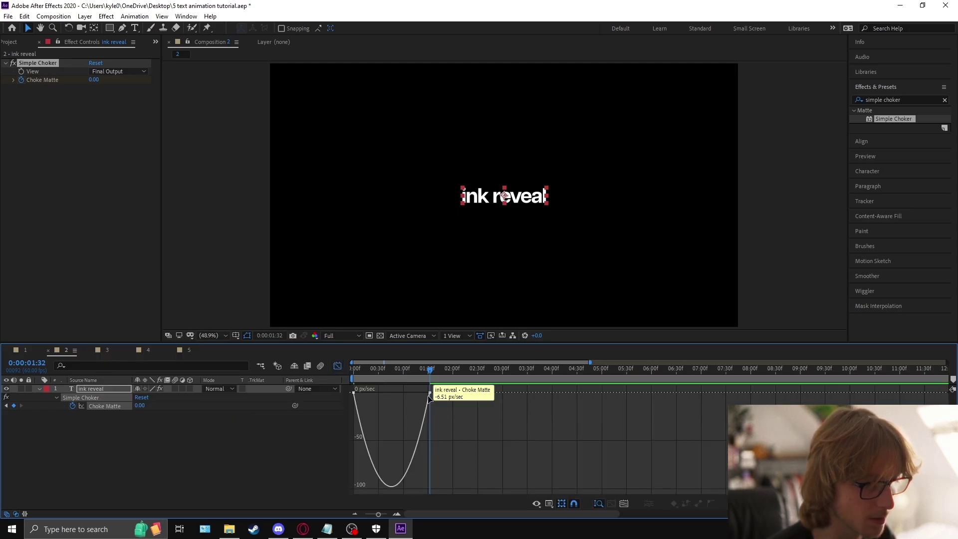
{"action": "left_click_drag", "start_coordinate": [417, 395], "coordinate": [343, 391]}
{"action": "left_click_drag", "start_coordinate": [419, 371], "coordinate": [312, 368]}
{"action": "key", "text": "space"}
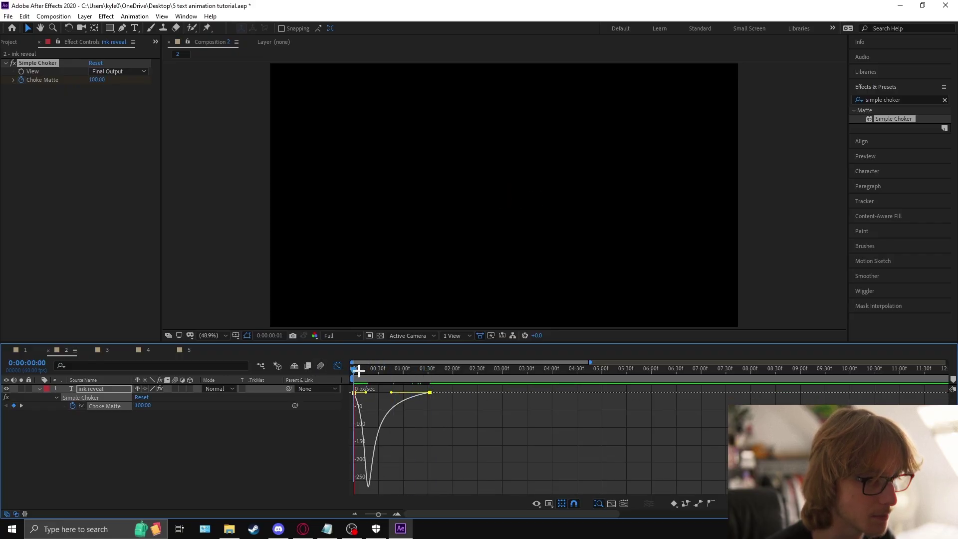
{"action": "key", "text": "space"}
{"action": "left_click", "coordinate": [358, 369]}
{"action": "mouse_move", "coordinate": [359, 369]}
{"action": "left_mouse_down"}
{"action": "mouse_move", "coordinate": [346, 365]}
{"action": "mouse_move", "coordinate": [396, 373]}
{"action": "left_mouse_up"}
{"action": "left_click", "coordinate": [337, 366]}
Apply the Roughen Edges effect to the ink reveal layer with Border 17.5 and Complexity 10
{"action": "left_click", "coordinate": [911, 99]}
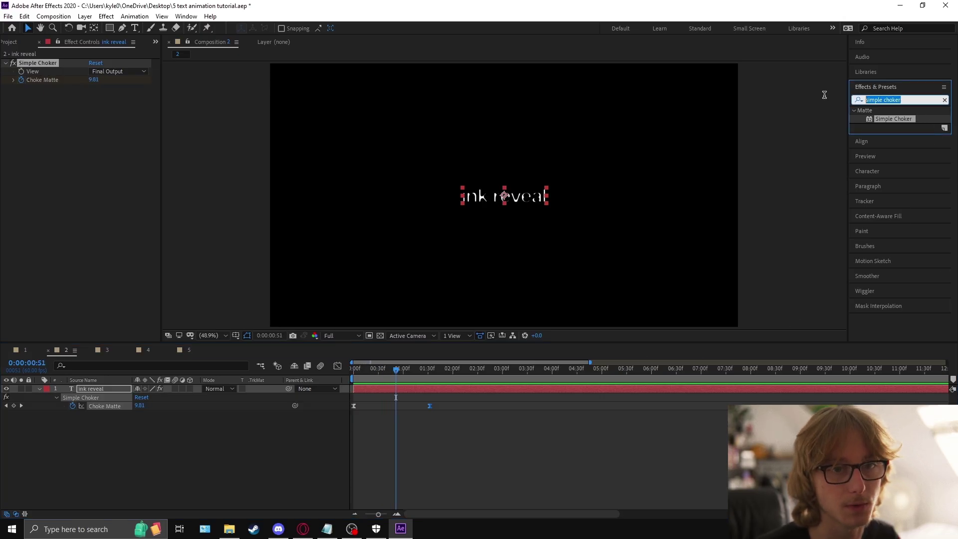
{"action": "type", "text": "roughen e"}
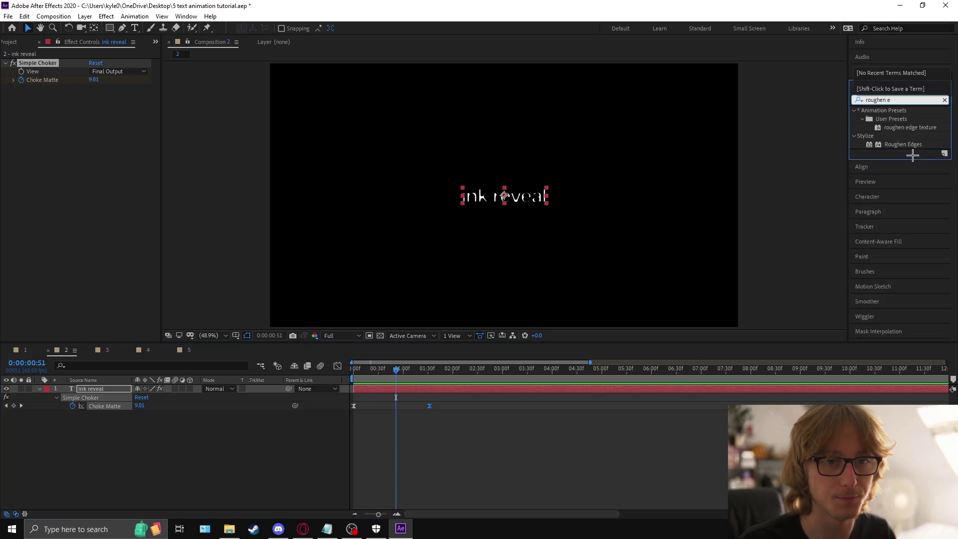
{"action": "mouse_move", "coordinate": [906, 145]}
{"action": "left_mouse_down"}
{"action": "mouse_move", "coordinate": [283, 313]}
{"action": "mouse_move", "coordinate": [250, 259]}
{"action": "left_mouse_up"}
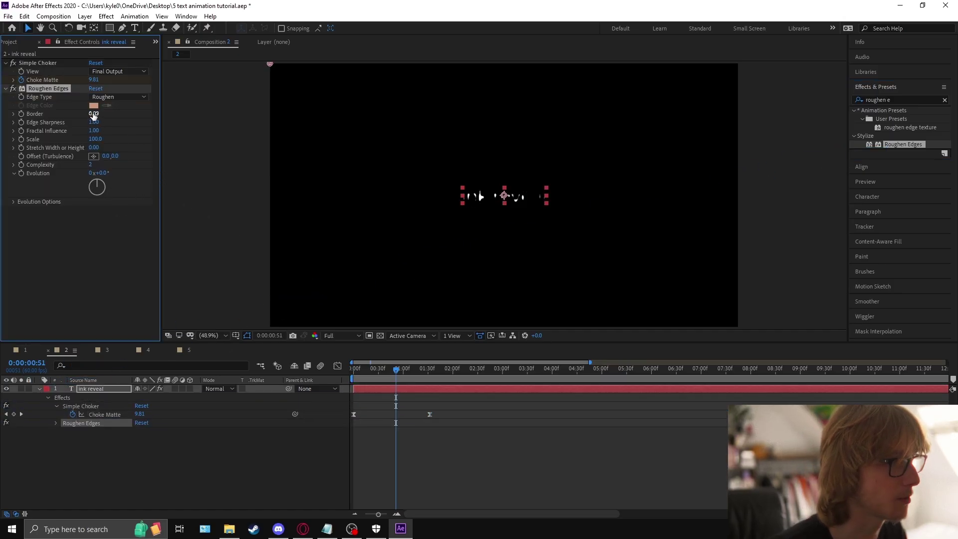
{"action": "left_click", "coordinate": [94, 114]}
{"action": "type", "text": "17.5"}
{"action": "key", "text": "Return"}
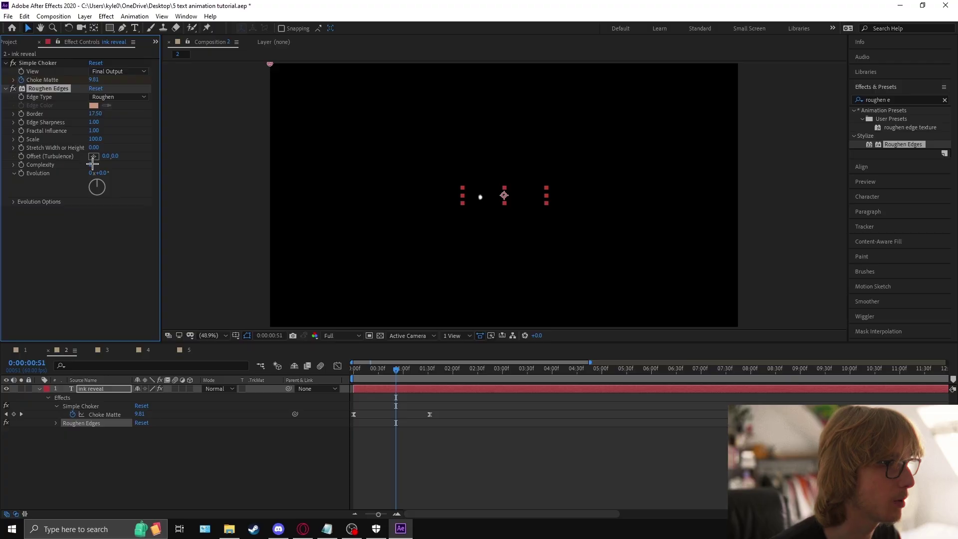
Keyframe the Roughen Edges Border at 17.5 at 0:00:00:48 and 0 at 0:00:01:32
{"action": "left_click_drag", "start_coordinate": [394, 368], "coordinate": [390, 369]}
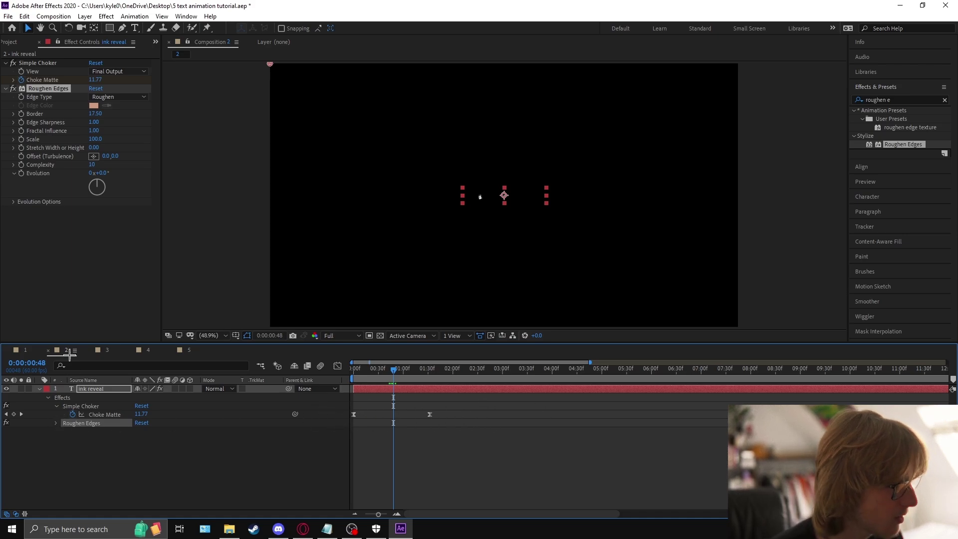
{"action": "left_click", "coordinate": [21, 114]}
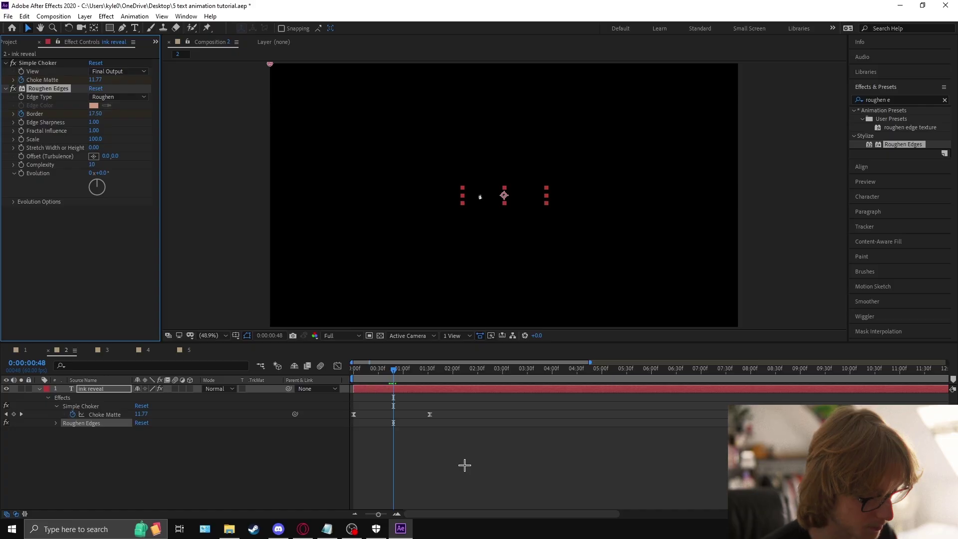
{"action": "left_click", "coordinate": [492, 426]}
{"action": "key", "text": "u"}
{"action": "left_click_drag", "start_coordinate": [399, 375], "coordinate": [430, 370]}
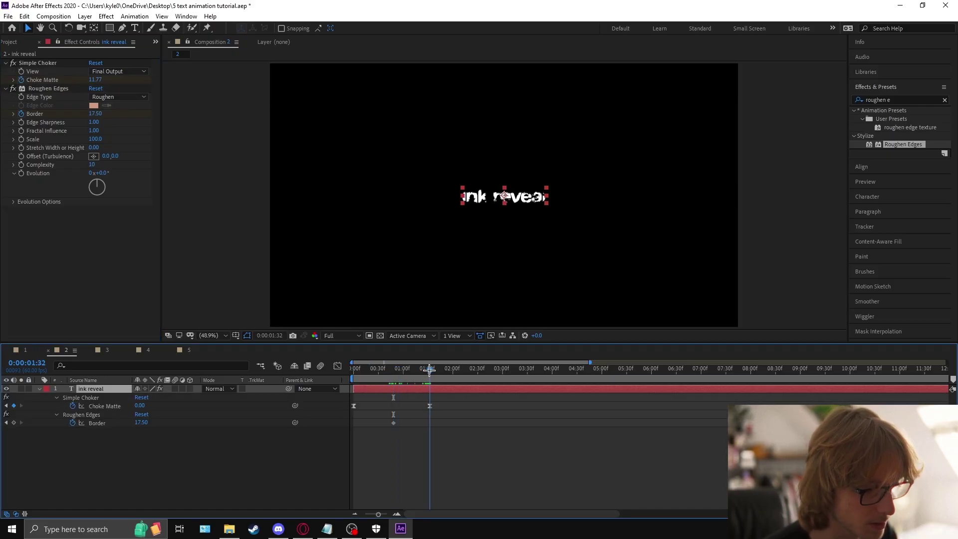
{"action": "left_click", "coordinate": [144, 422]}
{"action": "type", "text": "0"}
Apply Easy Ease to both Border keyframes and preview the ink reveal animation
{"action": "left_click", "coordinate": [97, 423]}
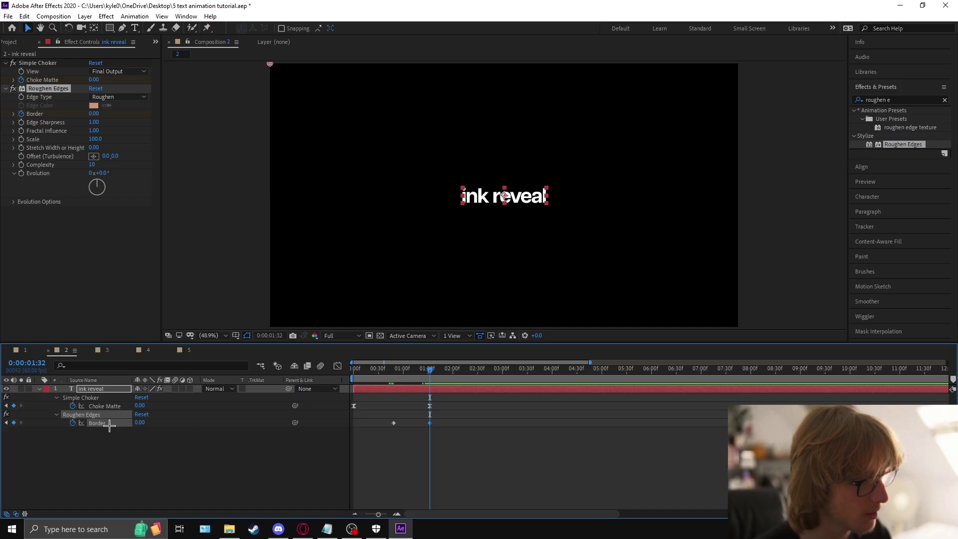
{"action": "right_click", "coordinate": [107, 424]}
{"action": "left_click", "coordinate": [274, 437]}
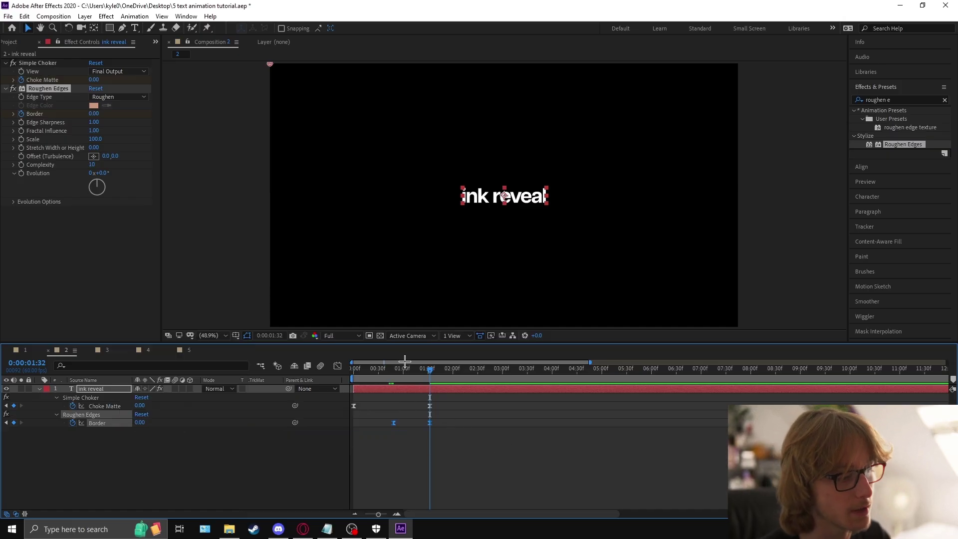
{"action": "left_click_drag", "start_coordinate": [404, 361], "coordinate": [353, 361]}
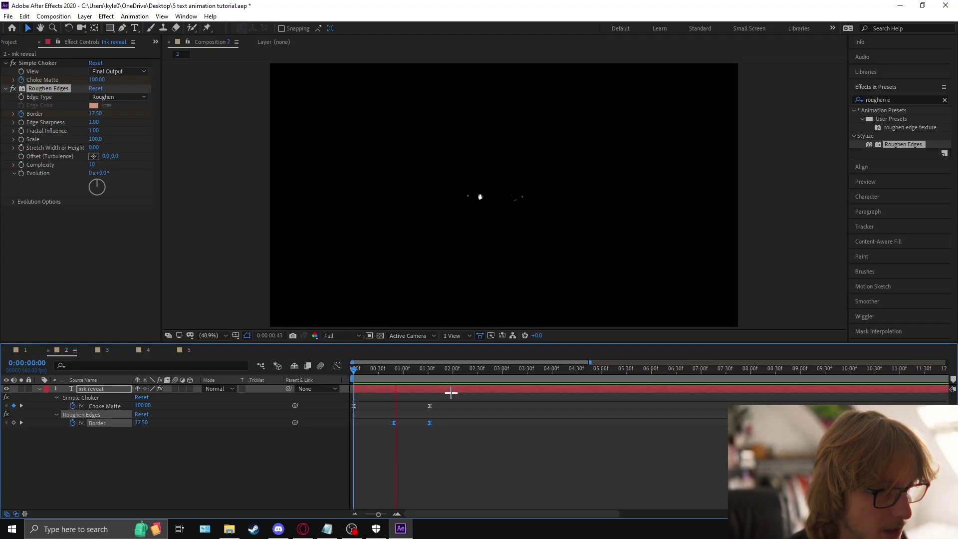
{"action": "left_click", "coordinate": [422, 387]}
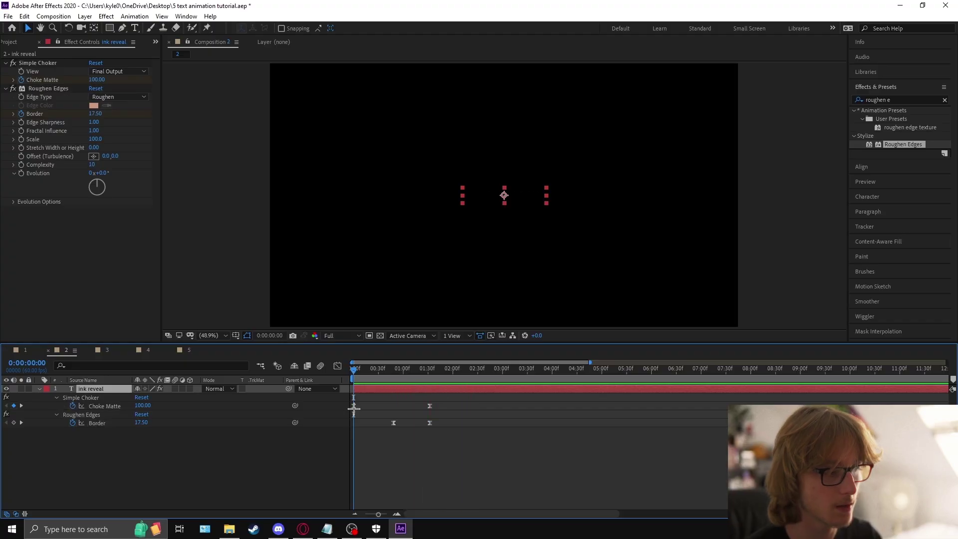
{"action": "key", "text": "u"}
{"action": "left_click_drag", "start_coordinate": [368, 368], "coordinate": [415, 368]}
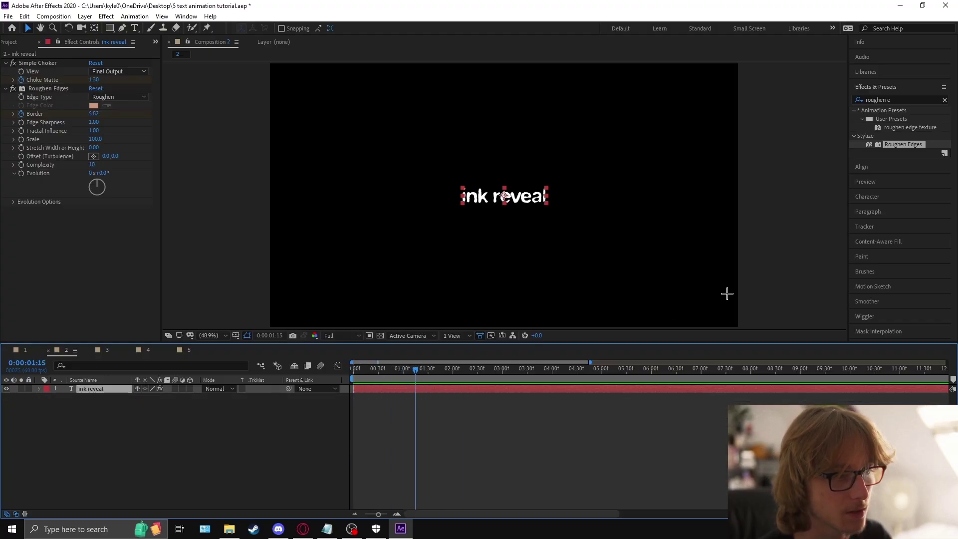
Apply the Posterize Time effect to the ink reveal layer with a frame rate of 12 and return to the start
{"action": "left_click", "coordinate": [913, 98]}
{"action": "type", "text": "pposteriz"}
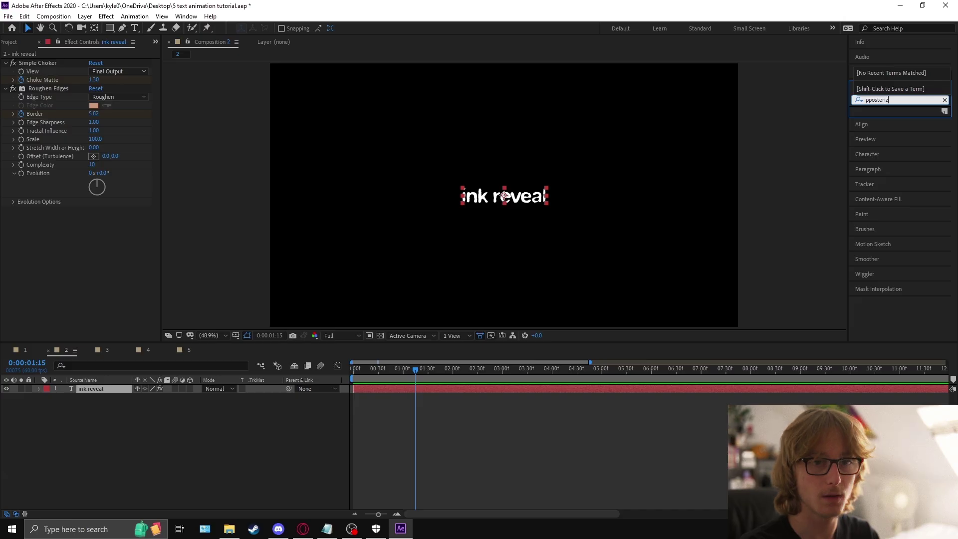
{"action": "key", "text": "ctrl+a"}
{"action": "type", "text": "posterize ti"}
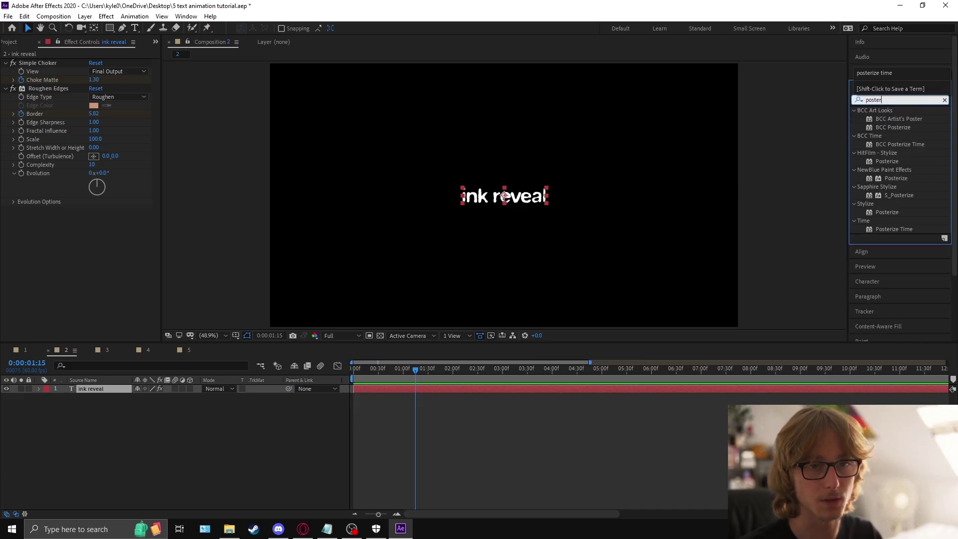
{"action": "mouse_move", "coordinate": [894, 136]}
{"action": "left_mouse_down"}
{"action": "mouse_move", "coordinate": [118, 411]}
{"action": "mouse_move", "coordinate": [102, 390]}
{"action": "left_mouse_up"}
{"action": "left_click", "coordinate": [94, 219]}
{"action": "type", "text": "12"}
{"action": "left_click", "coordinate": [206, 239]}
{"action": "left_click_drag", "start_coordinate": [415, 371], "coordinate": [356, 370]}
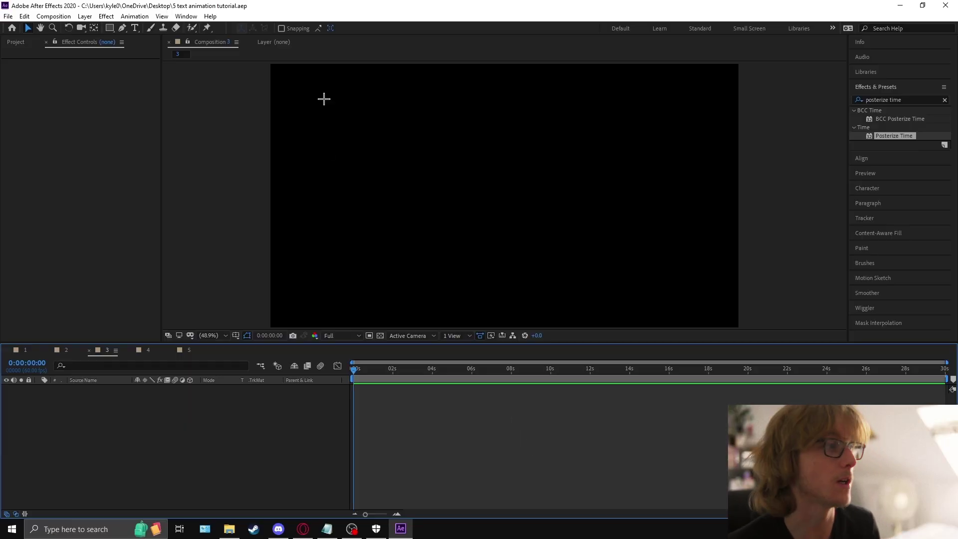
Create a text layer reading BOUNCE and set its font to Alphakind
{"action": "left_click", "coordinate": [134, 28]}
{"action": "left_click", "coordinate": [422, 189]}
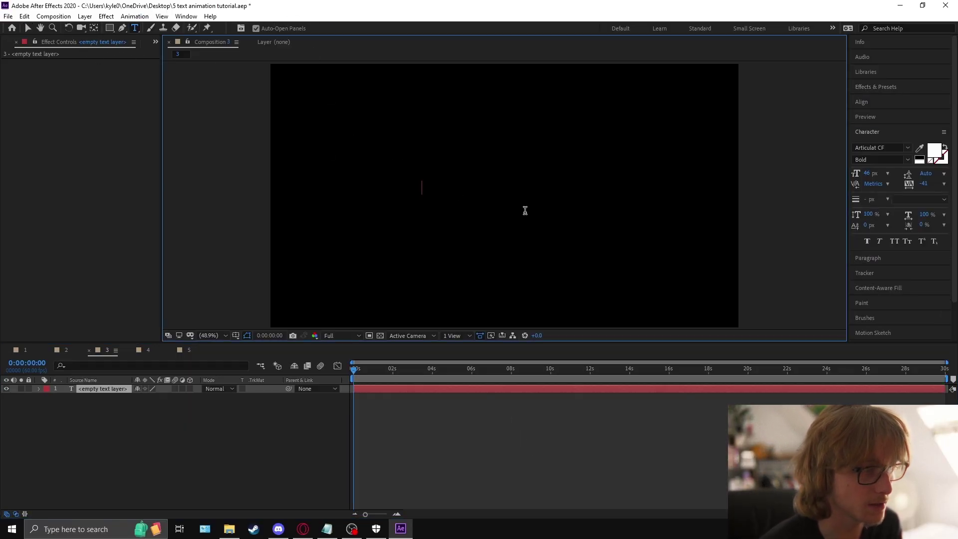
{"action": "type", "text": "BOUNCE"}
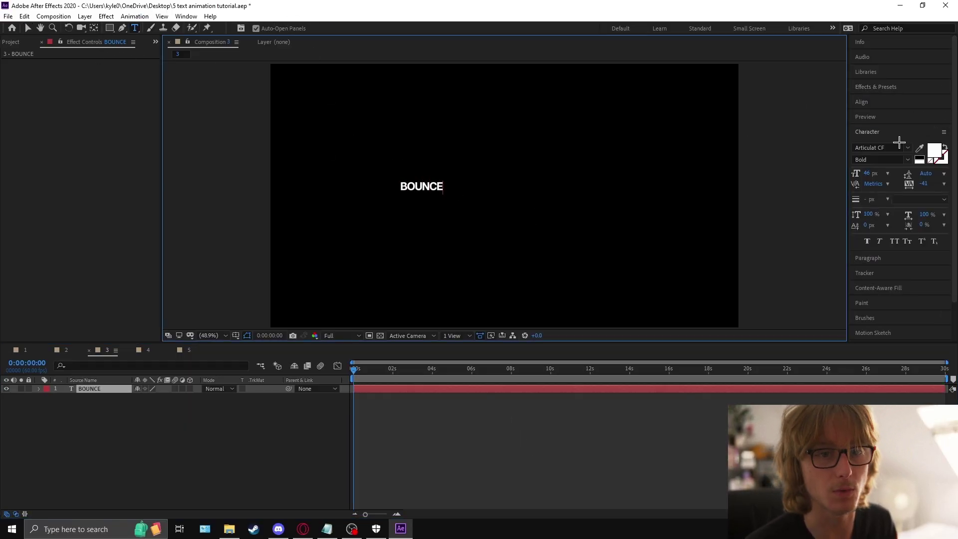
{"action": "left_click", "coordinate": [900, 145]}
{"action": "type", "text": "alphakind"}
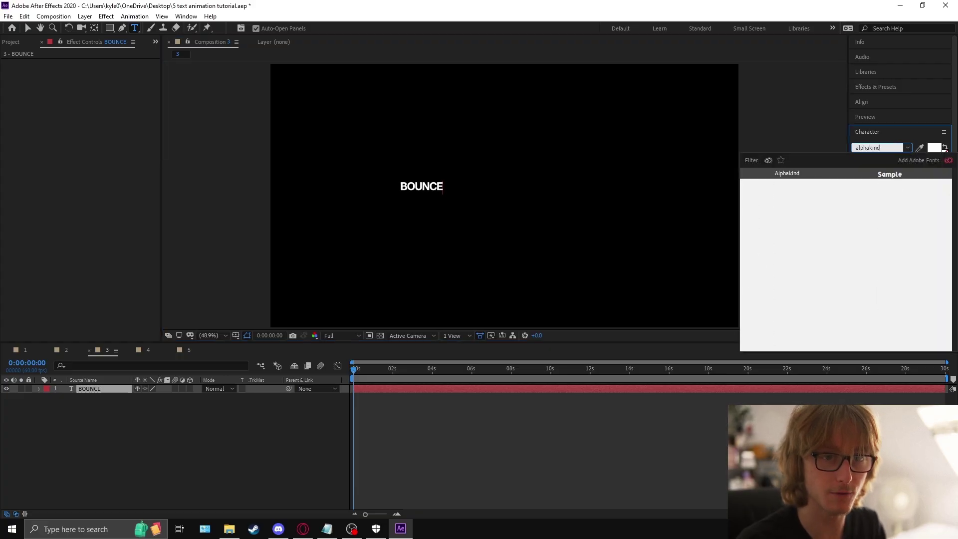
{"action": "left_click", "coordinate": [832, 172]}
Center the BOUNCE text in the composition horizontally and vertically and scale it up to about half the frame width
{"action": "left_click", "coordinate": [862, 102]}
{"action": "left_click", "coordinate": [875, 126]}
{"action": "left_click", "coordinate": [926, 127]}
{"action": "key", "text": "s"}
{"action": "left_click_drag", "start_coordinate": [153, 399], "coordinate": [418, 396]}
{"action": "left_click", "coordinate": [716, 408]}
{"action": "key", "text": "s"}
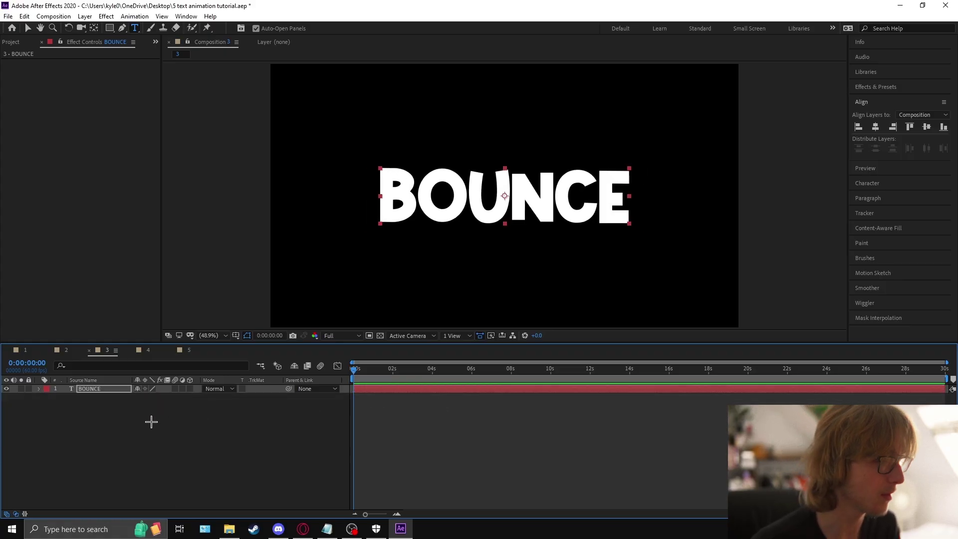
Create shapes from the BOUNCE text and duplicate the outlines layer to get one copy for each of the six letters
{"action": "right_click", "coordinate": [115, 392]}
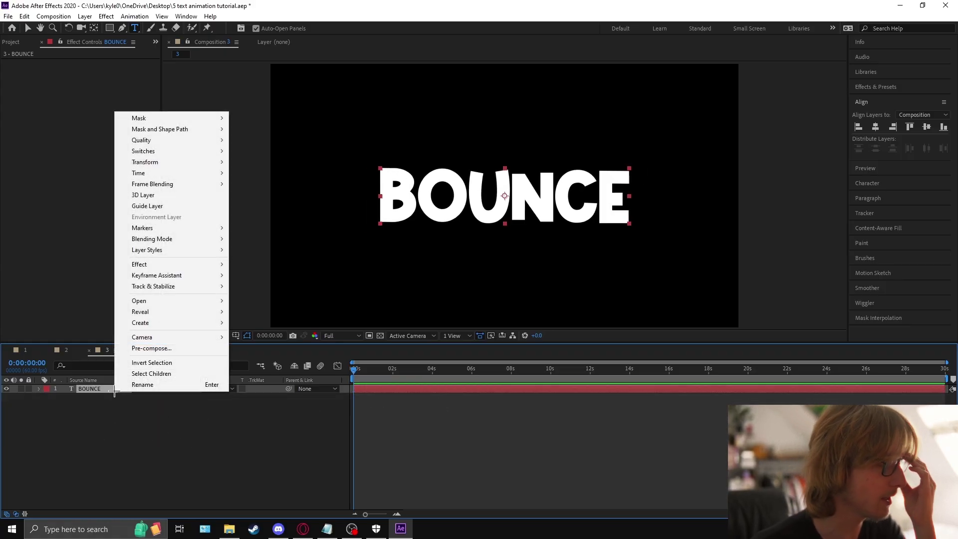
{"action": "mouse_move", "coordinate": [171, 325]}
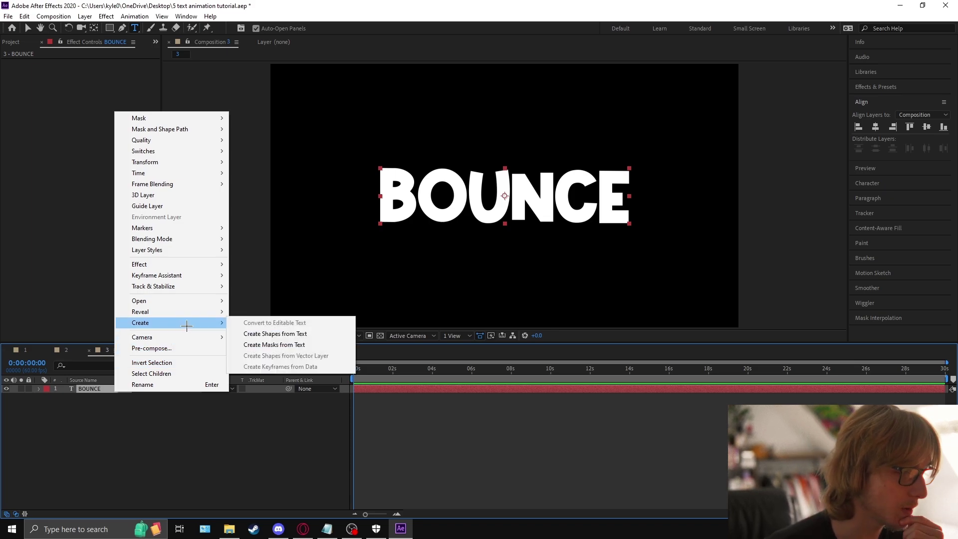
{"action": "left_click", "coordinate": [275, 334]}
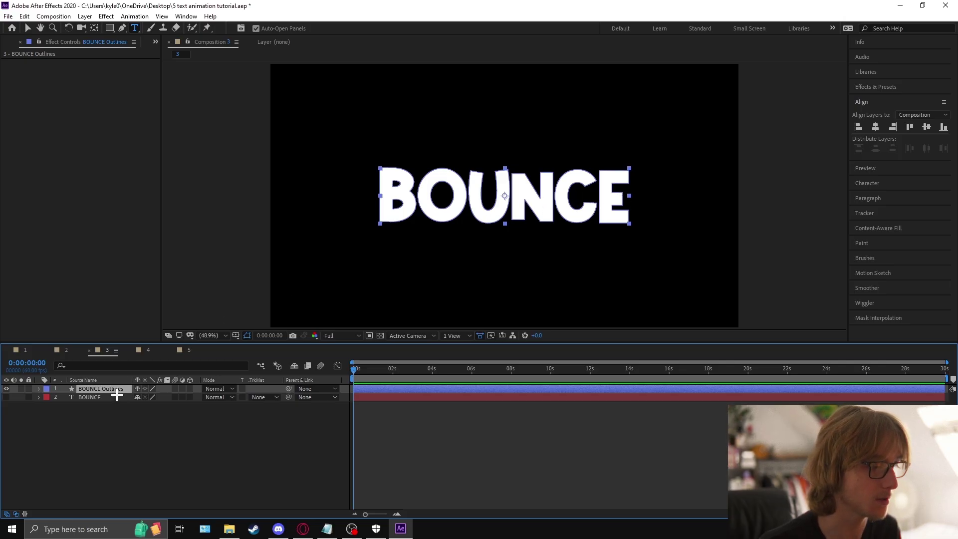
{"action": "key", "text": "ctrl+d"}
{"action": "key", "text": "ctrl+d"}
{"action": "key", "text": "ctrl+d"}
{"action": "key", "text": "ctrl+d"}
{"action": "key", "text": "ctrl+d"}
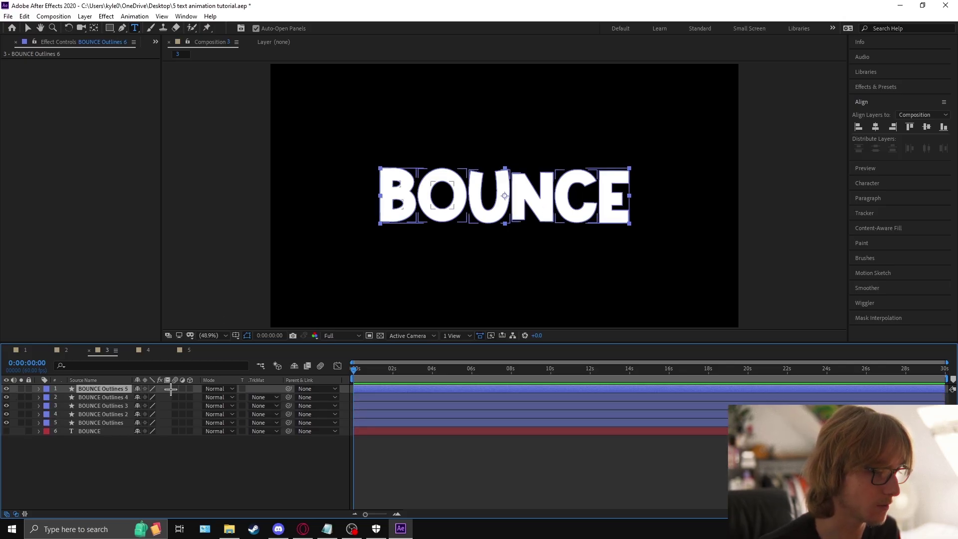
Hide the five duplicate outline layers and rename the original BOUNCE Outlines layer to B
{"action": "left_click", "coordinate": [123, 431]}
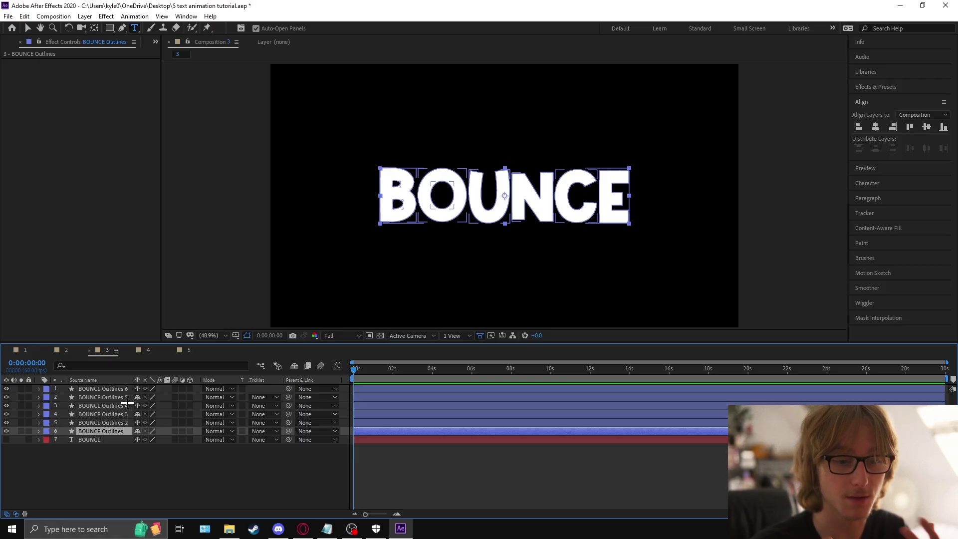
{"action": "left_click_drag", "start_coordinate": [7, 423], "coordinate": [6, 389]}
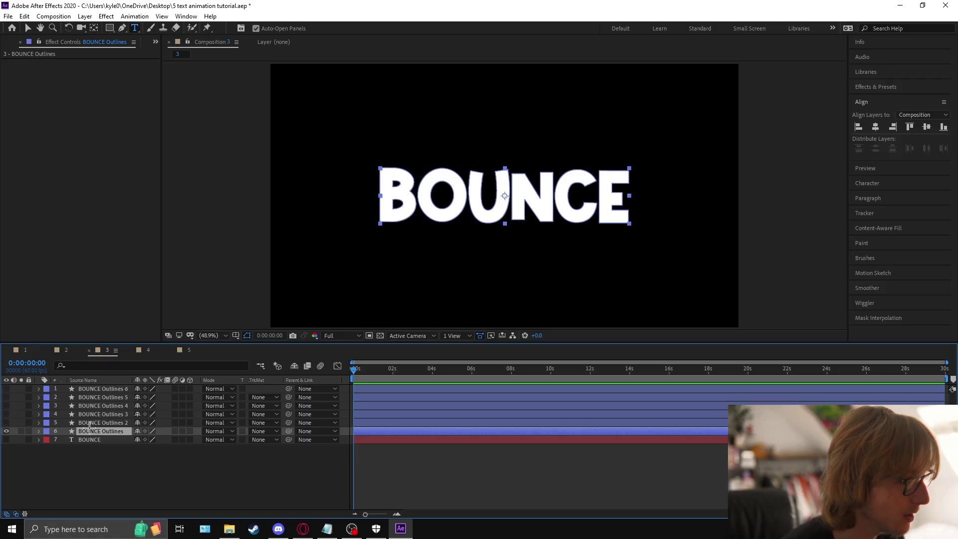
{"action": "left_click", "coordinate": [39, 431]}
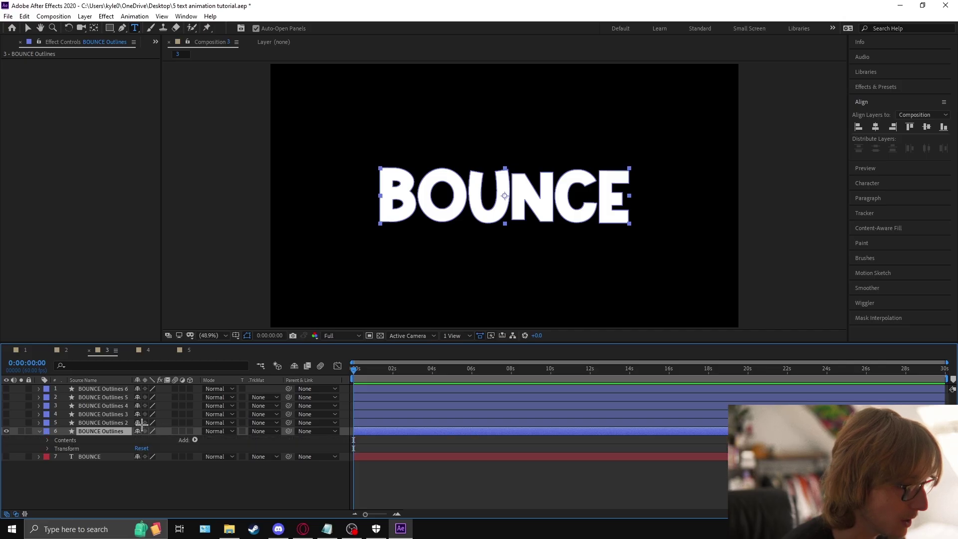
{"action": "left_click", "coordinate": [47, 440]}
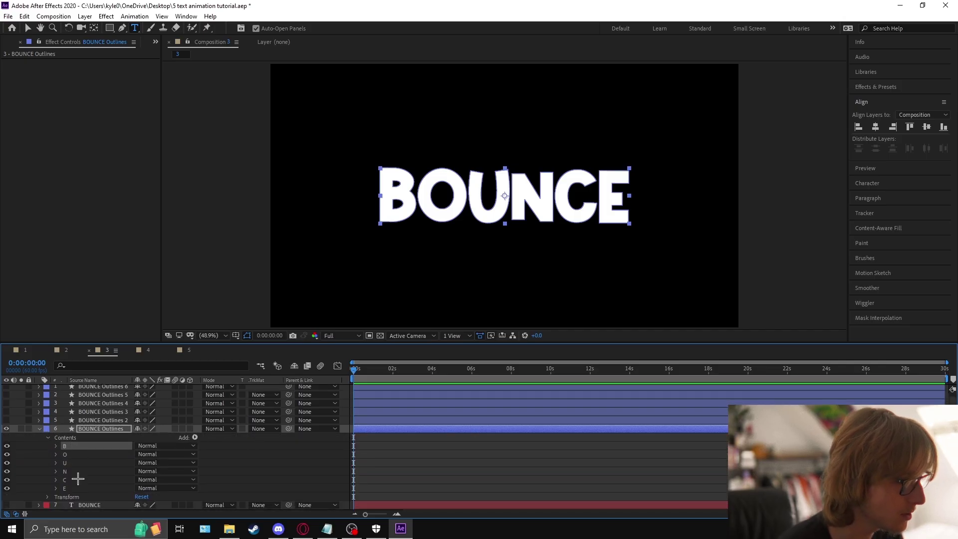
{"action": "right_click", "coordinate": [91, 430]}
{"action": "left_click", "coordinate": [105, 432]}
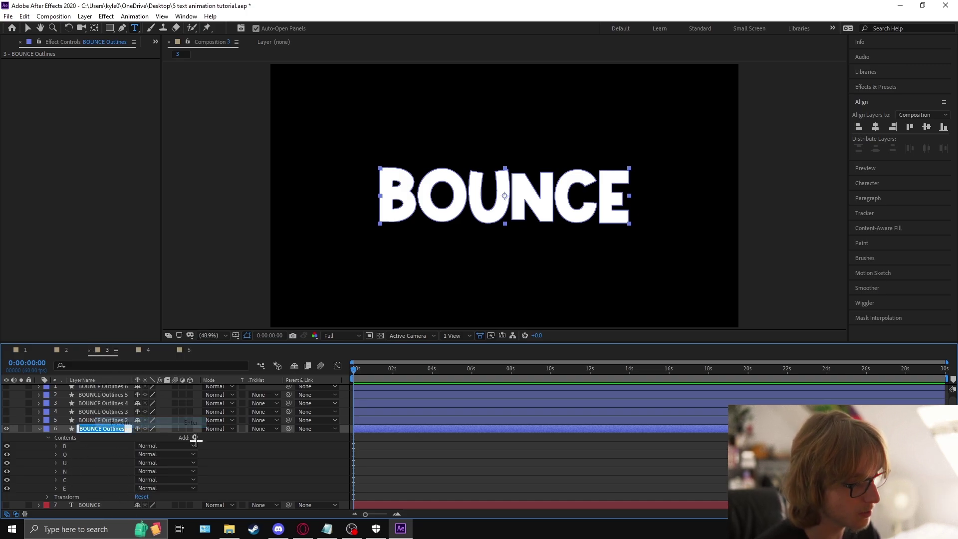
{"action": "type", "text": "B"}
{"action": "left_click", "coordinate": [237, 449]}
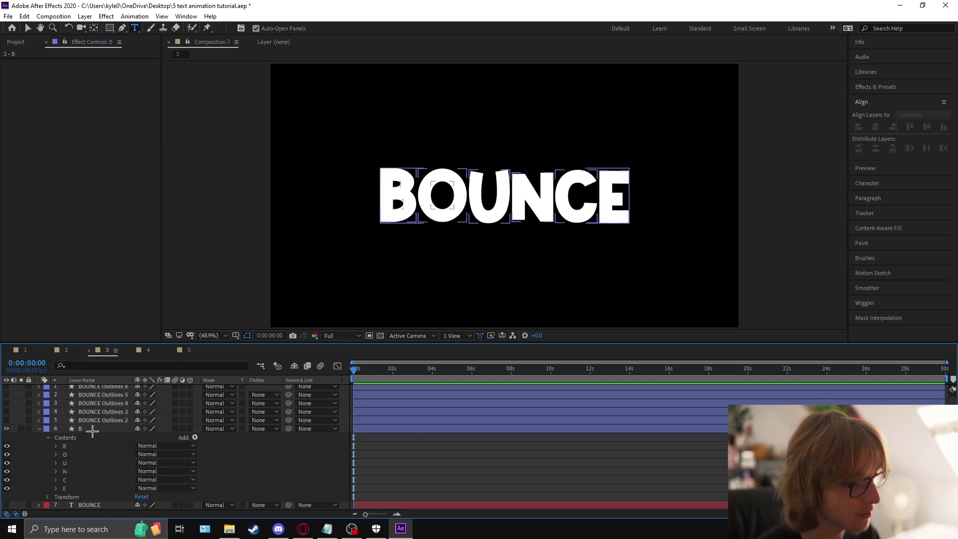
Delete the O, U, N, C and E groups from the B layer and show the five duplicate layers again
{"action": "left_click", "coordinate": [69, 454]}
{"action": "left_click_drag", "start_coordinate": [42, 454], "coordinate": [88, 489]}
{"action": "key", "text": "Delete"}
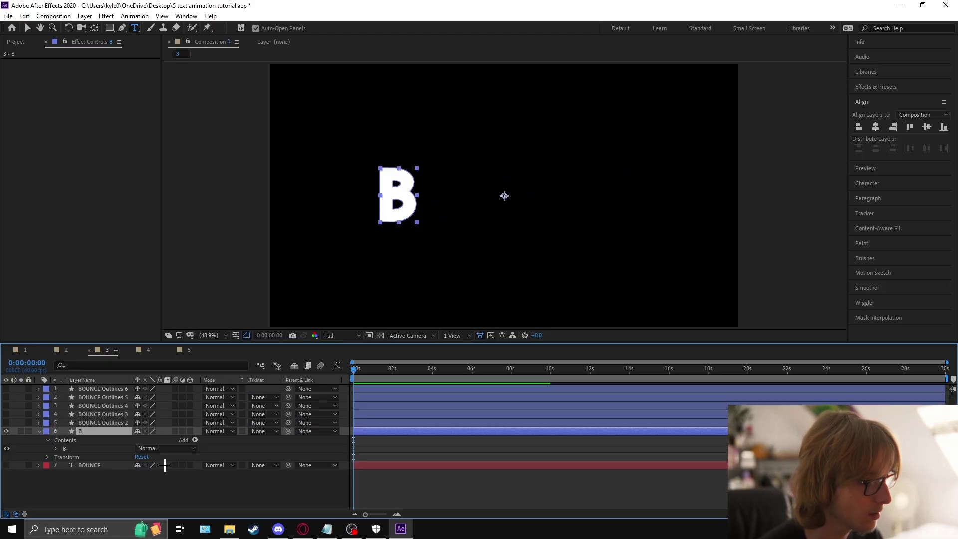
{"action": "left_click_drag", "start_coordinate": [6, 423], "coordinate": [6, 389]}
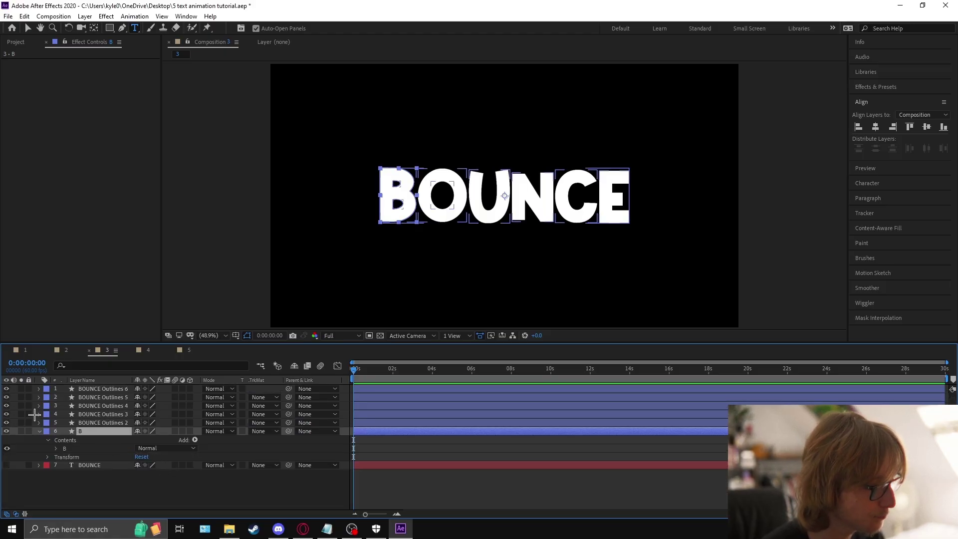
Rename the BOUNCE Outlines 2 layer to O and the BOUNCE Outlines 3 layer to U
{"action": "right_click", "coordinate": [112, 423]}
{"action": "left_click", "coordinate": [122, 416]}
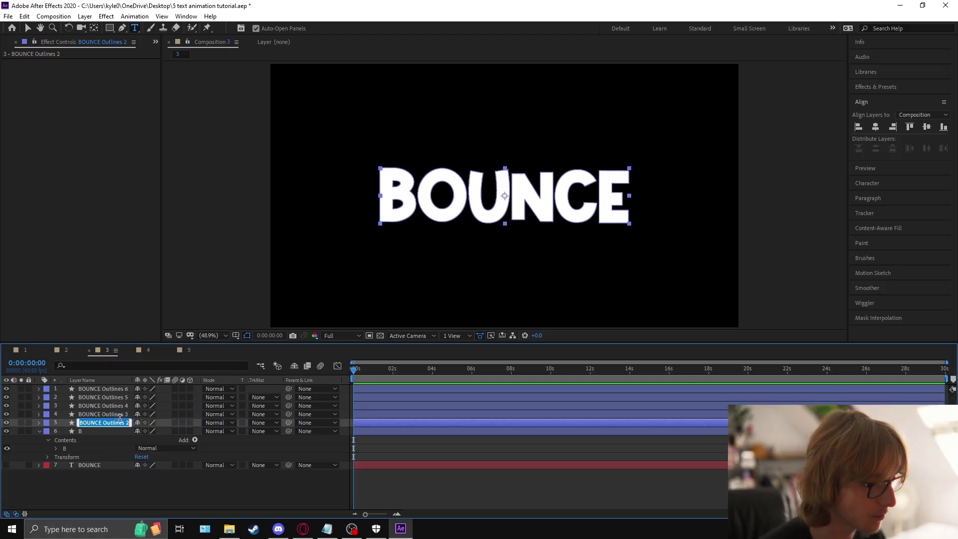
{"action": "type", "text": "O"}
{"action": "key", "text": "Return"}
{"action": "right_click", "coordinate": [103, 414]}
{"action": "left_click", "coordinate": [130, 408]}
{"action": "type", "text": "U"}
{"action": "key", "text": "Return"}
Rename the BOUNCE Outlines 4, 5 and 6 layers to N, C and E respectively
{"action": "right_click", "coordinate": [105, 406]}
{"action": "left_click", "coordinate": [115, 400]}
{"action": "type", "text": "C"}
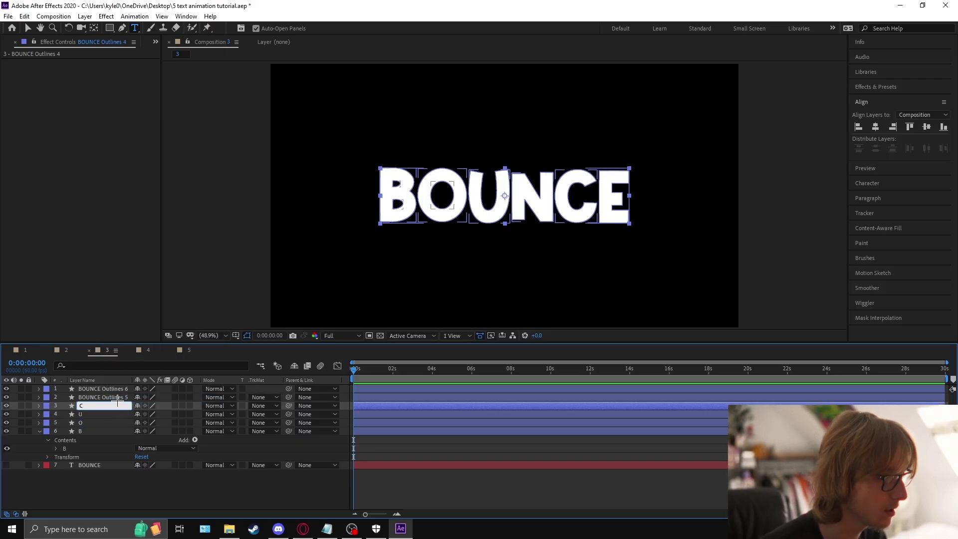
{"action": "key", "text": "Return"}
{"action": "right_click", "coordinate": [103, 397]}
{"action": "left_click", "coordinate": [114, 393]}
{"action": "type", "text": "C"}
{"action": "key", "text": "Return"}
{"action": "right_click", "coordinate": [103, 389]}
{"action": "left_click", "coordinate": [115, 383]}
{"action": "type", "text": "E"}
{"action": "key", "text": "Return"}
Delete every letter group except O from the contents of the O layer
{"action": "left_click", "coordinate": [39, 432]}
{"action": "key", "text": "ctrl+a"}
{"action": "left_click", "coordinate": [39, 423]}
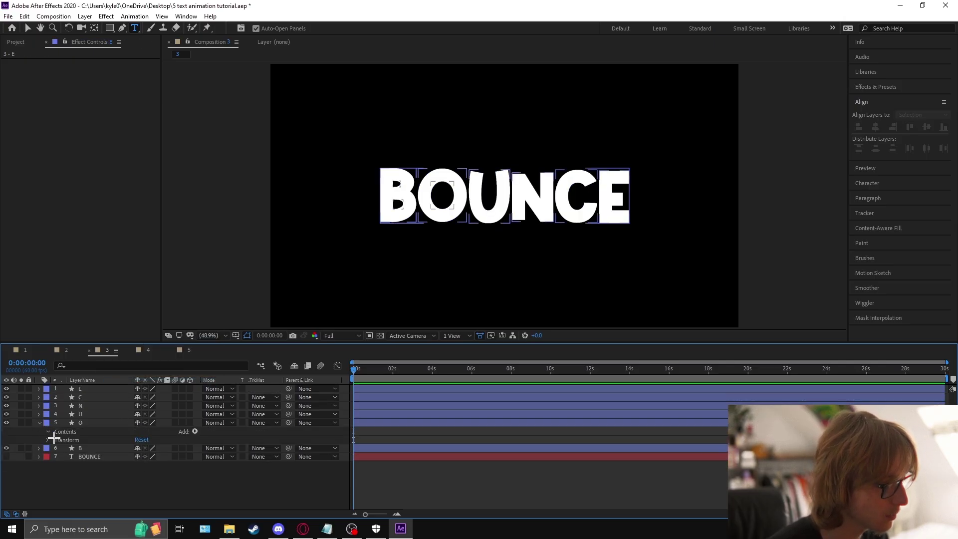
{"action": "left_click", "coordinate": [73, 441]}
{"action": "left_click", "coordinate": [71, 456], "text": "ctrl"}
{"action": "left_click", "coordinate": [73, 465], "text": "ctrl"}
{"action": "left_click", "coordinate": [72, 474], "text": "ctrl"}
{"action": "left_click", "coordinate": [70, 482], "text": "ctrl"}
{"action": "key", "text": "Delete"}
Delete every letter group except U from the contents of the U layer
{"action": "left_click", "coordinate": [40, 418]}
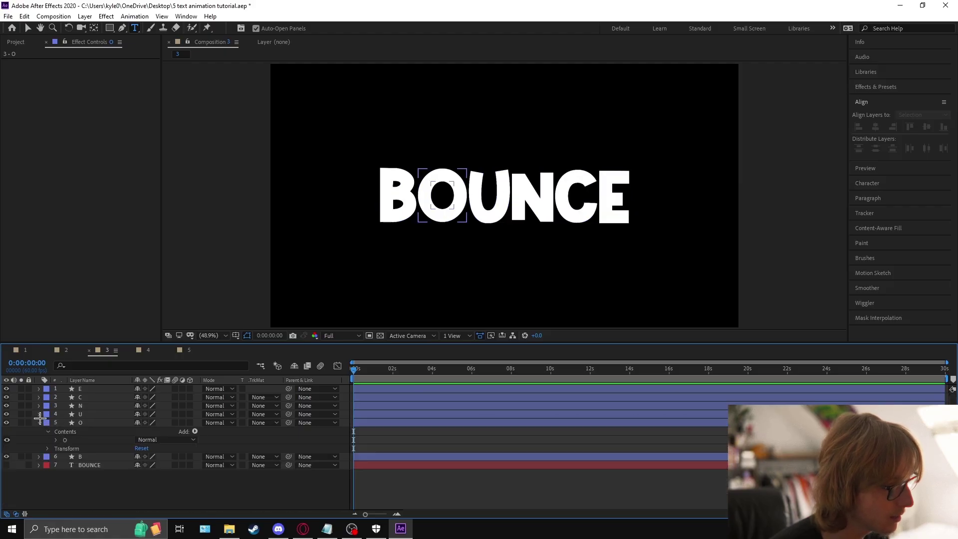
{"action": "key", "text": "ctrl+a"}
{"action": "left_click", "coordinate": [40, 415]}
{"action": "left_click", "coordinate": [47, 423]}
{"action": "left_click", "coordinate": [70, 431]}
{"action": "left_click", "coordinate": [71, 440], "text": "ctrl"}
{"action": "left_click", "coordinate": [70, 457], "text": "ctrl"}
{"action": "left_click", "coordinate": [70, 465], "text": "ctrl"}
{"action": "left_click", "coordinate": [68, 474], "text": "ctrl"}
{"action": "key", "text": "Delete"}
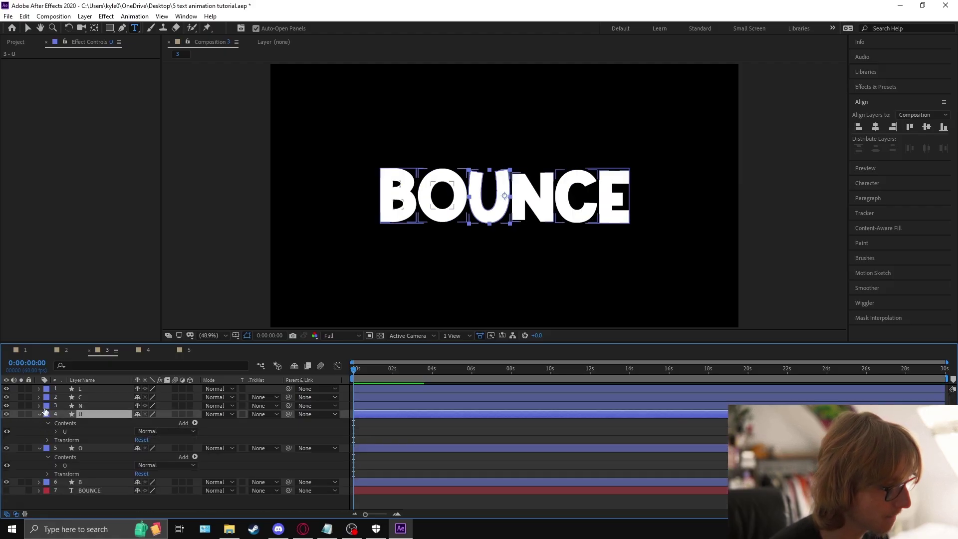
Delete every letter group except N from the contents of the N layer
{"action": "left_click", "coordinate": [40, 406]}
{"action": "left_click", "coordinate": [48, 415]}
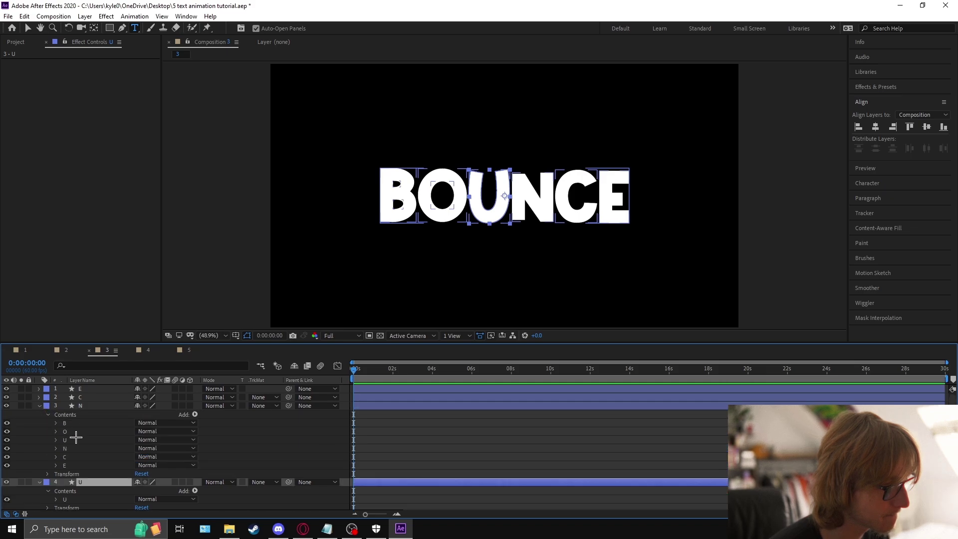
{"action": "left_click", "coordinate": [52, 423]}
{"action": "left_click", "coordinate": [55, 440], "text": "shift"}
{"action": "left_click", "coordinate": [49, 456], "text": "ctrl"}
{"action": "left_click", "coordinate": [74, 465], "text": "ctrl"}
{"action": "key", "text": "Delete"}
Delete every letter group except C from the contents of the C layer
{"action": "left_click", "coordinate": [75, 397]}
{"action": "left_click", "coordinate": [39, 397]}
{"action": "left_click", "coordinate": [48, 407]}
{"action": "left_click_drag", "start_coordinate": [38, 417], "coordinate": [92, 443]}
{"action": "left_click", "coordinate": [103, 457], "text": "ctrl"}
{"action": "key", "text": "Delete"}
Delete every letter group except E from the contents of the E layer and collapse all layers
{"action": "left_click", "coordinate": [39, 389]}
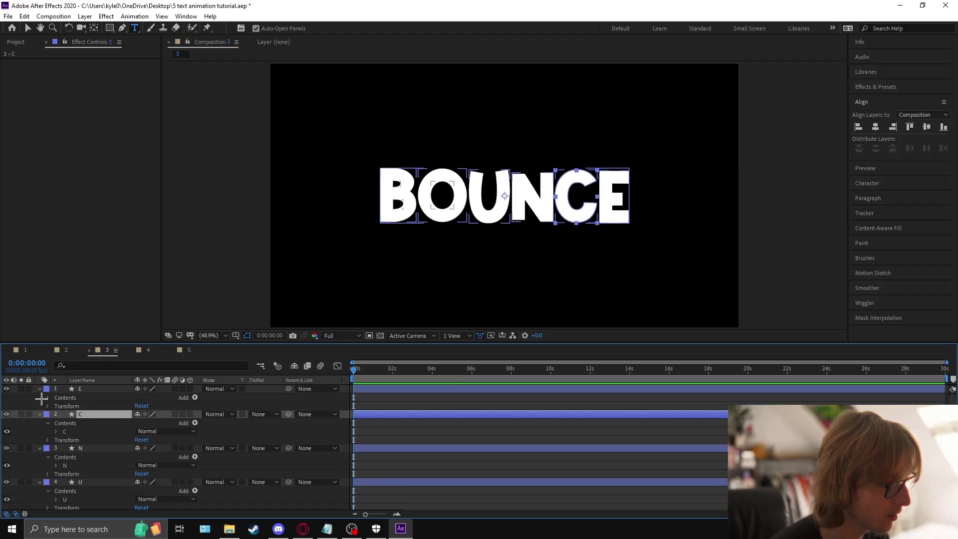
{"action": "left_click", "coordinate": [47, 397]}
{"action": "left_click_drag", "start_coordinate": [42, 405], "coordinate": [87, 442]}
{"action": "key", "text": "Delete"}
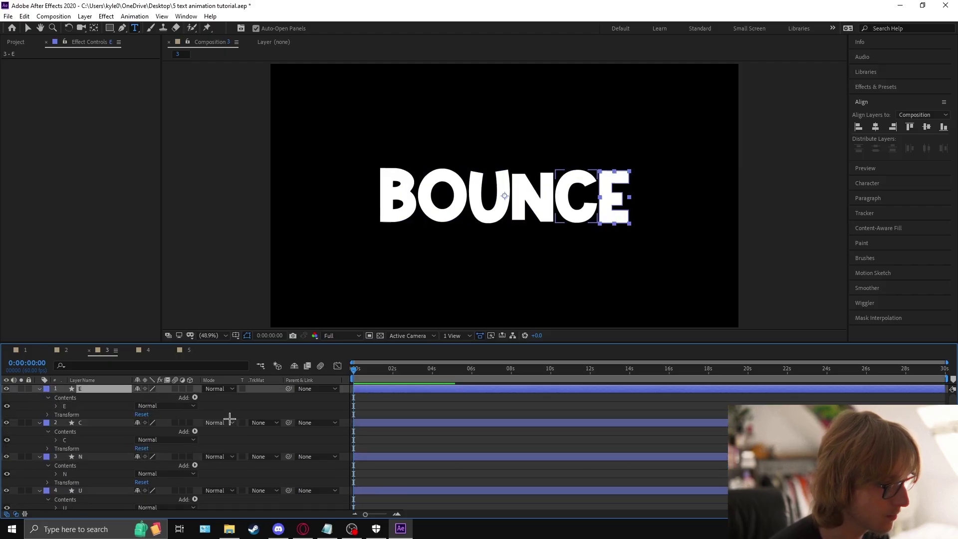
{"action": "left_click", "coordinate": [265, 412]}
{"action": "key", "text": "u"}
Hide the letter layers and show them again one at a time to check that each contains a single letter
{"action": "left_click_drag", "start_coordinate": [6, 389], "coordinate": [6, 405]}
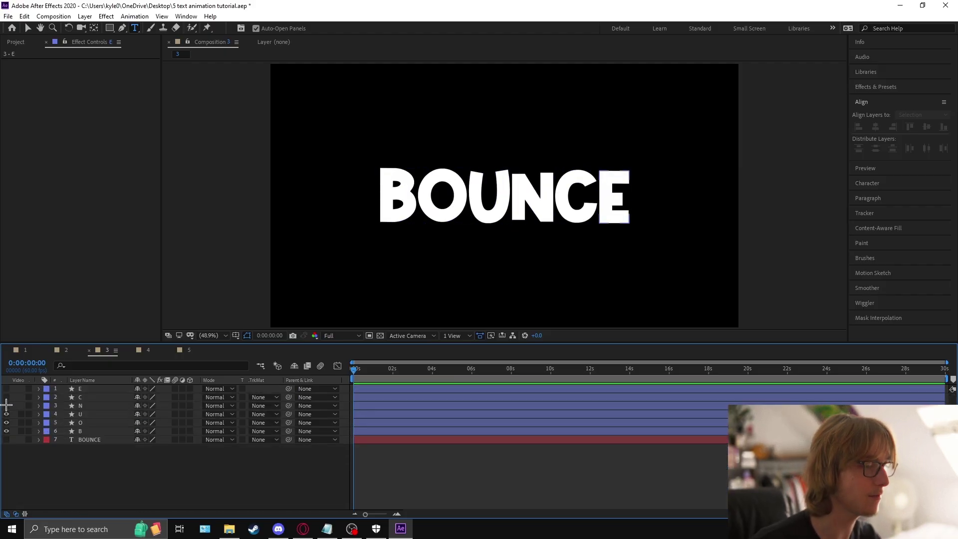
{"action": "left_click", "coordinate": [7, 422]}
{"action": "left_click", "coordinate": [6, 413]}
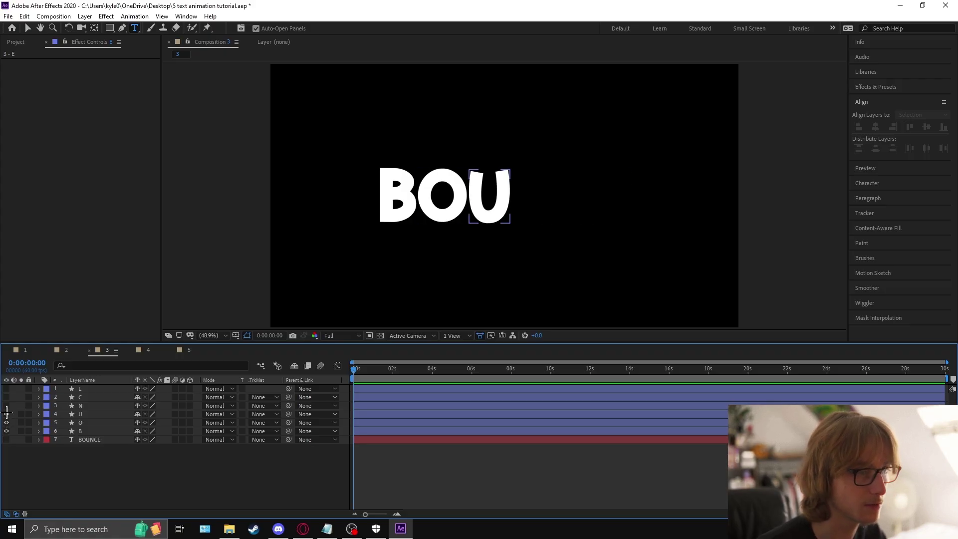
{"action": "left_click", "coordinate": [7, 405]}
{"action": "left_click", "coordinate": [7, 397]}
{"action": "left_click", "coordinate": [7, 388]}
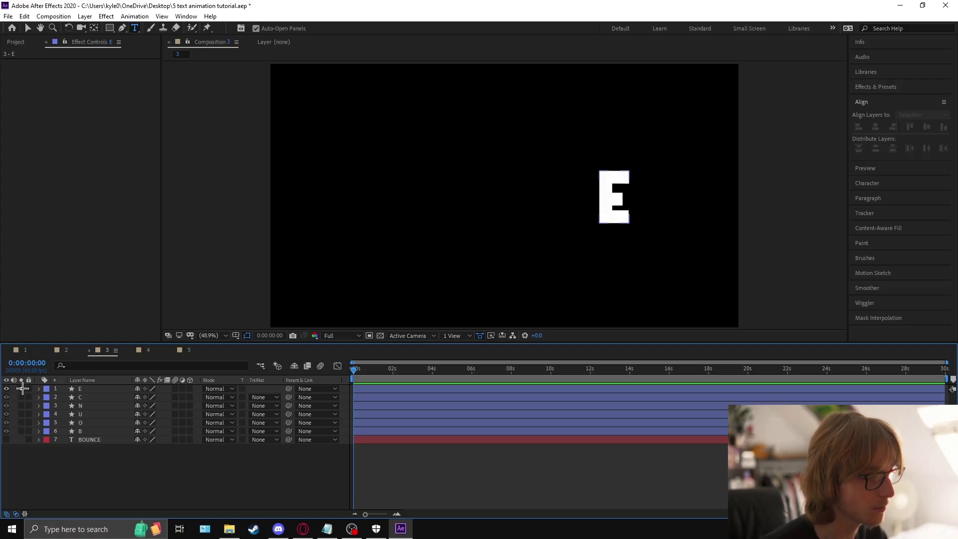
Move the anchor points of the B and O layers to the bottom center of their letters
{"action": "left_click", "coordinate": [84, 432]}
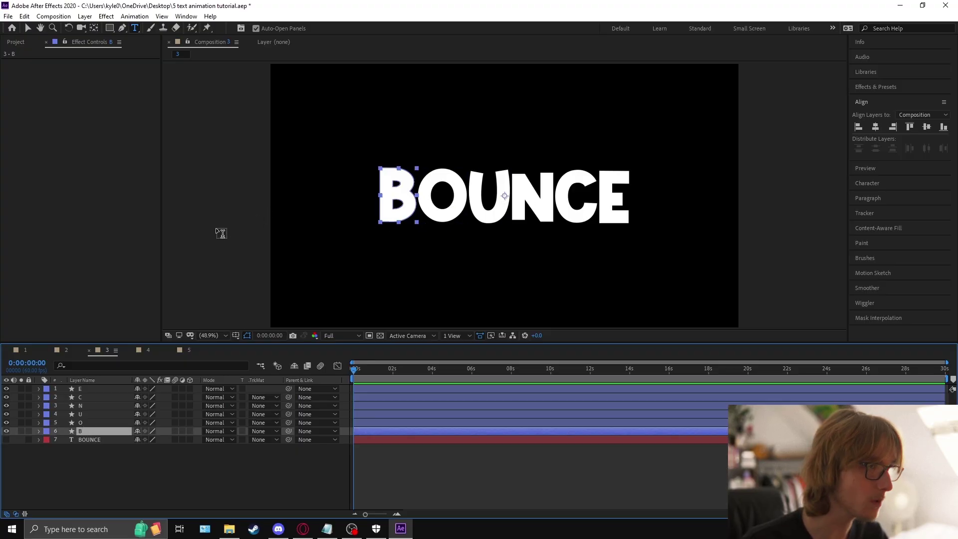
{"action": "left_click", "coordinate": [93, 27]}
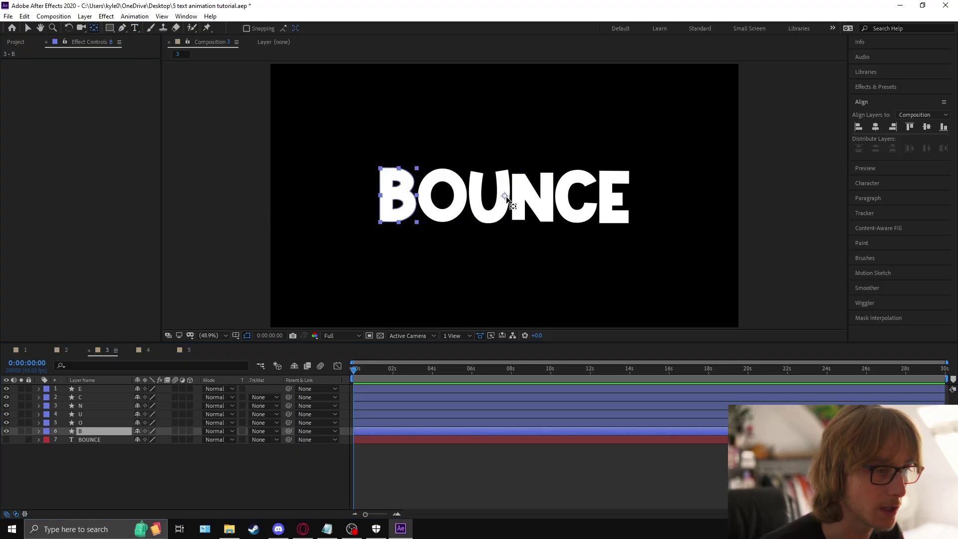
{"action": "left_click_drag", "start_coordinate": [505, 197], "coordinate": [399, 223]}
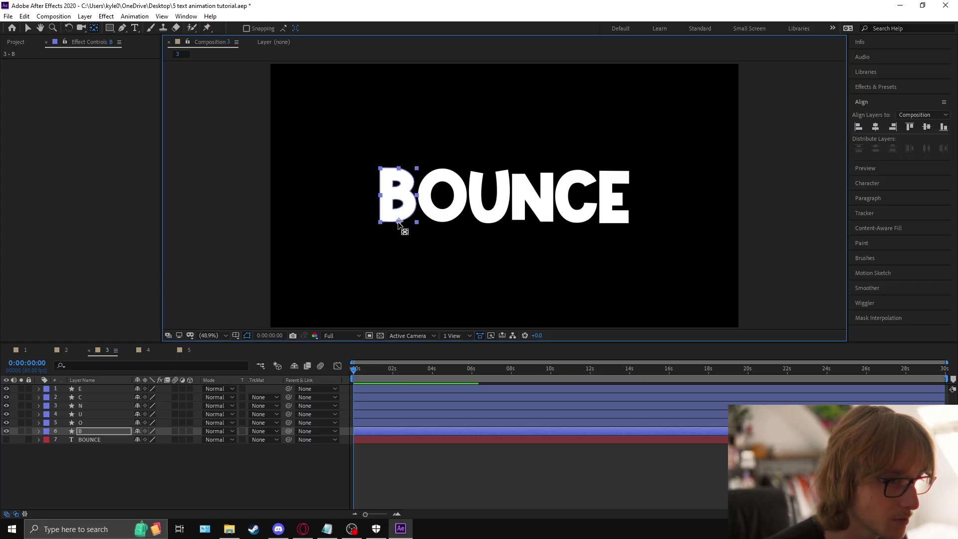
{"action": "left_click", "coordinate": [85, 422]}
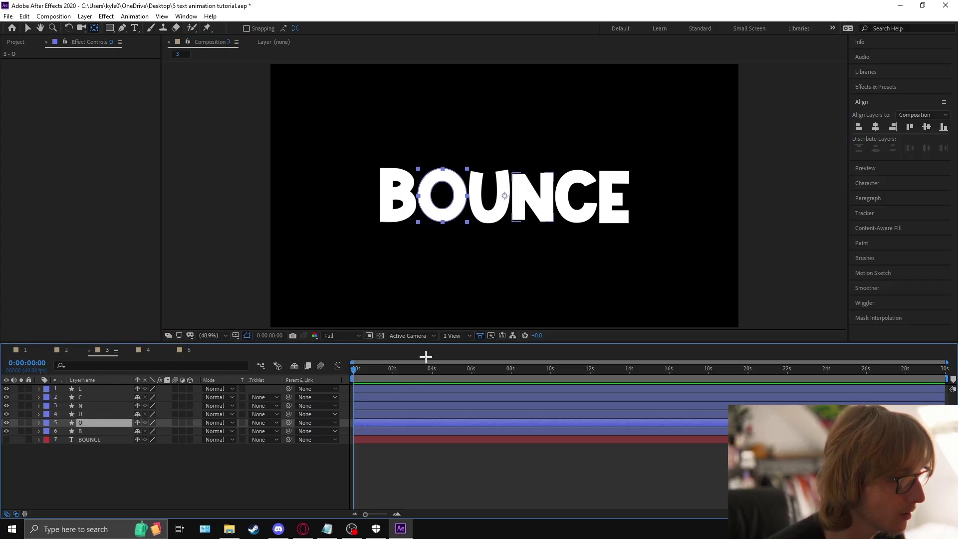
{"action": "left_click_drag", "start_coordinate": [505, 197], "coordinate": [442, 222]}
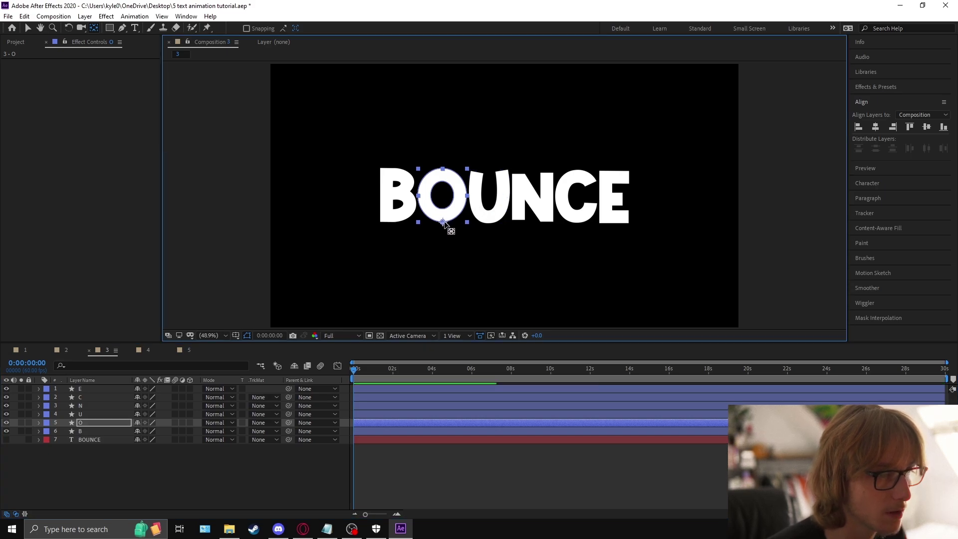
Move the anchor points of the U, N, C and E layers to the bottom center of their letters
{"action": "left_click", "coordinate": [106, 414]}
{"action": "left_click_drag", "start_coordinate": [513, 197], "coordinate": [534, 222]}
{"action": "left_click", "coordinate": [76, 404]}
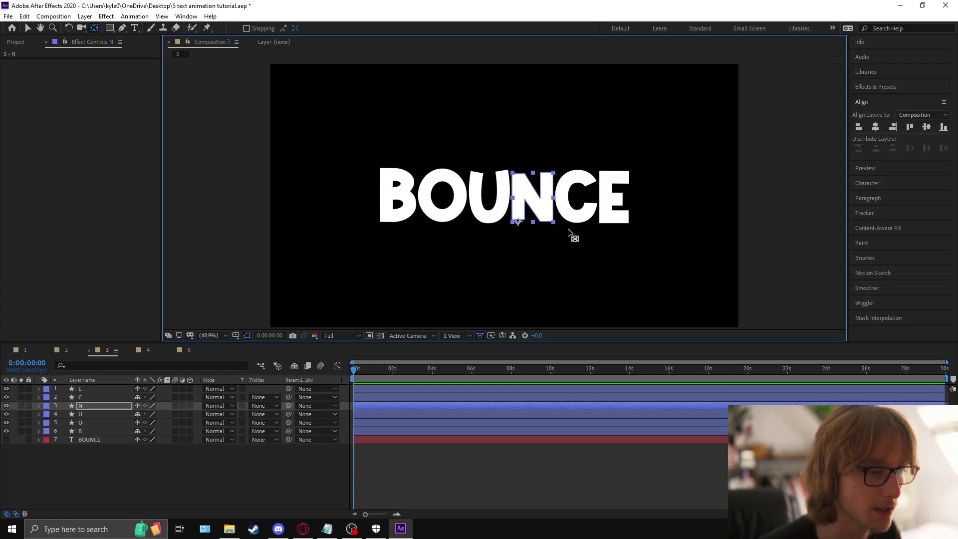
{"action": "left_click", "coordinate": [561, 212]}
{"action": "left_click_drag", "start_coordinate": [505, 195], "coordinate": [576, 223]}
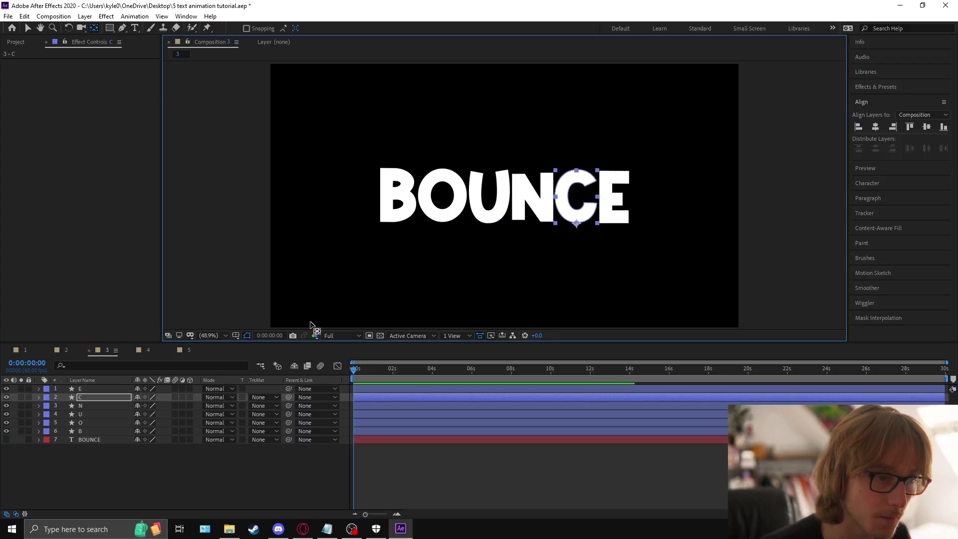
{"action": "left_click", "coordinate": [96, 389]}
{"action": "left_click_drag", "start_coordinate": [506, 196], "coordinate": [614, 224]}
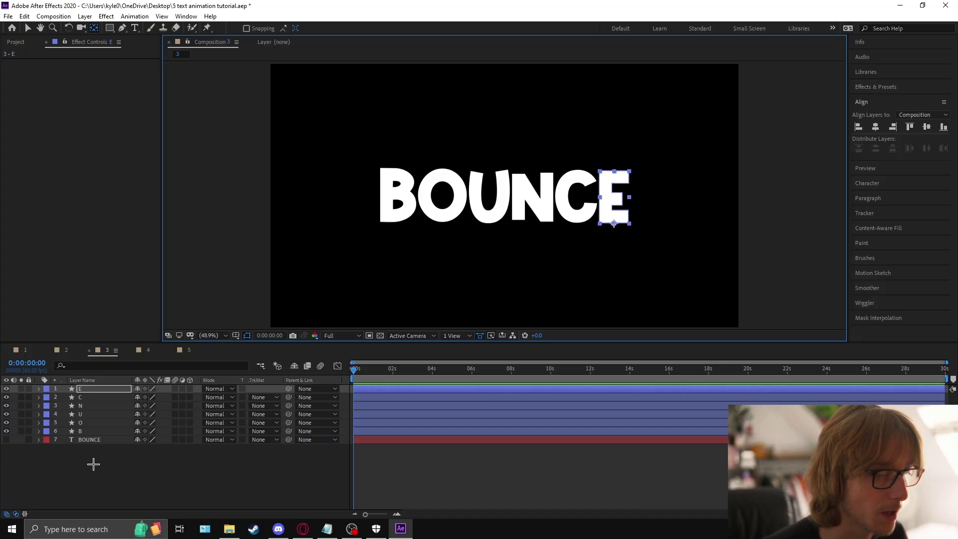
Unlink the scale proportions of all six letter layers and add keyframes at 0:00:00:00 with the vertical scale set to 0%
{"action": "key", "text": "v"}
{"action": "left_click", "coordinate": [95, 431]}
{"action": "left_click", "coordinate": [96, 389], "text": "shift"}
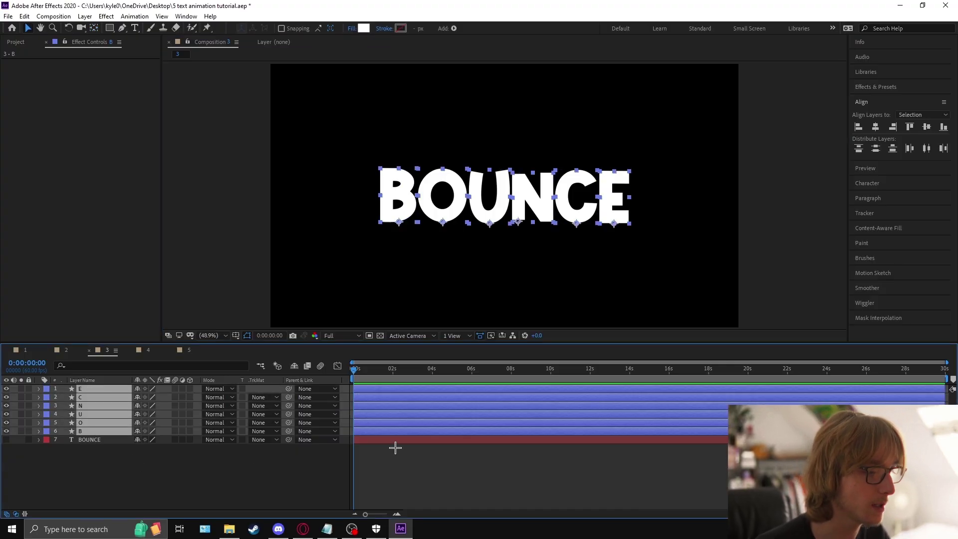
{"action": "key", "text": "s"}
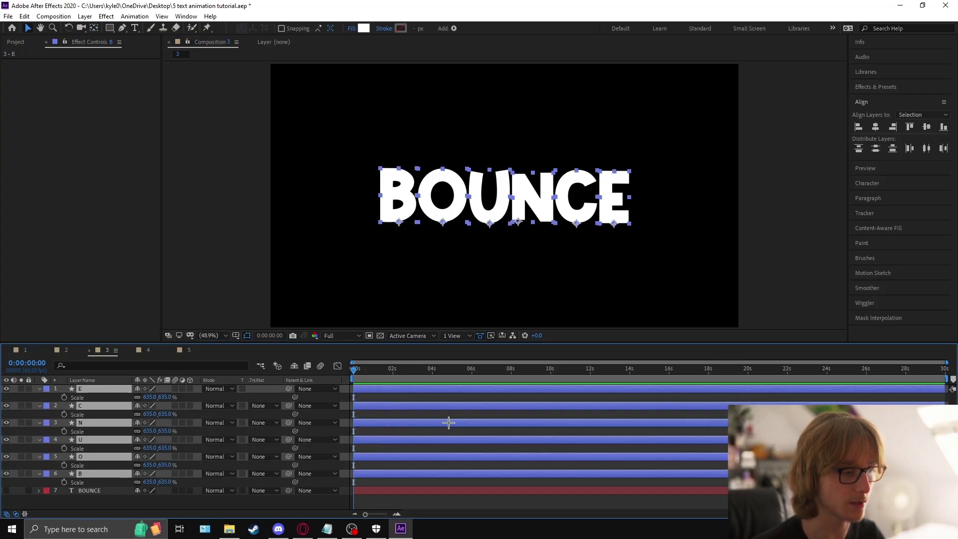
{"action": "left_click", "coordinate": [137, 397]}
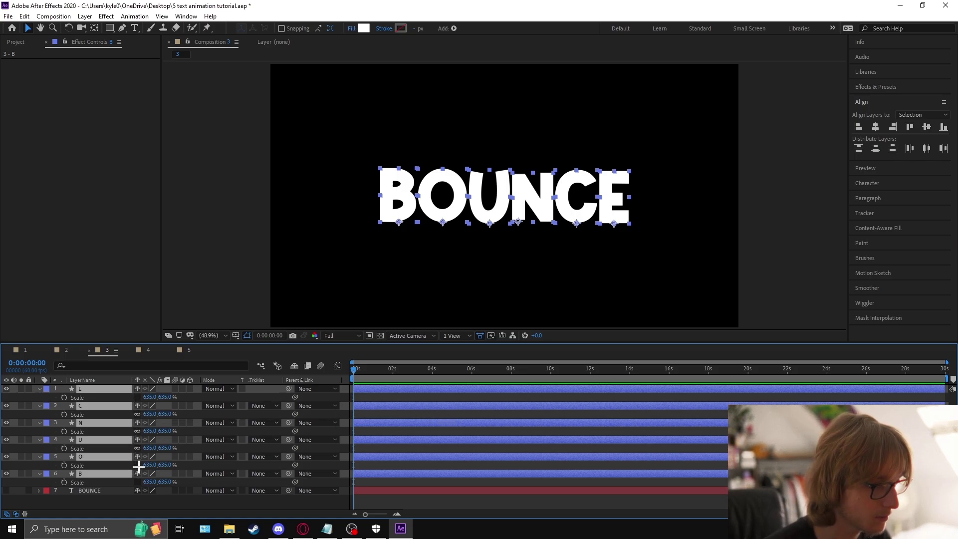
{"action": "left_click", "coordinate": [64, 398]}
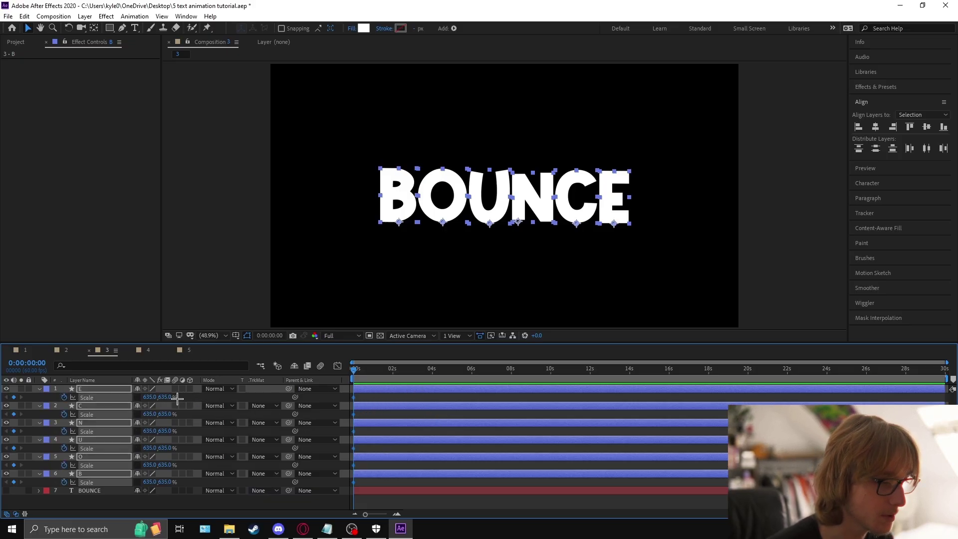
{"action": "type", "text": "0"}
{"action": "key", "text": "Return"}
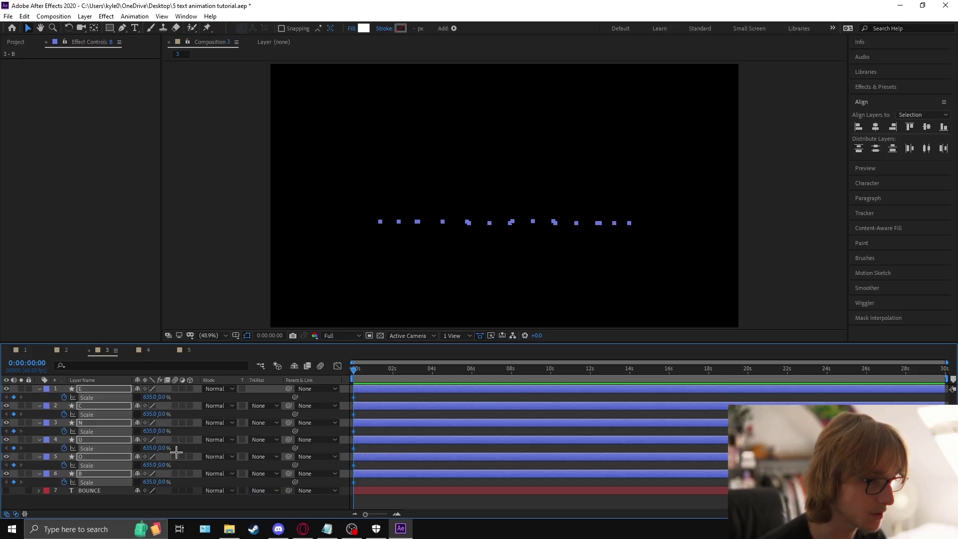
Add vertical scale keyframes of 700% to the letter layers at 0:00:01:19
{"action": "left_click_drag", "start_coordinate": [352, 369], "coordinate": [381, 368]}
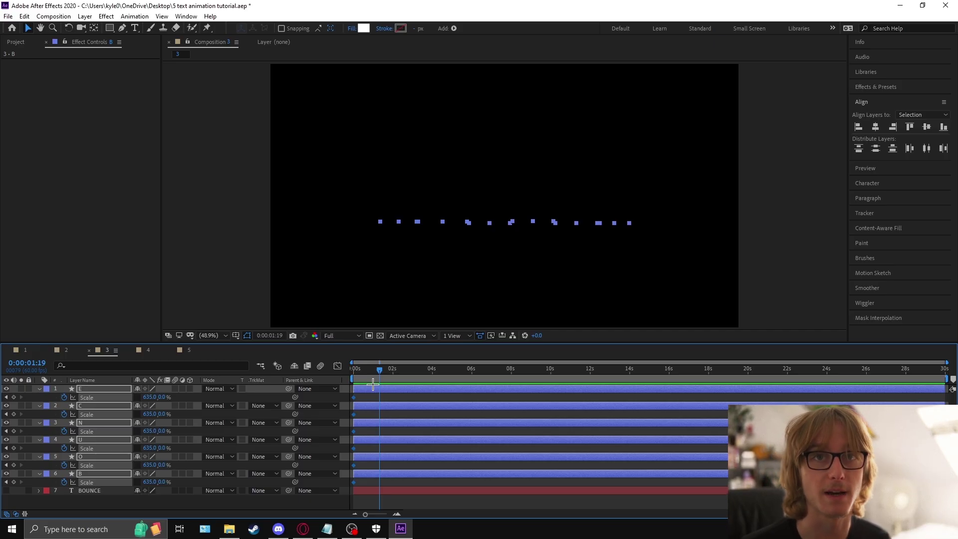
{"action": "left_click", "coordinate": [161, 397]}
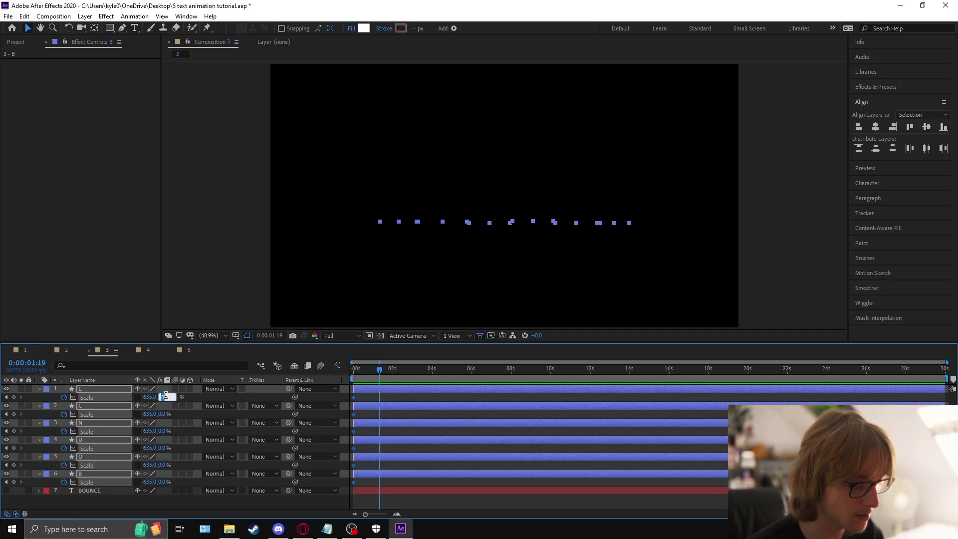
{"action": "key", "text": "Return"}
Add a third set of scale keyframes to the letter layers at about 0:00:02:36 with a vertical scale of 544%
{"action": "left_click_drag", "start_coordinate": [377, 374], "coordinate": [405, 370]}
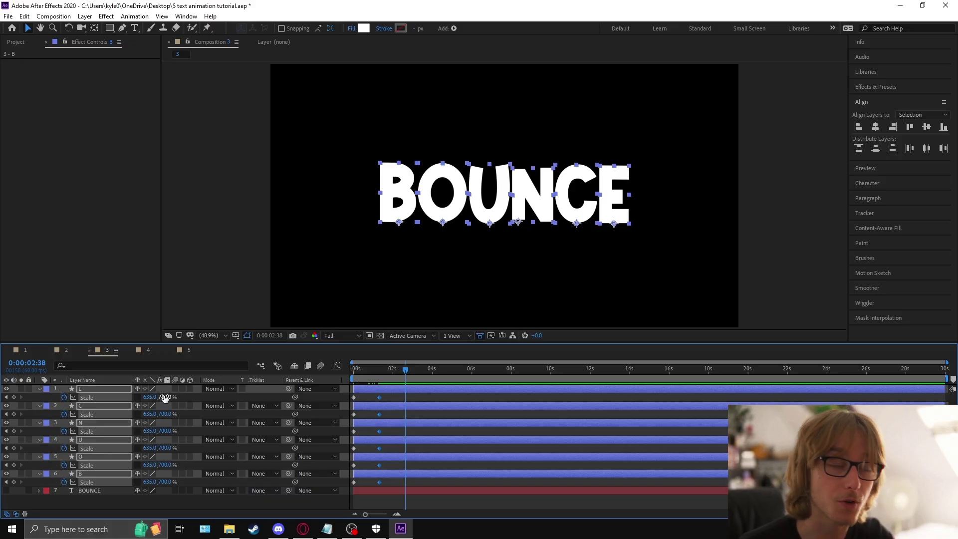
{"action": "left_click_drag", "start_coordinate": [164, 397], "coordinate": [121, 404]}
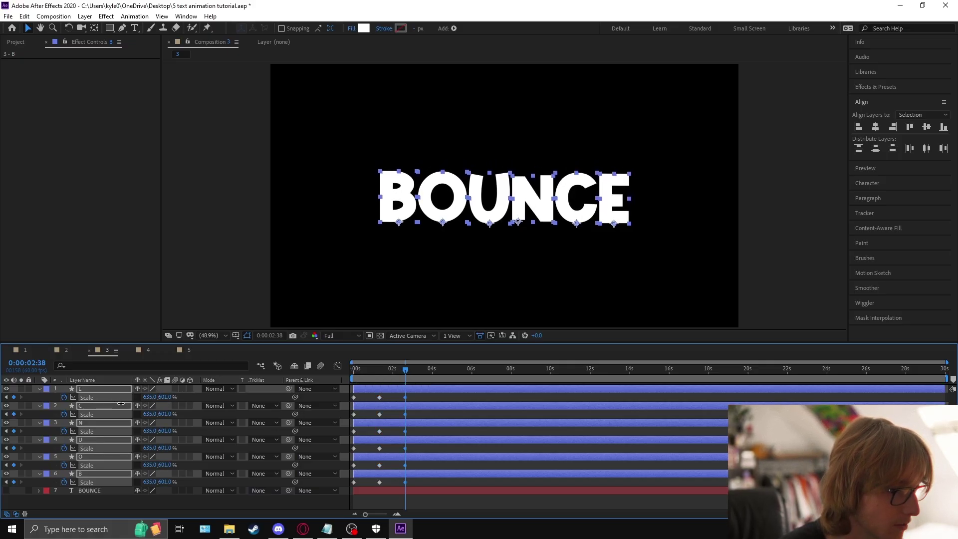
{"action": "mouse_move", "coordinate": [403, 371]}
{"action": "left_mouse_down"}
{"action": "mouse_move", "coordinate": [352, 369]}
{"action": "mouse_move", "coordinate": [413, 367]}
{"action": "mouse_move", "coordinate": [405, 369]}
{"action": "left_mouse_up"}
{"action": "scroll", "coordinate": [406, 438], "scroll_direction": "up", "scroll_amount": 3}
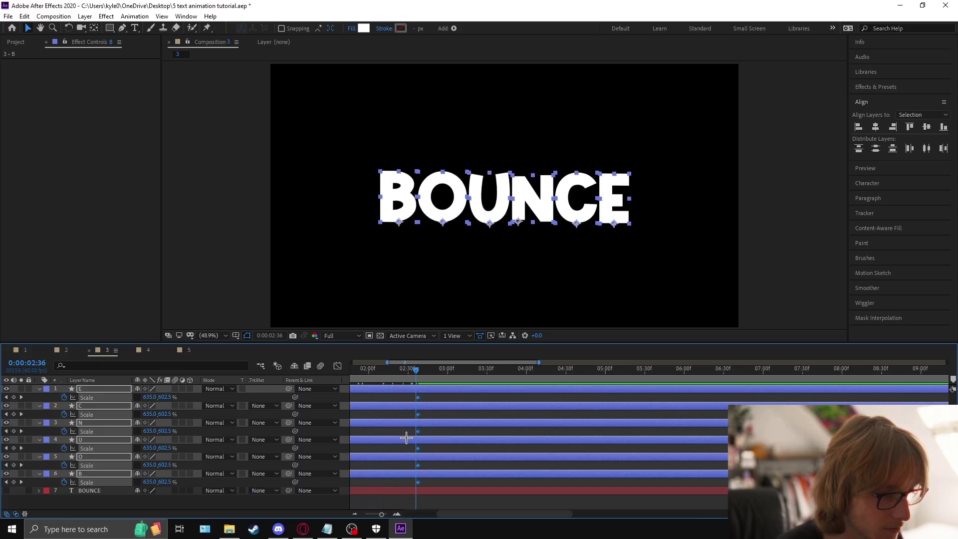
{"action": "scroll", "coordinate": [434, 400], "scroll_direction": "down", "scroll_amount": 3}
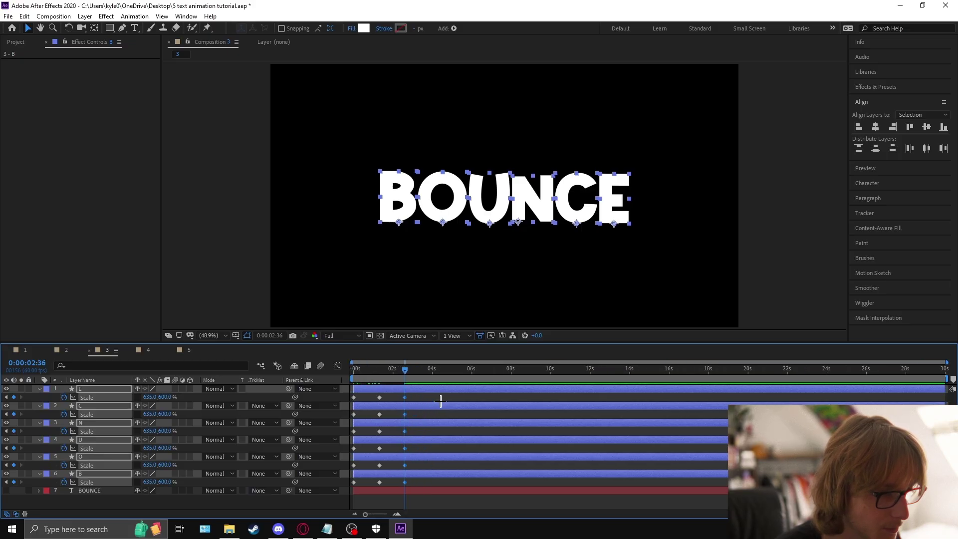
{"action": "left_click_drag", "start_coordinate": [169, 403], "coordinate": [144, 404]}
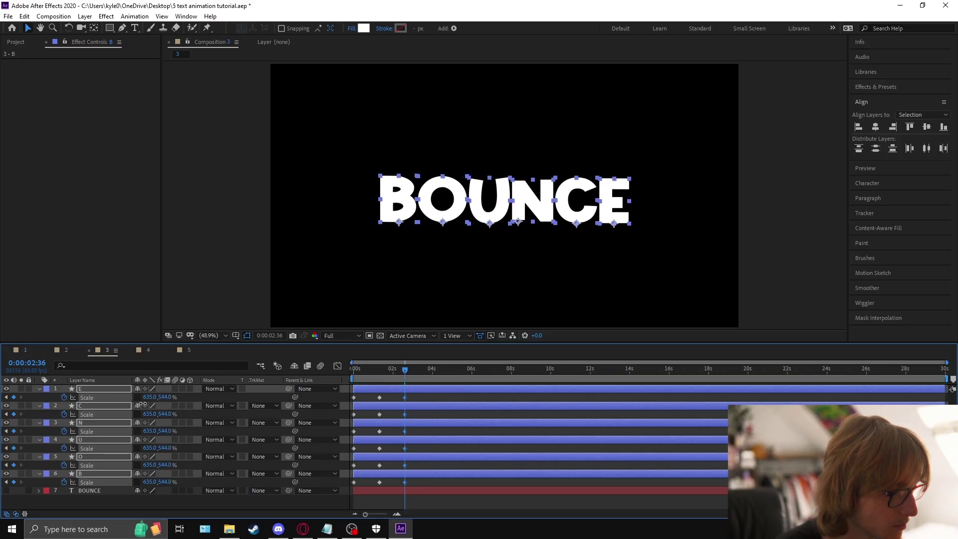
Return the letters' vertical scale to 635% at 0:00:03:58 and preview the animation from the start
{"action": "left_click_drag", "start_coordinate": [405, 370], "coordinate": [430, 372]}
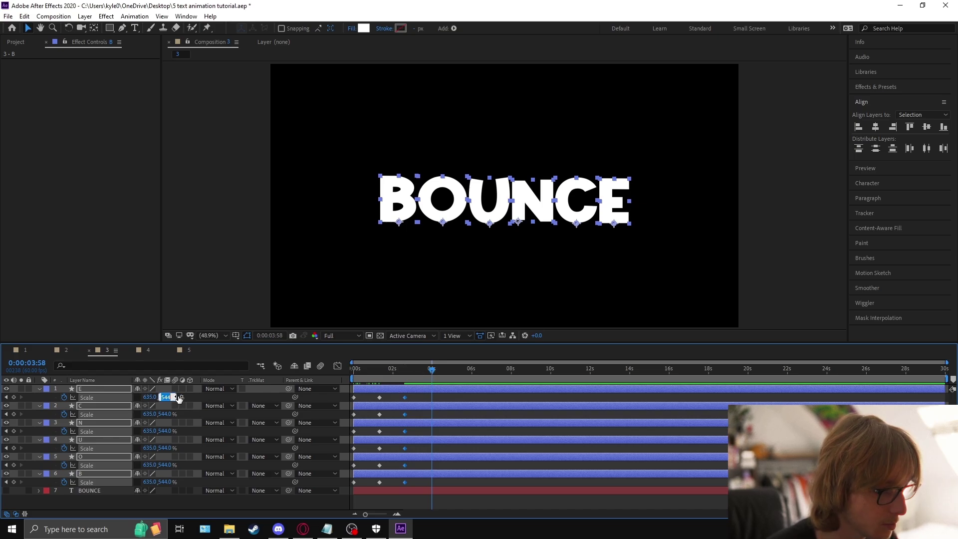
{"action": "type", "text": "35"}
{"action": "key", "text": "Return"}
{"action": "left_click_drag", "start_coordinate": [438, 376], "coordinate": [352, 376]}
{"action": "key", "text": "space"}
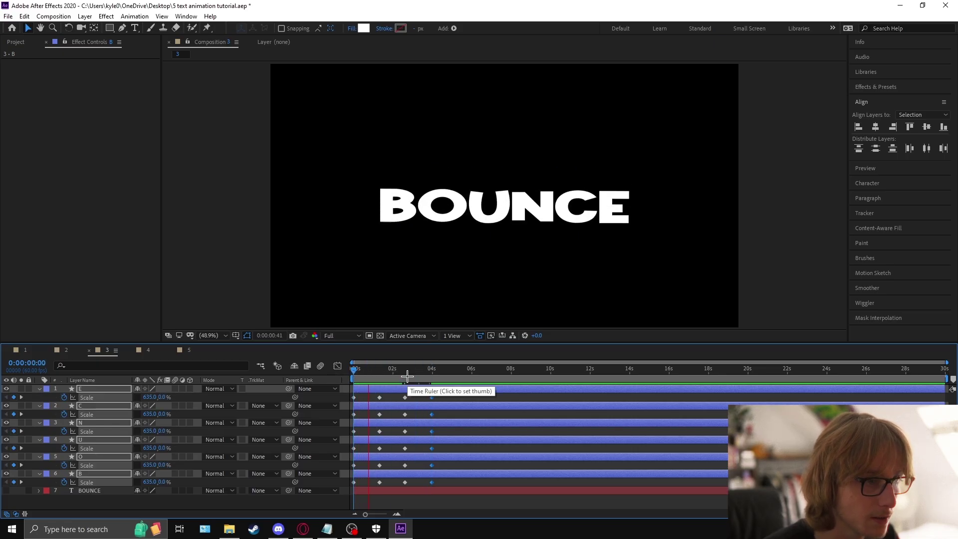
{"action": "key", "text": "space"}
Compress all the scale keyframes proportionally so the bounce ends at about one second, previewing the timing
{"action": "key", "text": "equal"}
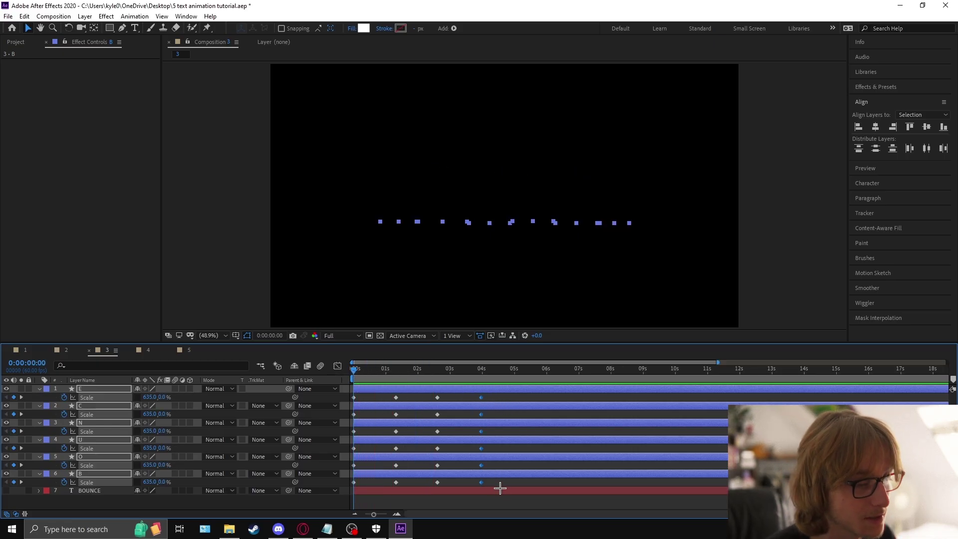
{"action": "left_click_drag", "start_coordinate": [498, 483], "coordinate": [335, 393]}
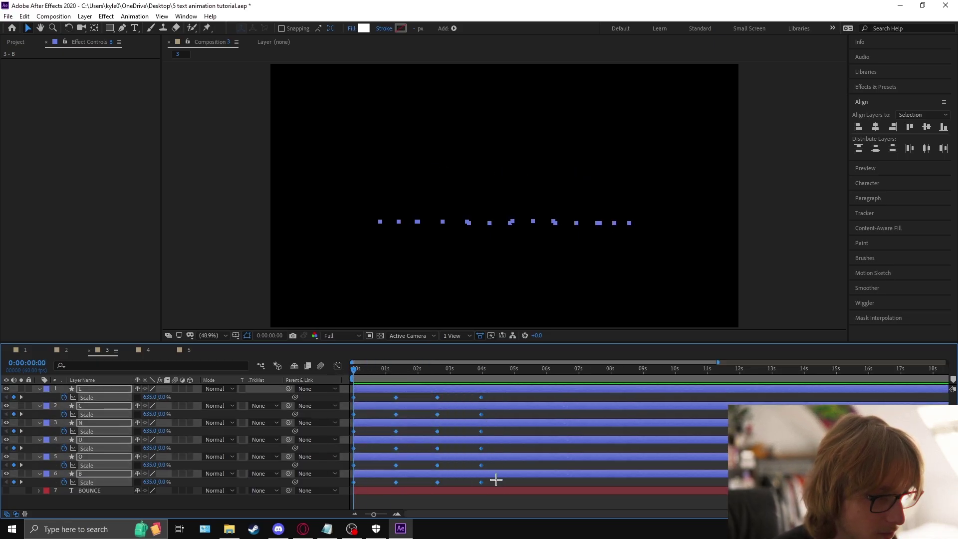
{"action": "left_click_drag", "start_coordinate": [482, 397], "coordinate": [412, 398]}
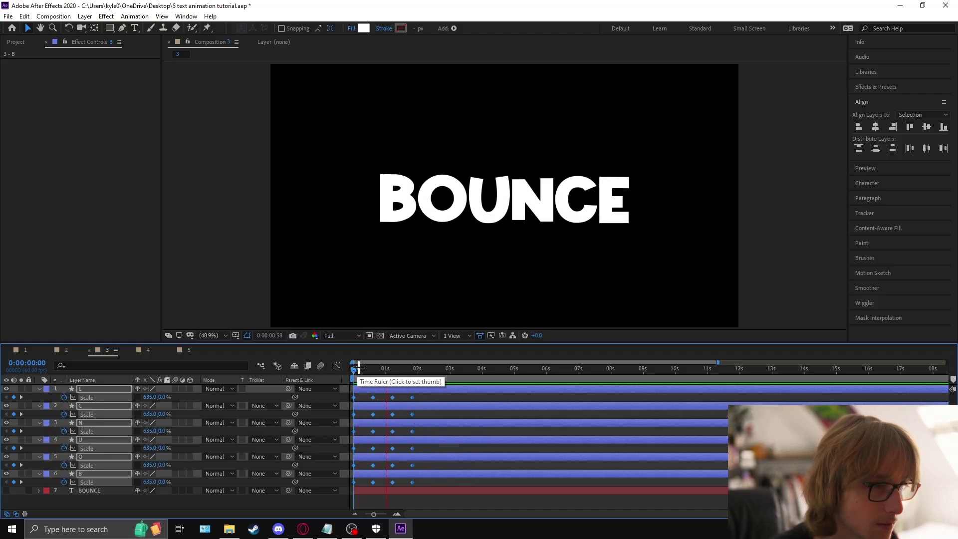
{"action": "key", "text": "space"}
{"action": "left_click_drag", "start_coordinate": [413, 399], "coordinate": [380, 401]}
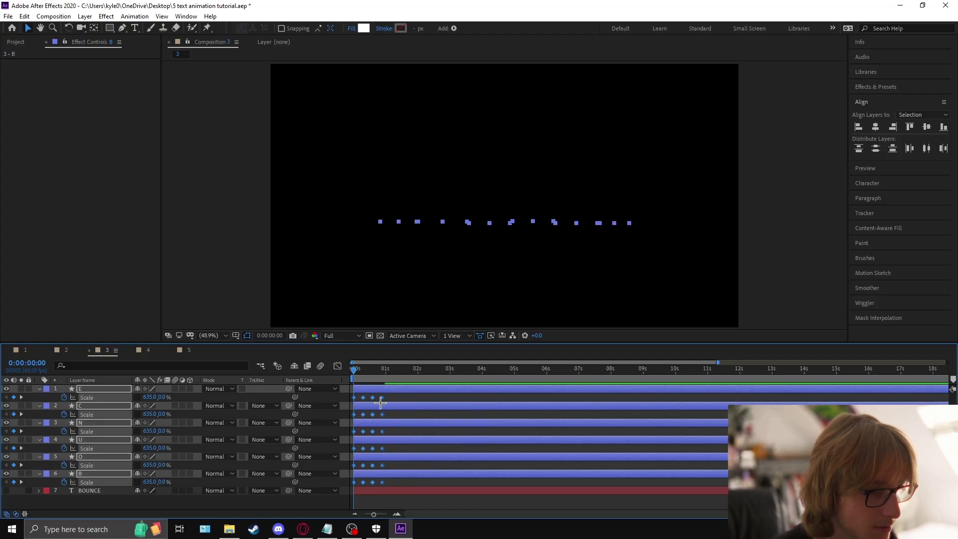
{"action": "key", "text": "space"}
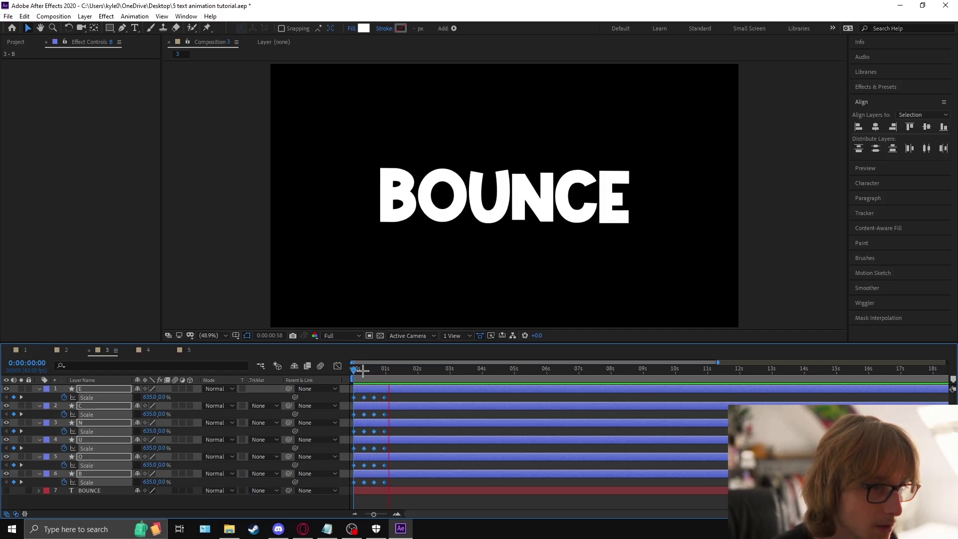
{"action": "key", "text": "space"}
Apply Easy Ease to all the scale keyframes of the letter layers
{"action": "key", "text": "equal"}
{"action": "key", "text": "equal"}
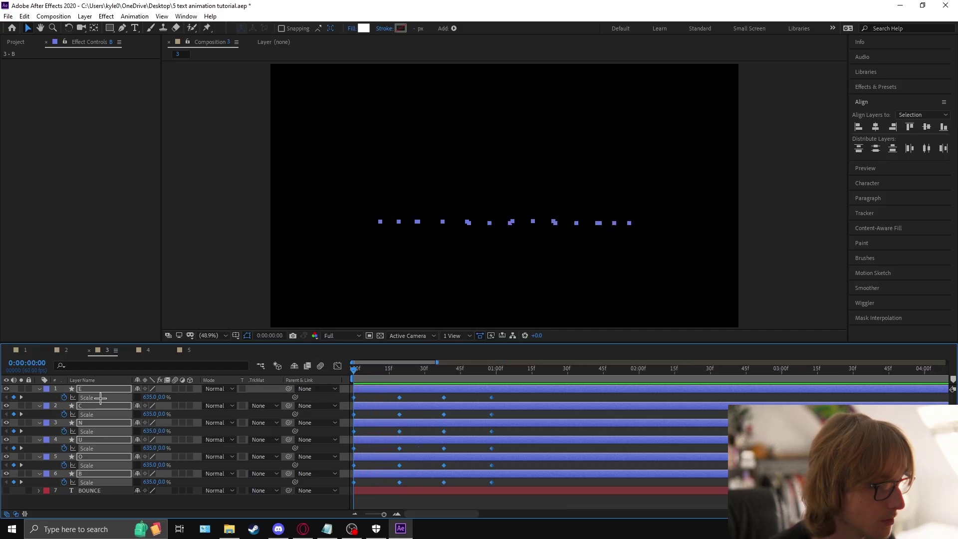
{"action": "right_click", "coordinate": [100, 398]}
{"action": "mouse_move", "coordinate": [165, 380]}
{"action": "left_click", "coordinate": [280, 413]}
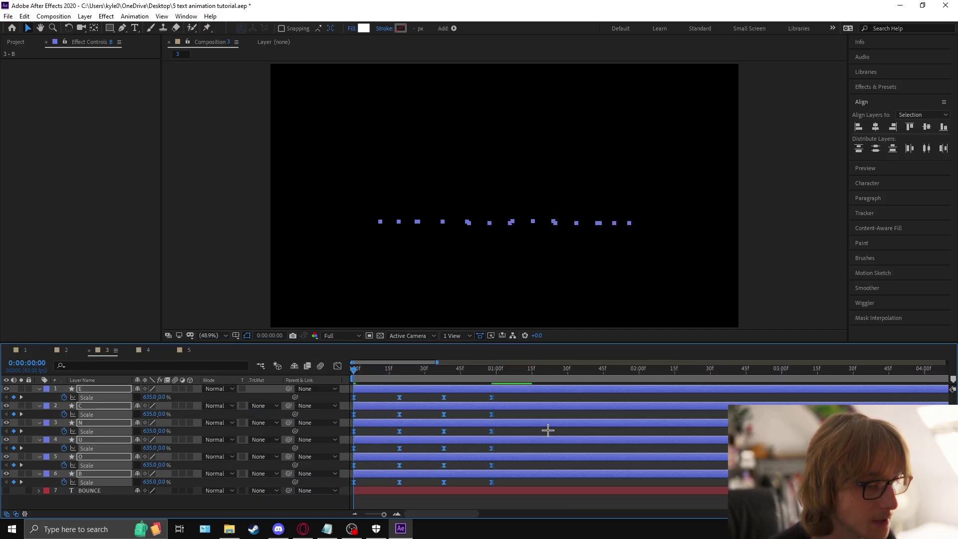
Reshape the scale speed curves in the Graph Editor so the first two moves peak early, preview the result and return to the keyframe view
{"action": "left_click", "coordinate": [338, 366]}
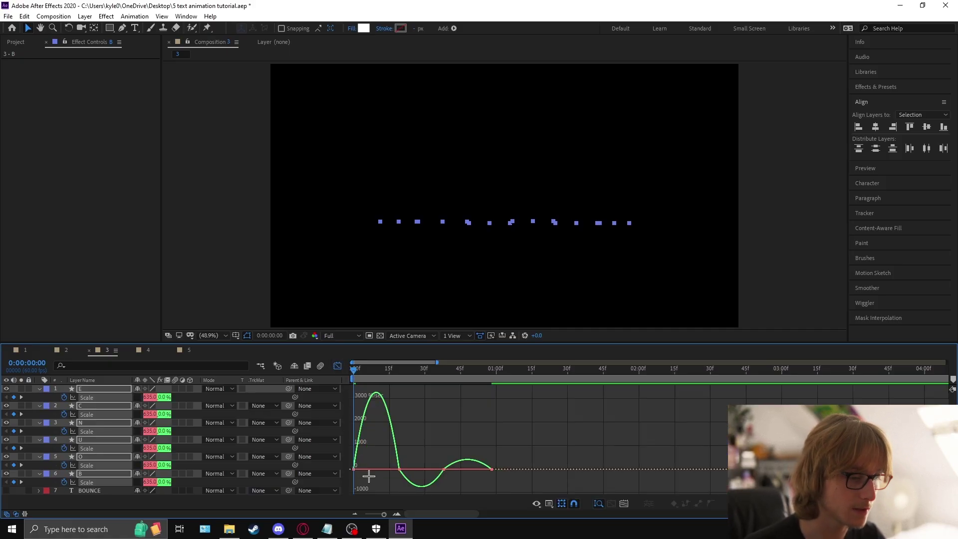
{"action": "left_click_drag", "start_coordinate": [409, 461], "coordinate": [345, 468]}
{"action": "left_click_drag", "start_coordinate": [451, 490], "coordinate": [358, 478]}
{"action": "key", "text": "space"}
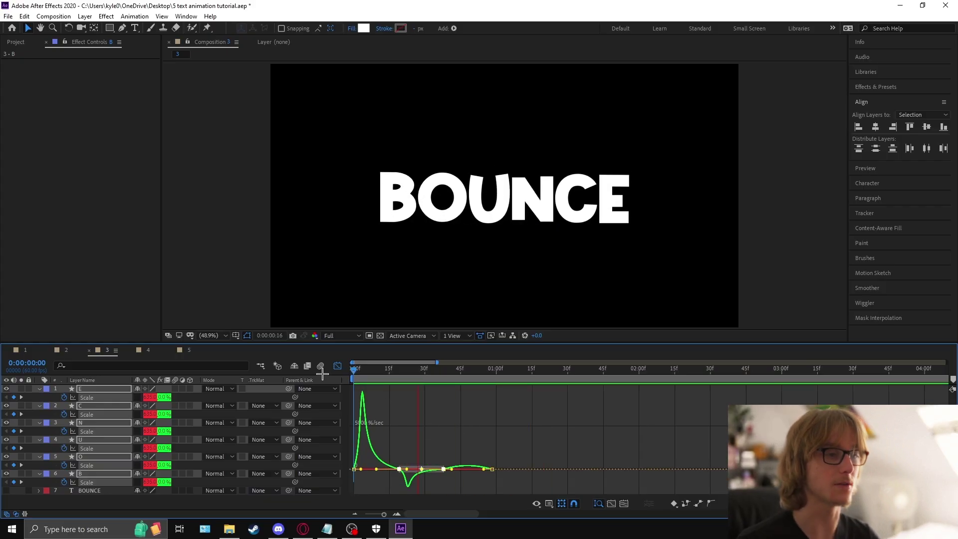
{"action": "key", "text": "space"}
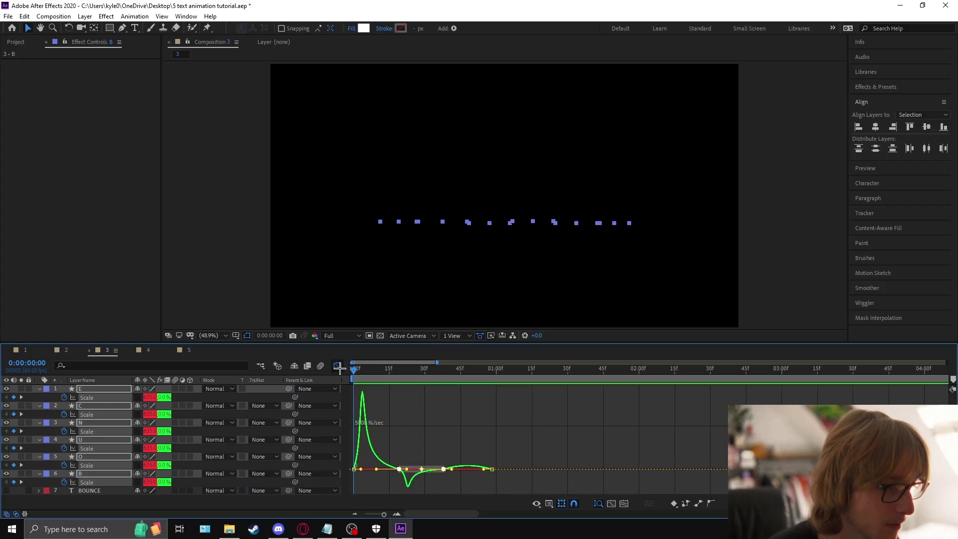
{"action": "left_click", "coordinate": [337, 367]}
Add rotation keyframes to all six letter layers at 0:00:00:00 and show their scale keyframes alongside
{"action": "left_click", "coordinate": [521, 482]}
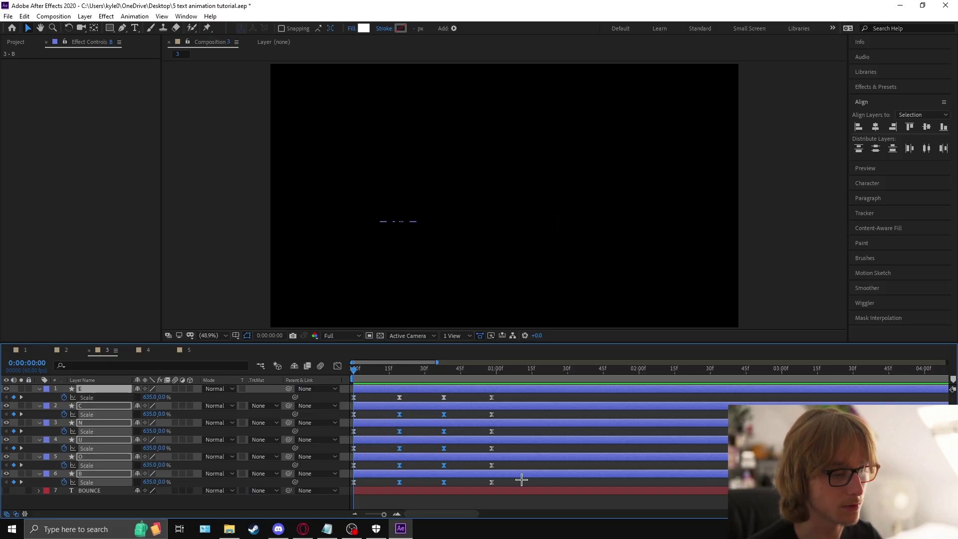
{"action": "left_click", "coordinate": [496, 394]}
{"action": "left_click", "coordinate": [620, 475], "text": "shift"}
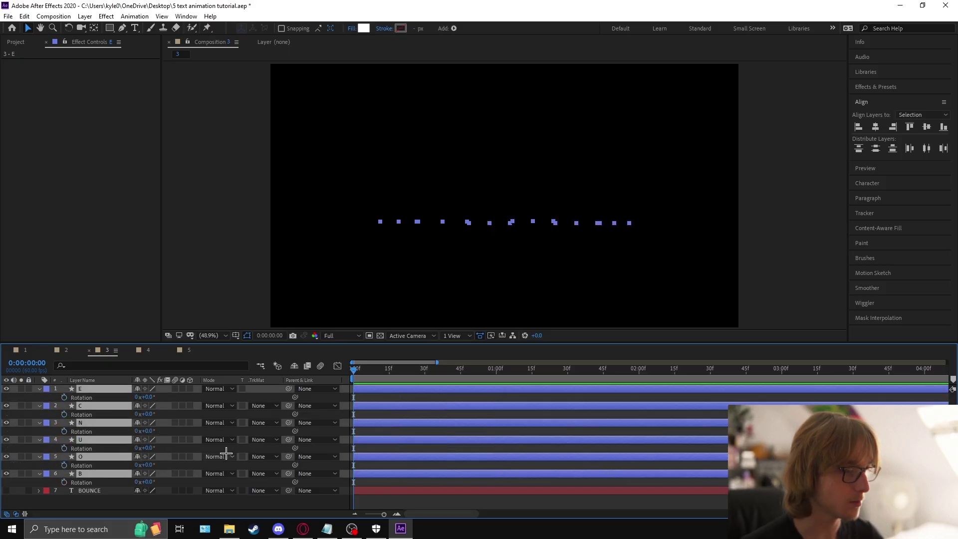
{"action": "key", "text": "r"}
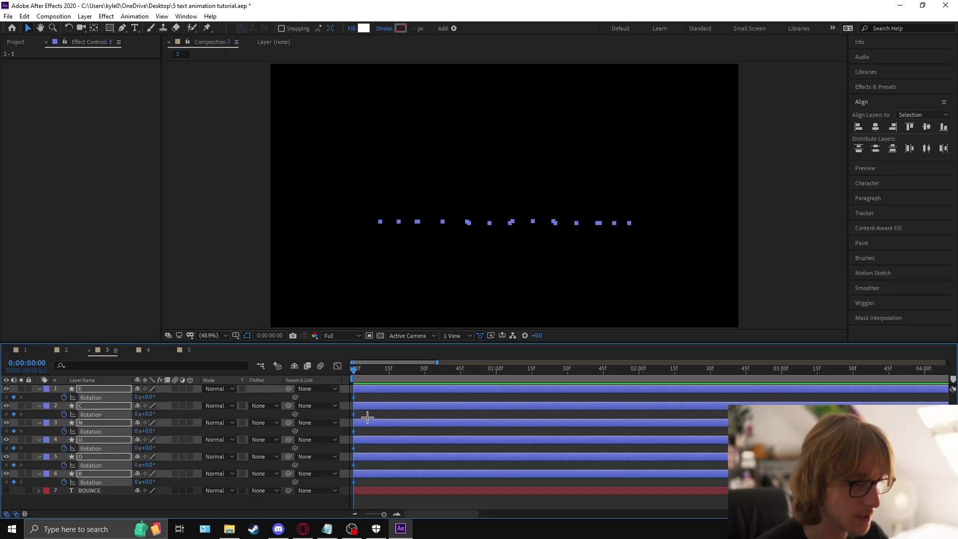
{"action": "key", "text": "shift+s"}
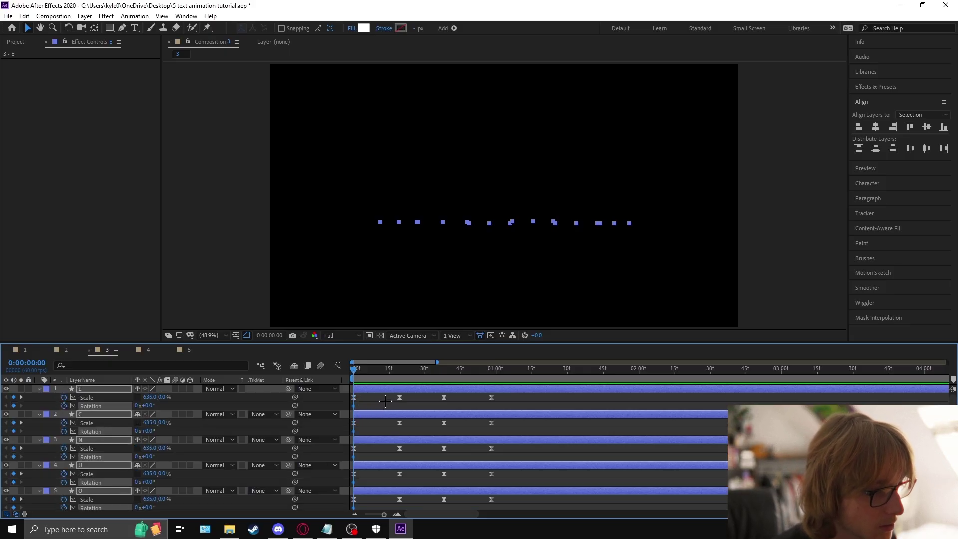
{"action": "left_click_drag", "start_coordinate": [361, 375], "coordinate": [394, 371]}
{"action": "left_click", "coordinate": [356, 402]}
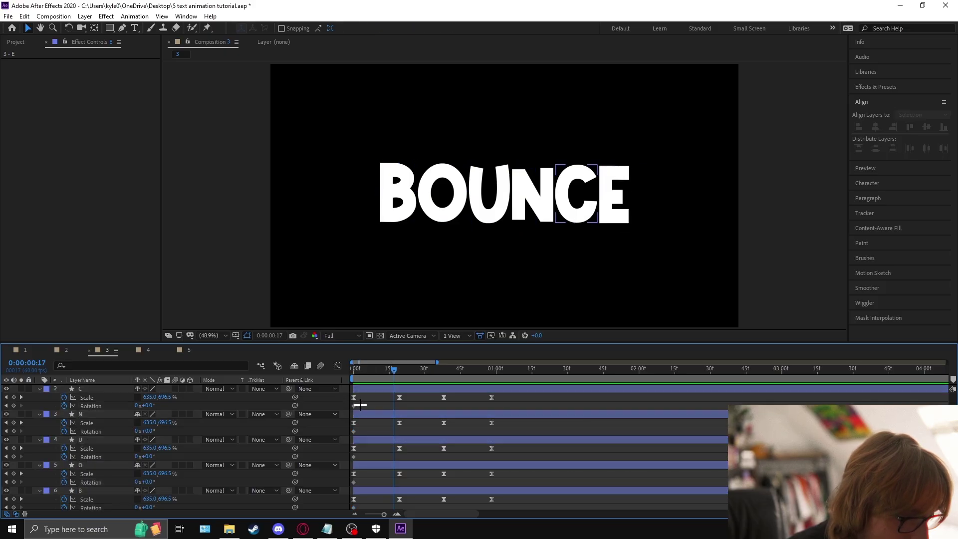
{"action": "mouse_move", "coordinate": [362, 405]}
{"action": "left_mouse_down"}
{"action": "mouse_move", "coordinate": [348, 406]}
{"action": "mouse_move", "coordinate": [359, 423]}
{"action": "mouse_move", "coordinate": [364, 410]}
{"action": "left_mouse_up"}
{"action": "key", "text": "ctrl+z"}
{"action": "key", "text": "Home"}
Move the letters' rotation keyframes to about frame 17, set the rotation to -7° at the start and preview the animation
{"action": "left_click", "coordinate": [64, 406]}
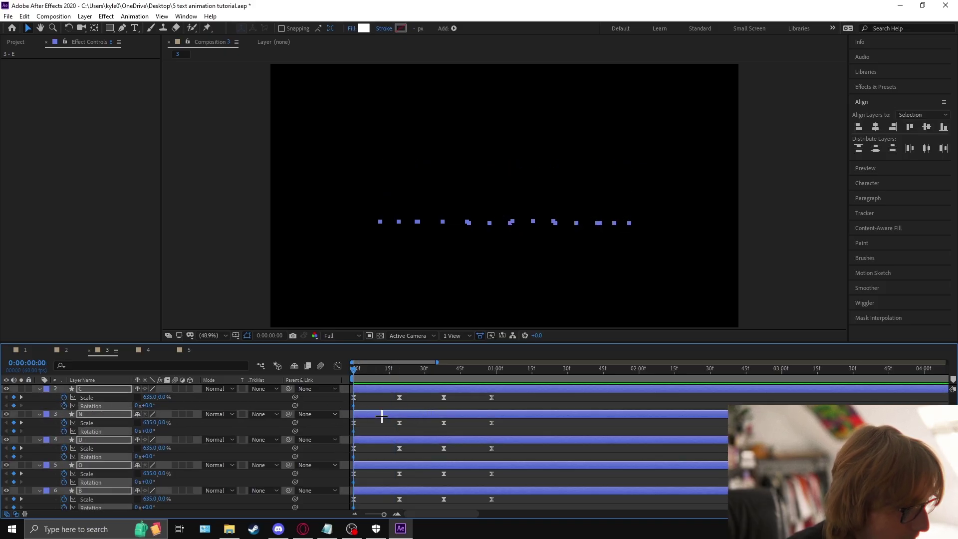
{"action": "left_click_drag", "start_coordinate": [354, 407], "coordinate": [392, 413]}
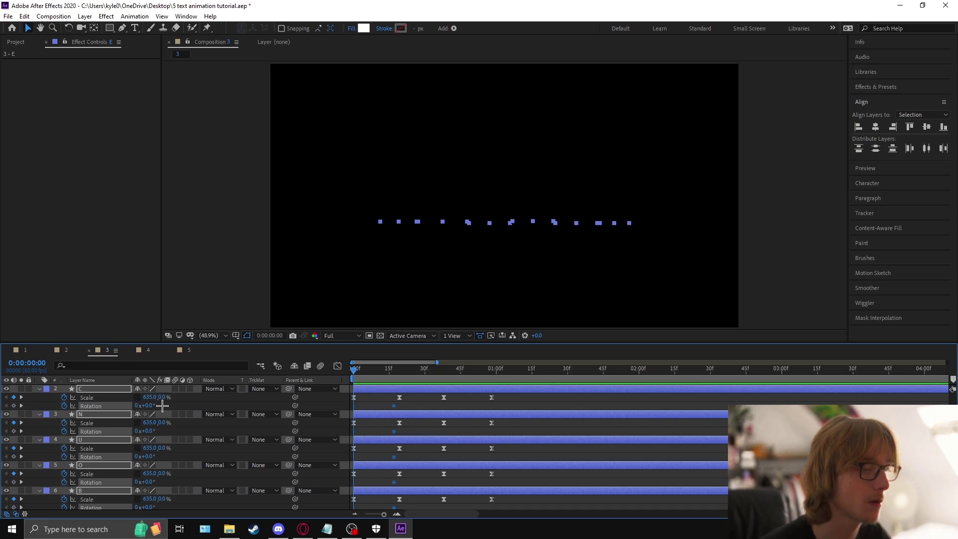
{"action": "left_click_drag", "start_coordinate": [150, 406], "coordinate": [149, 407]}
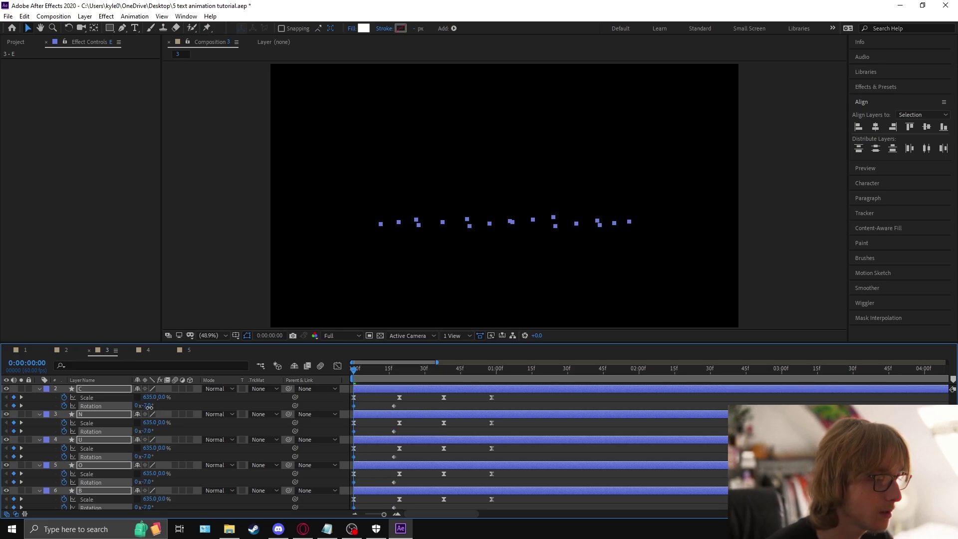
{"action": "key", "text": "space"}
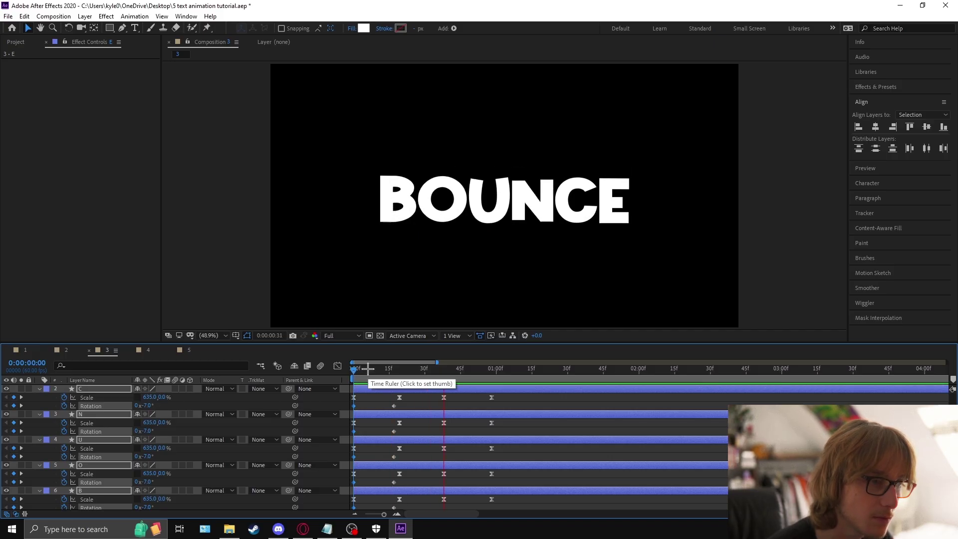
{"action": "key", "text": "space"}
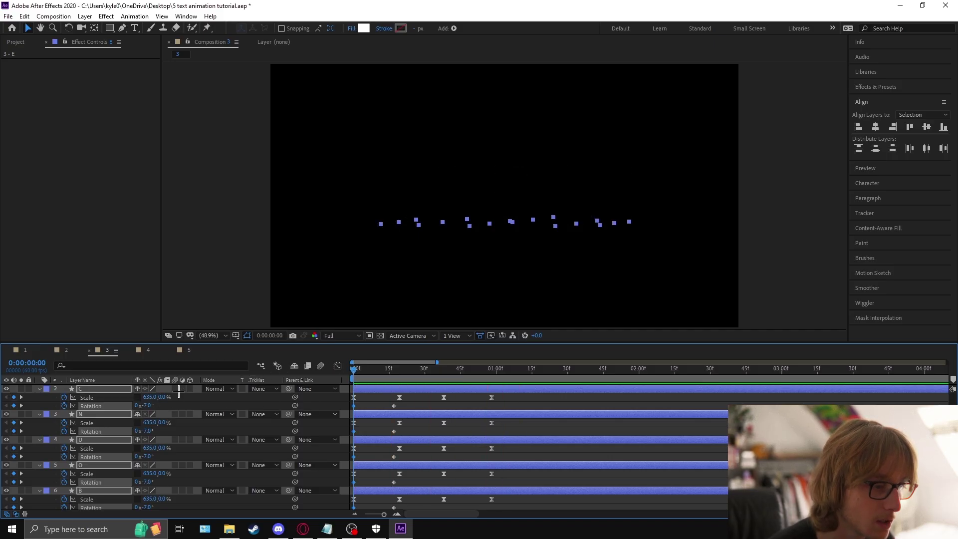
Apply Easy Ease to the rotation keyframes of all the letter layers
{"action": "left_click", "coordinate": [394, 406]}
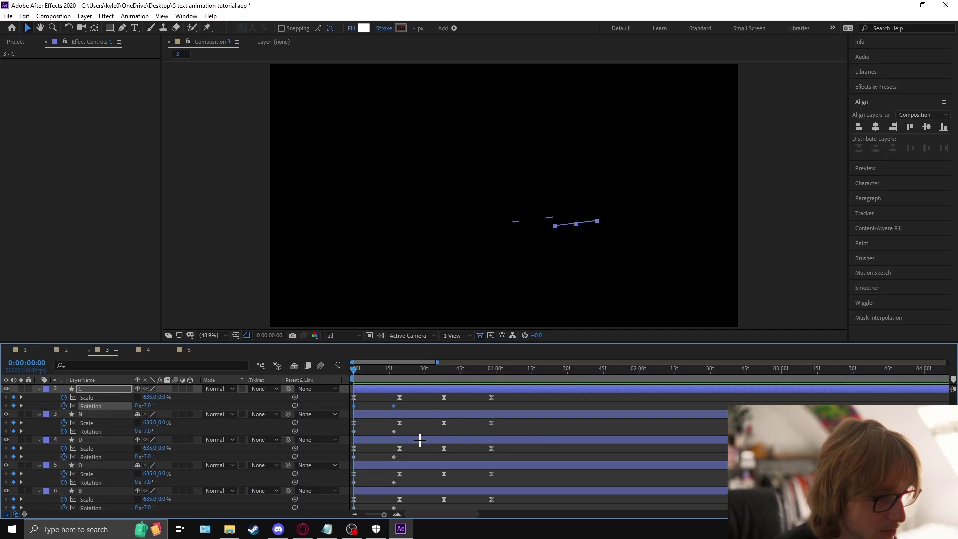
{"action": "left_click", "coordinate": [394, 431], "text": "shift"}
{"action": "left_click", "coordinate": [397, 457], "text": "shift"}
{"action": "left_click", "coordinate": [394, 482], "text": "shift"}
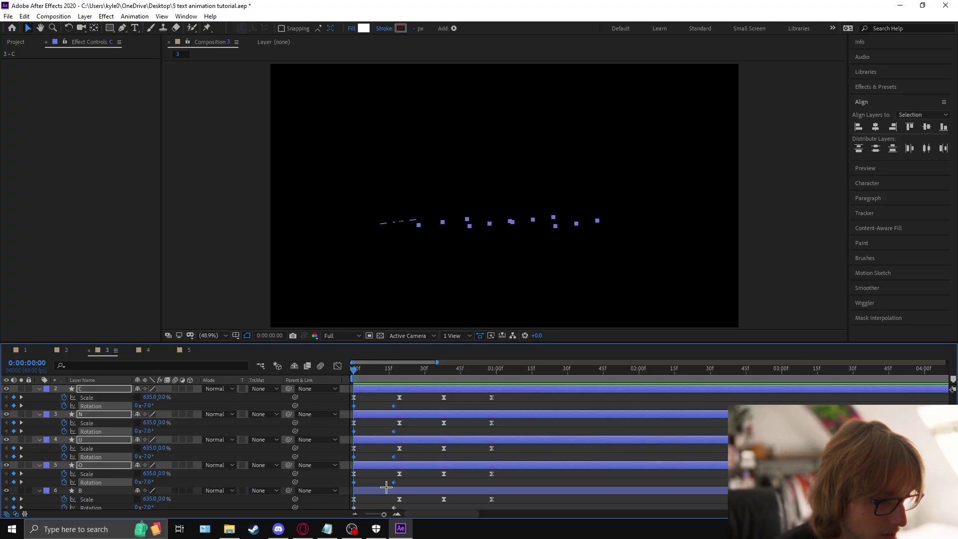
{"action": "scroll", "coordinate": [400, 484], "scroll_direction": "down", "scroll_amount": 1}
{"action": "left_click_drag", "start_coordinate": [412, 496], "coordinate": [345, 502]}
{"action": "right_click", "coordinate": [113, 498]}
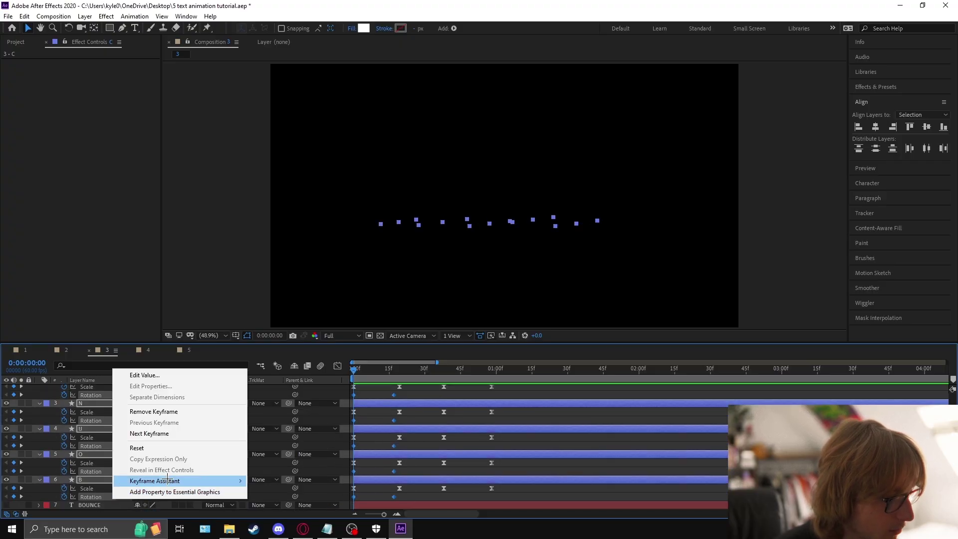
{"action": "mouse_move", "coordinate": [167, 481]}
{"action": "left_click", "coordinate": [295, 413]}
Reshape the letters' rotation speed curves in the Graph Editor and preview the animation
{"action": "key", "text": "shift+F3"}
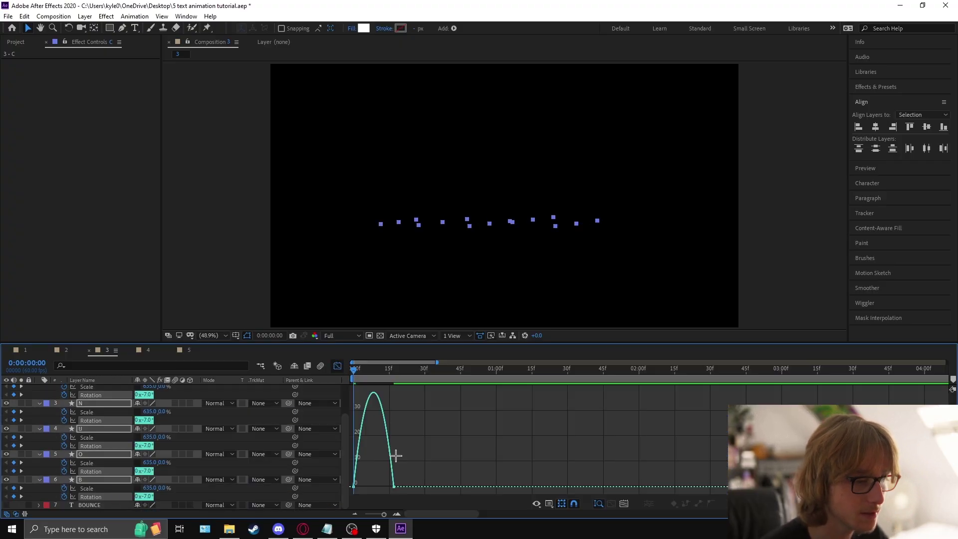
{"action": "left_click_drag", "start_coordinate": [413, 474], "coordinate": [325, 484]}
{"action": "key", "text": "space"}
{"action": "key", "text": "space"}
{"action": "key", "text": "space"}
{"action": "key", "text": "shift+F3"}
Collapse the letter layers and stagger O, U, N, C and E so each starts about 5 frames after the previous letter
{"action": "key", "text": "u"}
{"action": "left_click", "coordinate": [85, 430]}
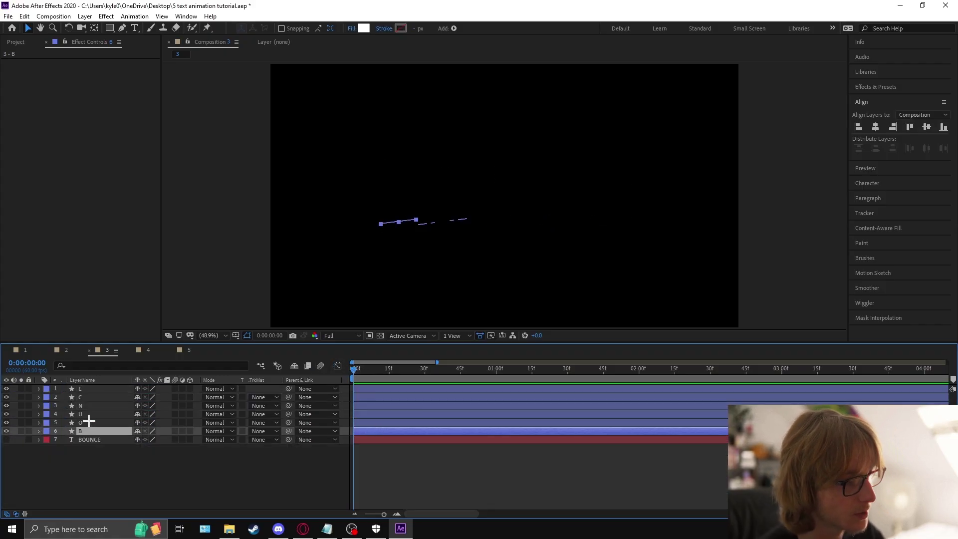
{"action": "left_click", "coordinate": [88, 424]}
{"action": "left_click", "coordinate": [86, 388], "text": "shift"}
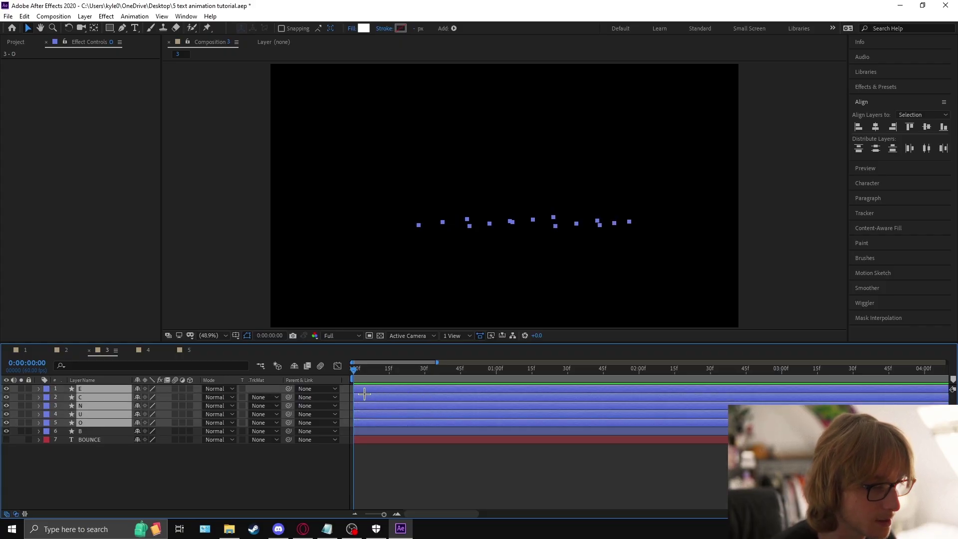
{"action": "left_click_drag", "start_coordinate": [365, 389], "coordinate": [430, 388]}
{"action": "left_click", "coordinate": [372, 423], "text": "ctrl"}
{"action": "left_click", "coordinate": [386, 414], "text": "ctrl"}
{"action": "left_click", "coordinate": [400, 406], "text": "ctrl"}
{"action": "left_click", "coordinate": [414, 398], "text": "ctrl"}
Preview the staggered BOUNCE animation and save the project
{"action": "key", "text": "space"}
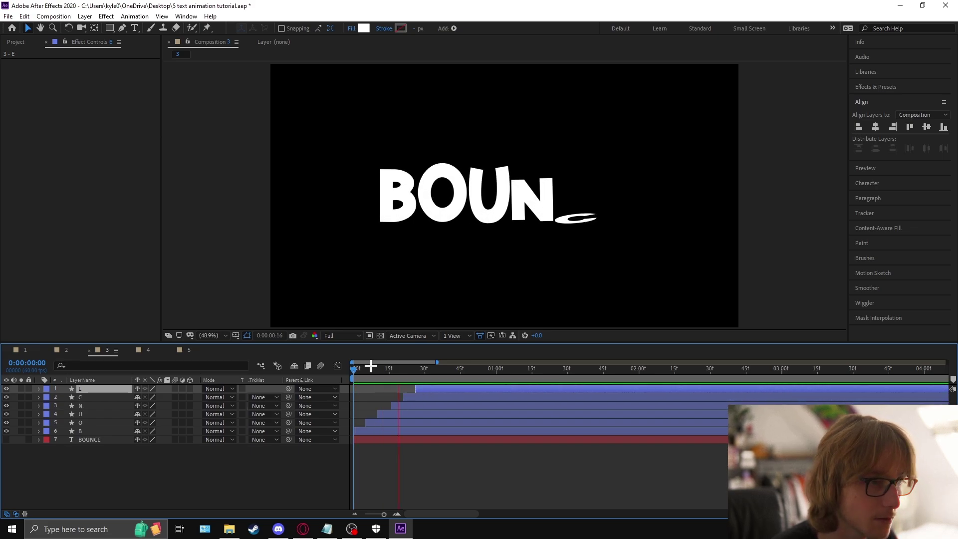
{"action": "key", "text": "space"}
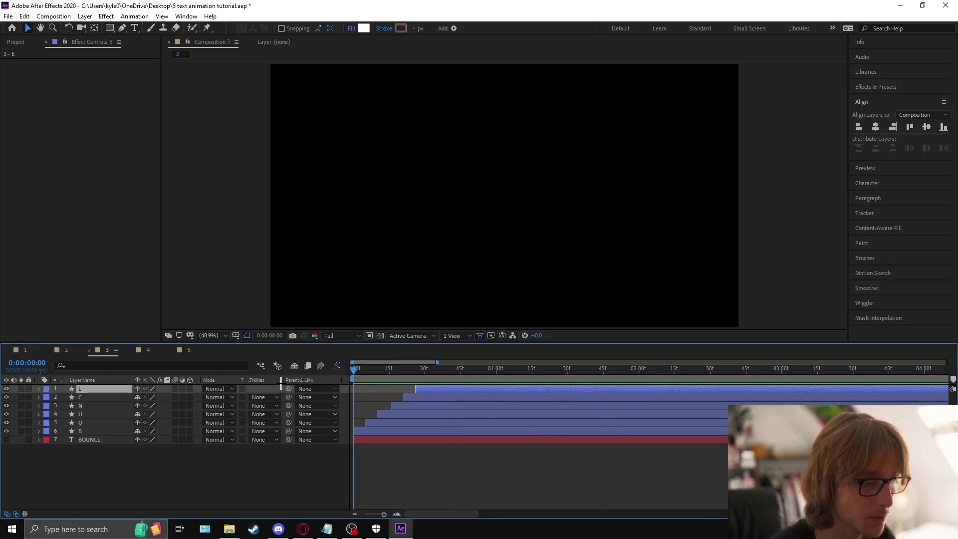
{"action": "key", "text": "ctrl+s"}
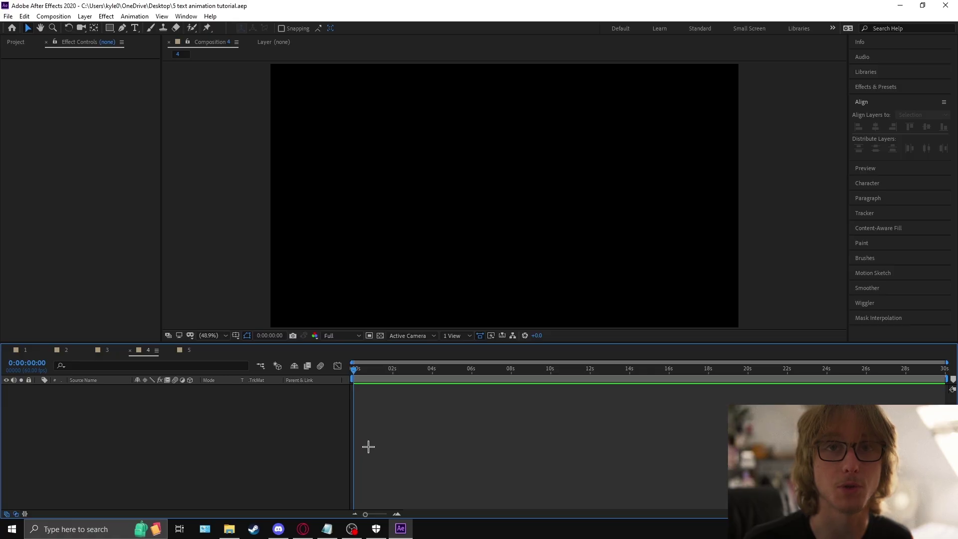
Create a text layer in composition 4 reading "FIRE REVEAL"
{"action": "key", "text": "ctrl+alt+shift+t"}
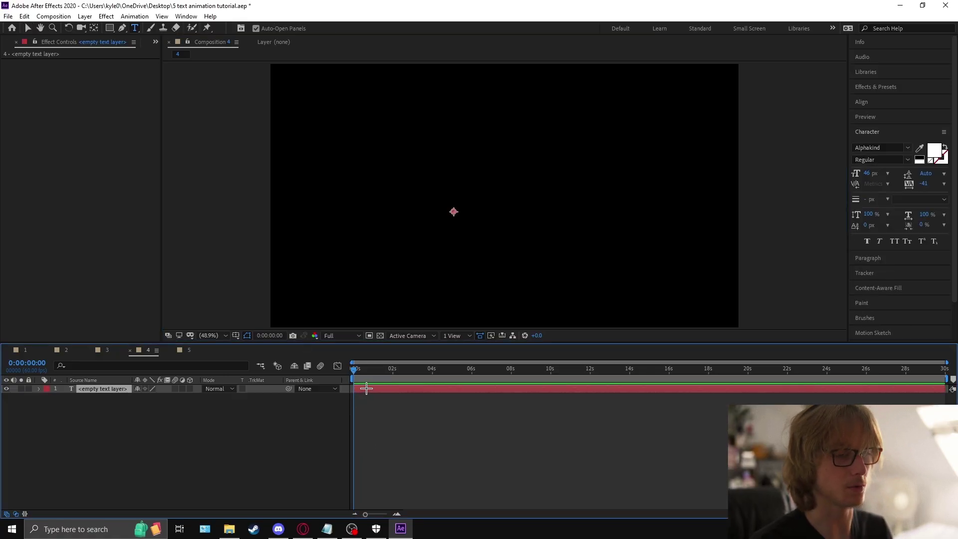
{"action": "type", "text": "FIRE"}
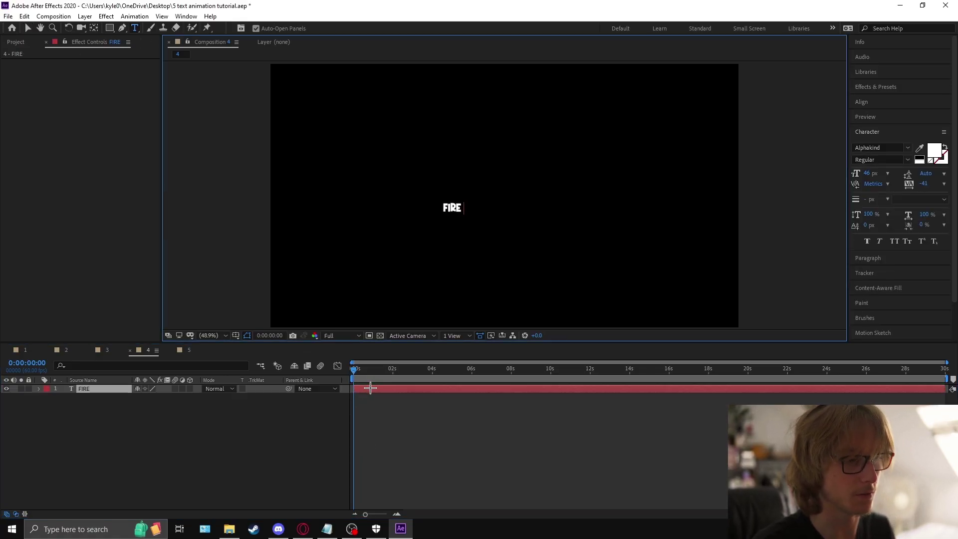
{"action": "key", "text": "BackSpace"}
{"action": "key", "text": "BackSpace"}
{"action": "key", "text": "BackSpace"}
{"action": "key", "text": "BackSpace"}
{"action": "type", "text": "FI"}
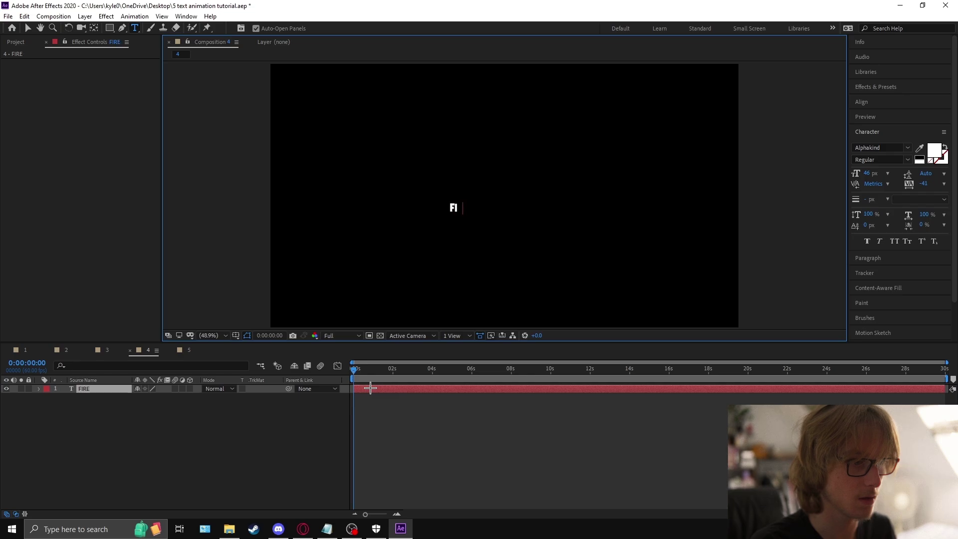
{"action": "type", "text": "RE REVEAL"}
{"action": "left_click", "coordinate": [371, 389]}
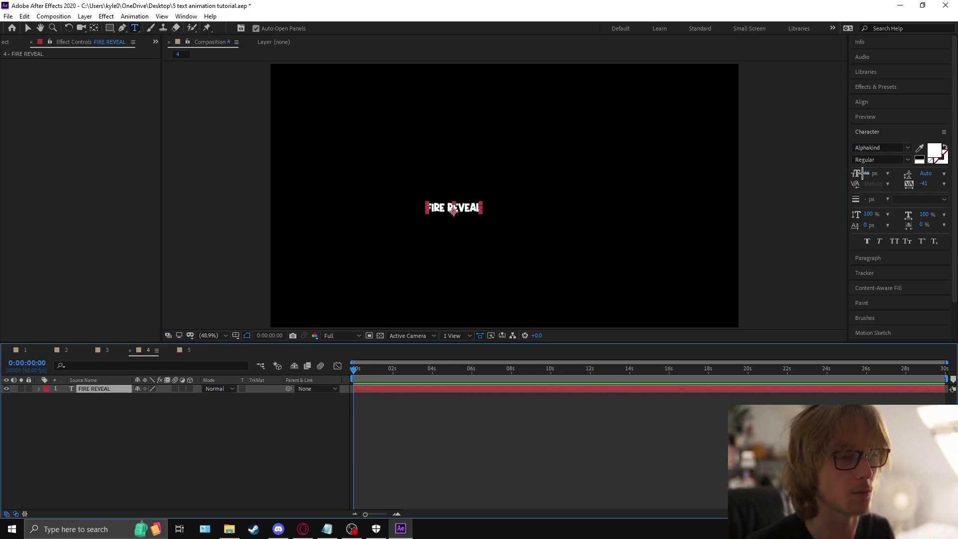
Set the FIRE REVEAL text's font to Dirty Headline
{"action": "left_click", "coordinate": [885, 148]}
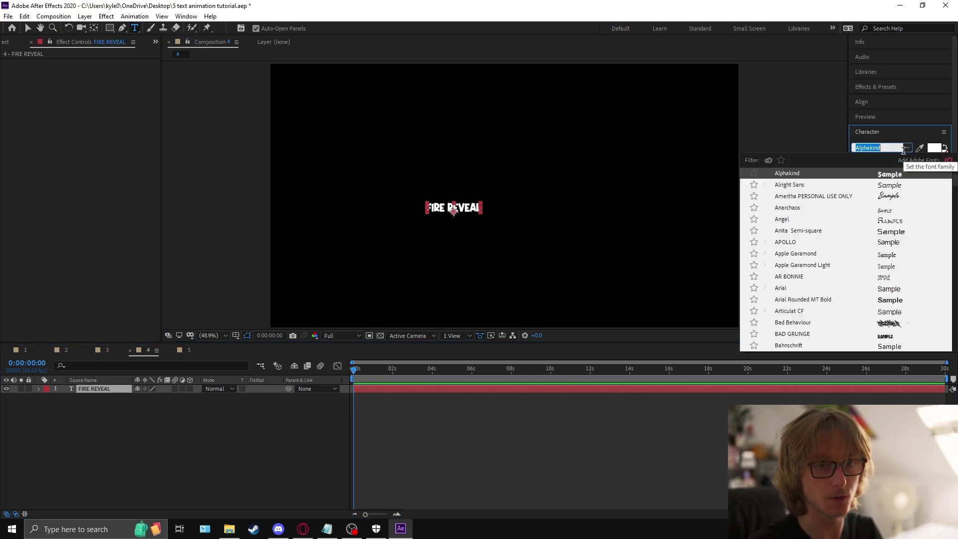
{"action": "type", "text": "headline"}
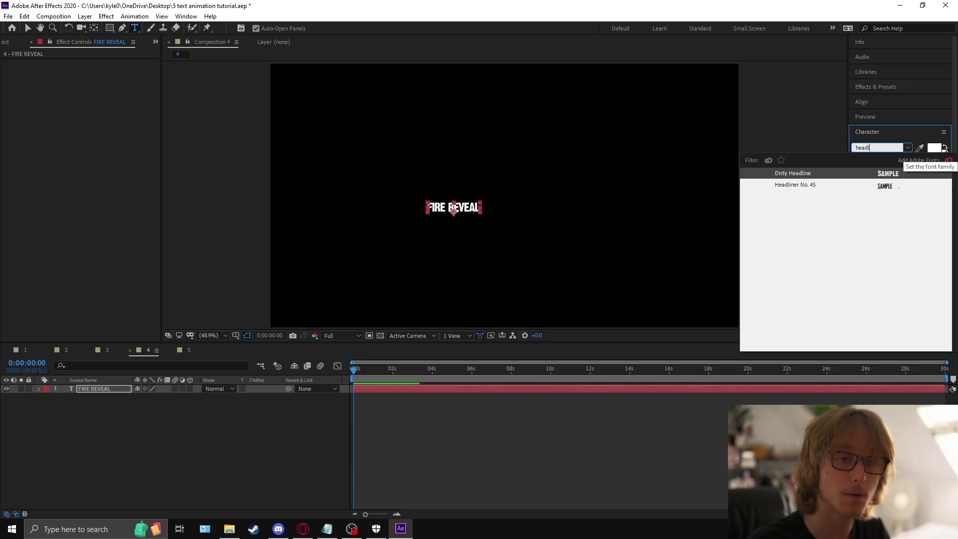
{"action": "left_click", "coordinate": [894, 173]}
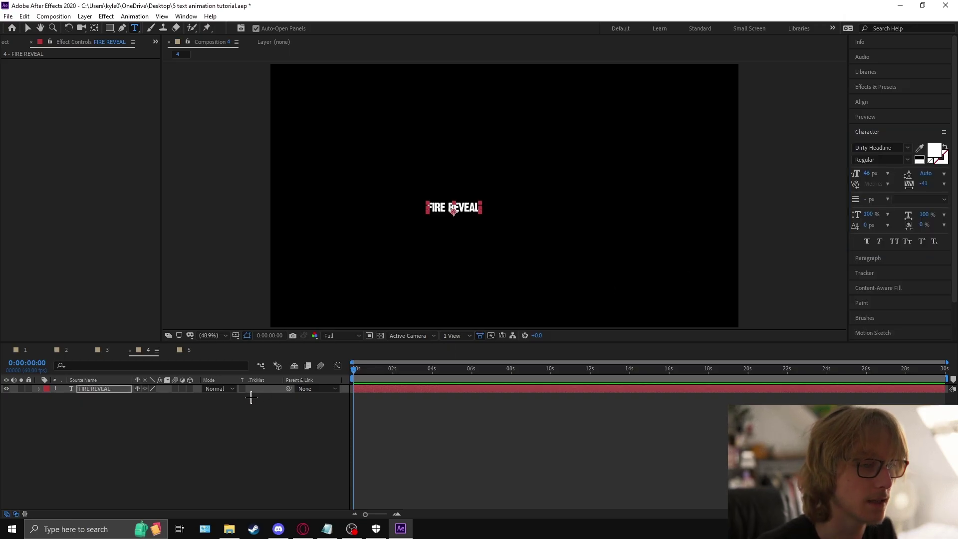
Center the text layer's anchor point in its content and align the layer to the composition's horizontal and vertical center
{"action": "right_click", "coordinate": [114, 393]}
{"action": "mouse_move", "coordinate": [165, 163]}
{"action": "left_click", "coordinate": [325, 279]}
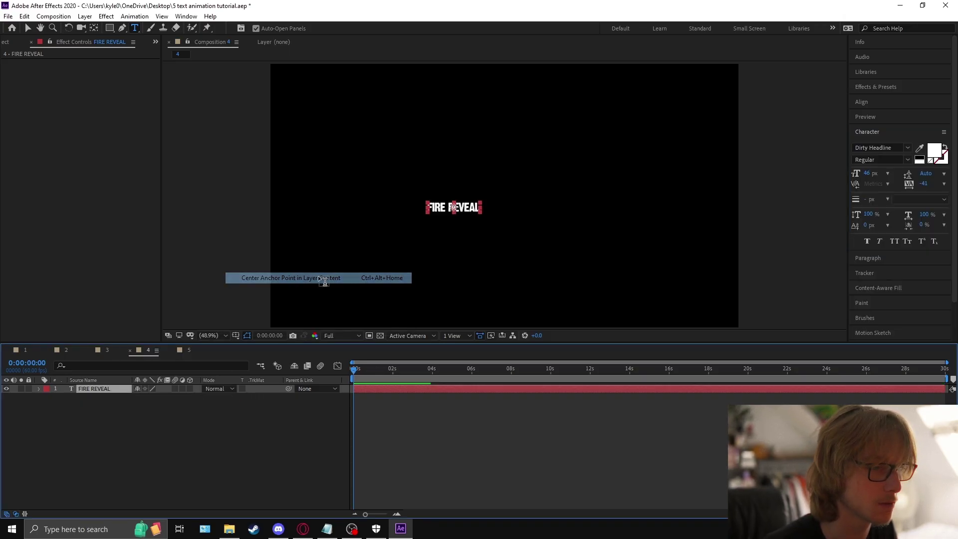
{"action": "left_click", "coordinate": [868, 102]}
{"action": "left_click", "coordinate": [875, 127]}
{"action": "left_click", "coordinate": [926, 127]}
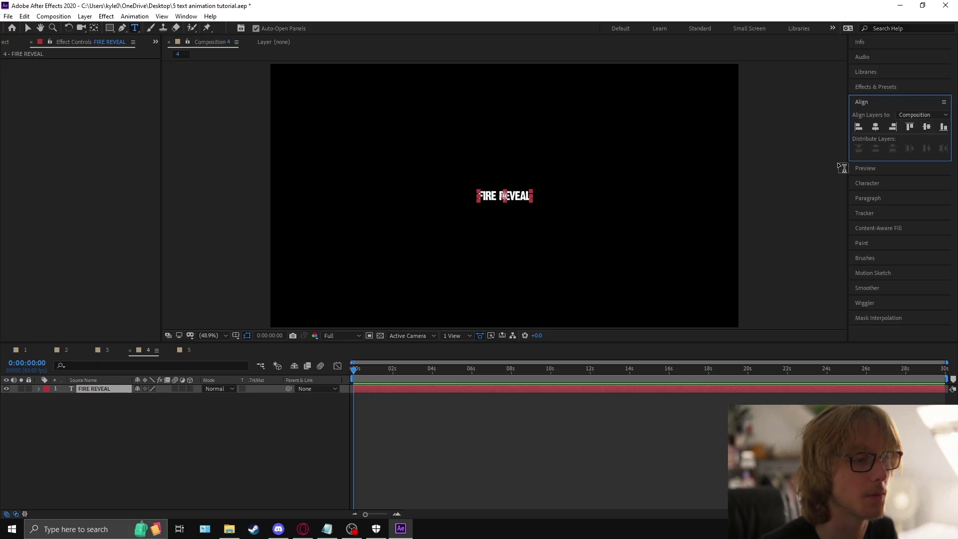
Switch to the Selection tool and set the text's paragraph alignment to centered
{"action": "left_click", "coordinate": [32, 28]}
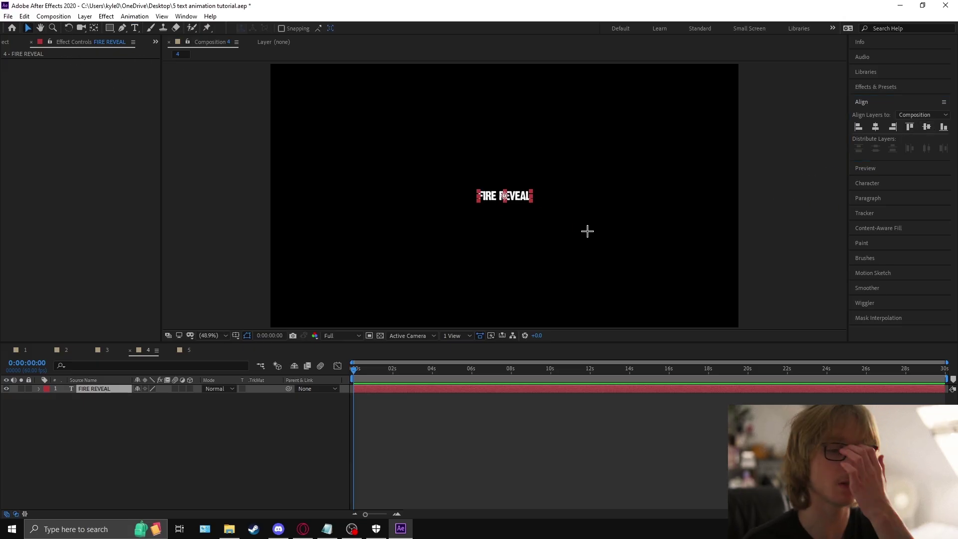
{"action": "left_click", "coordinate": [869, 198]}
{"action": "left_click", "coordinate": [870, 161]}
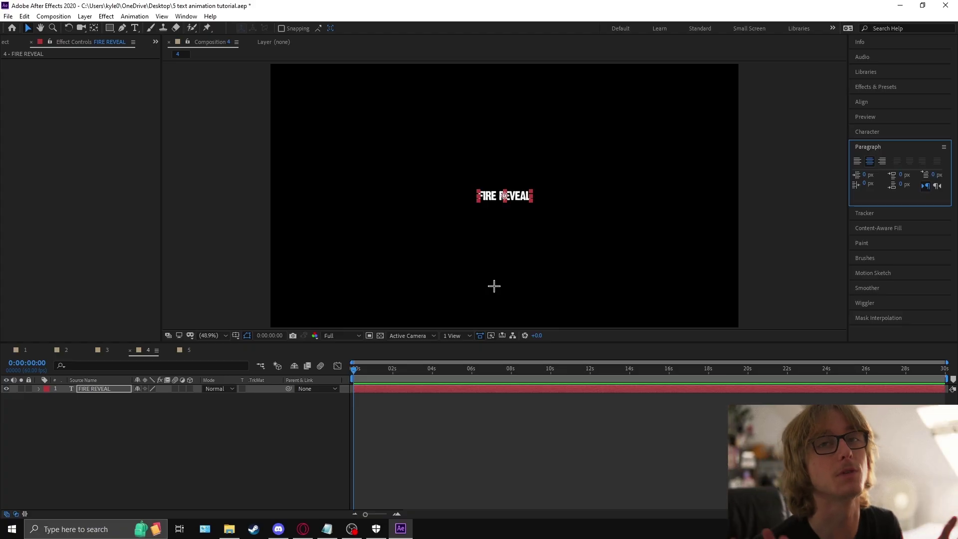
{"action": "left_click", "coordinate": [904, 92]}
{"action": "left_click", "coordinate": [893, 91]}
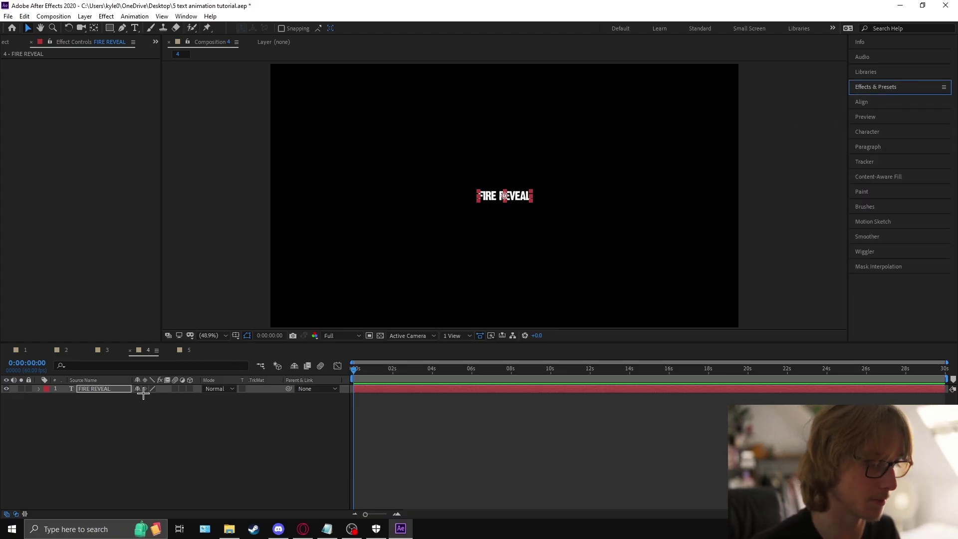
Scale the FIRE REVEAL layer up to 323%
{"action": "left_click", "coordinate": [98, 389]}
{"action": "key", "text": "s"}
{"action": "left_click_drag", "start_coordinate": [150, 397], "coordinate": [259, 396]}
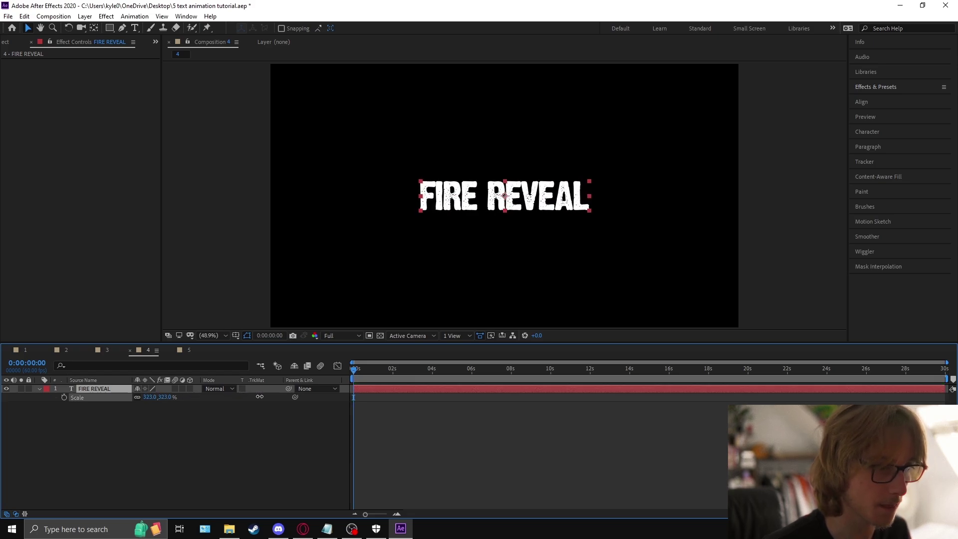
{"action": "key", "text": "s"}
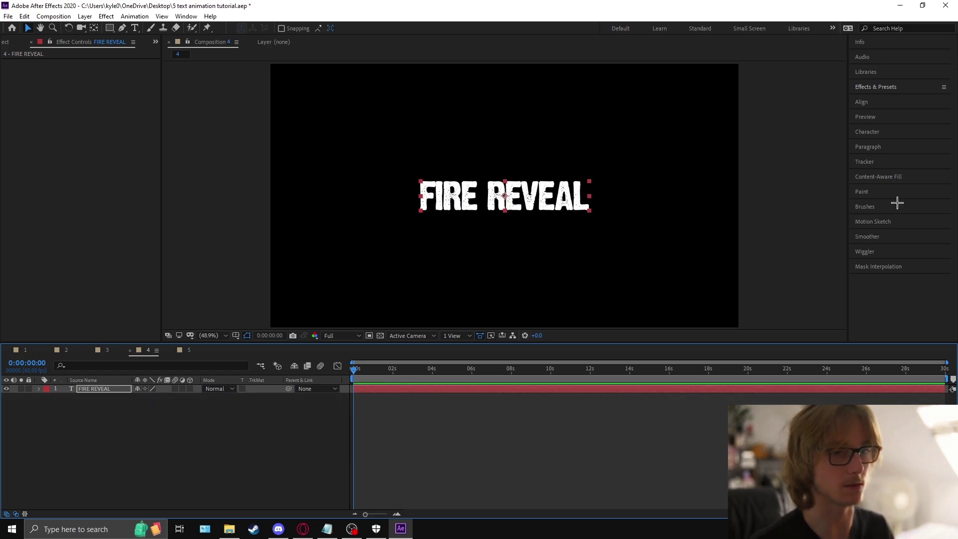
Change the FIRE REVEAL text's fill color to orange
{"action": "left_click", "coordinate": [882, 133]}
{"action": "left_click", "coordinate": [934, 150]}
{"action": "left_click_drag", "start_coordinate": [447, 372], "coordinate": [471, 288]}
{"action": "left_click_drag", "start_coordinate": [453, 419], "coordinate": [480, 289]}
{"action": "key", "text": "Return"}
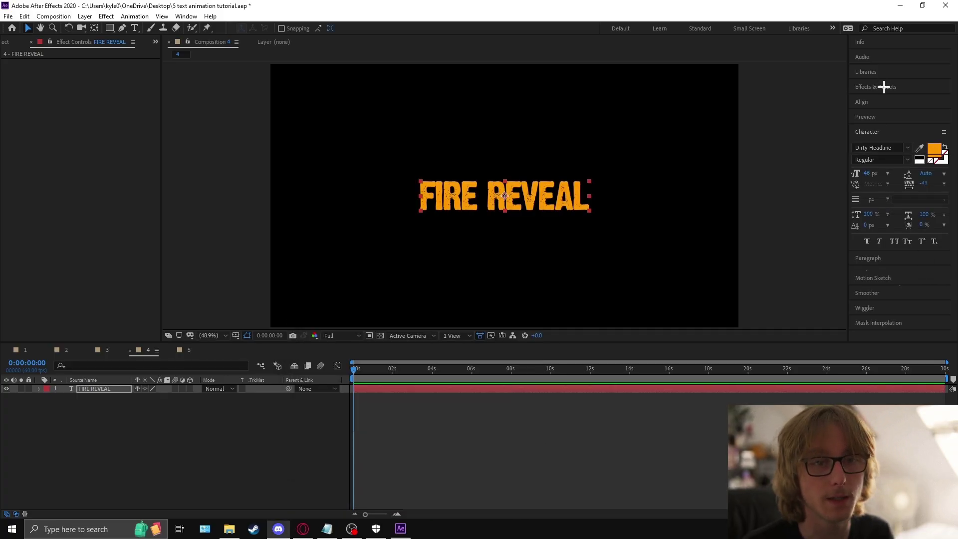
Search the effects for "simple choker" and apply Simple Choker to the FIRE REVEAL layer
{"action": "left_click", "coordinate": [884, 87]}
{"action": "left_click_drag", "start_coordinate": [909, 100], "coordinate": [851, 99]}
{"action": "type", "text": "sim"}
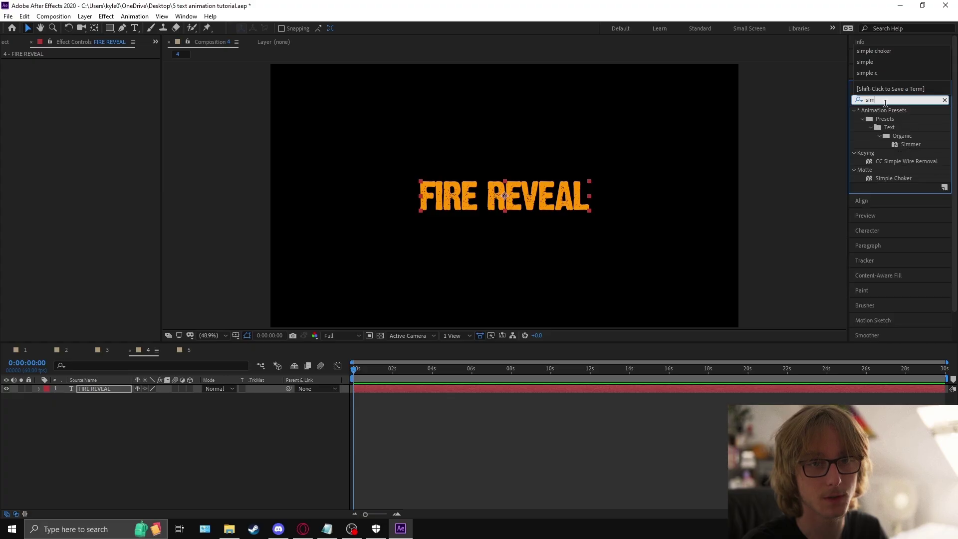
{"action": "type", "text": "ple choker"}
{"action": "left_click_drag", "start_coordinate": [863, 130], "coordinate": [85, 389]}
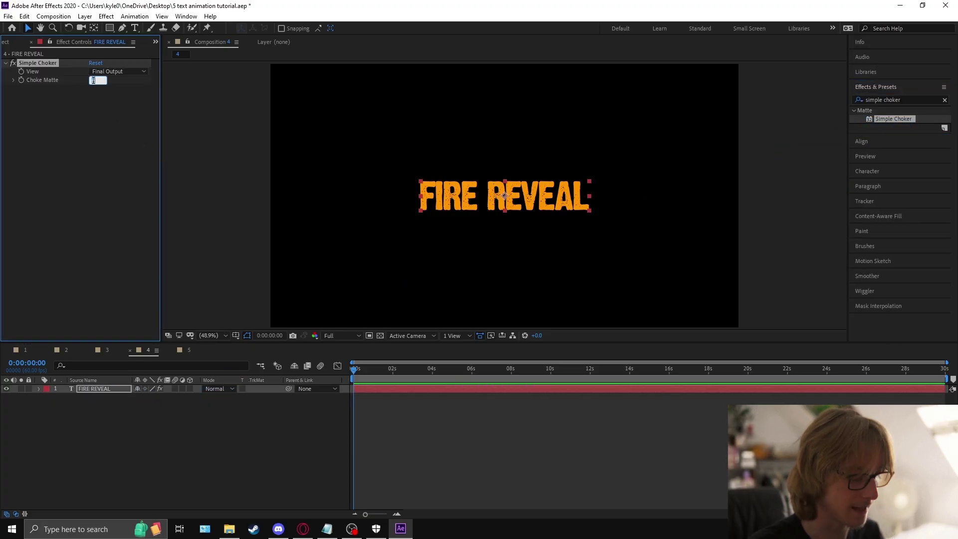
Keyframe Simple Choker's Choke Matte at 82 at 0:00:00:00 and 0 at 0:00:01:54
{"action": "key", "text": "Return"}
{"action": "left_click", "coordinate": [22, 80]}
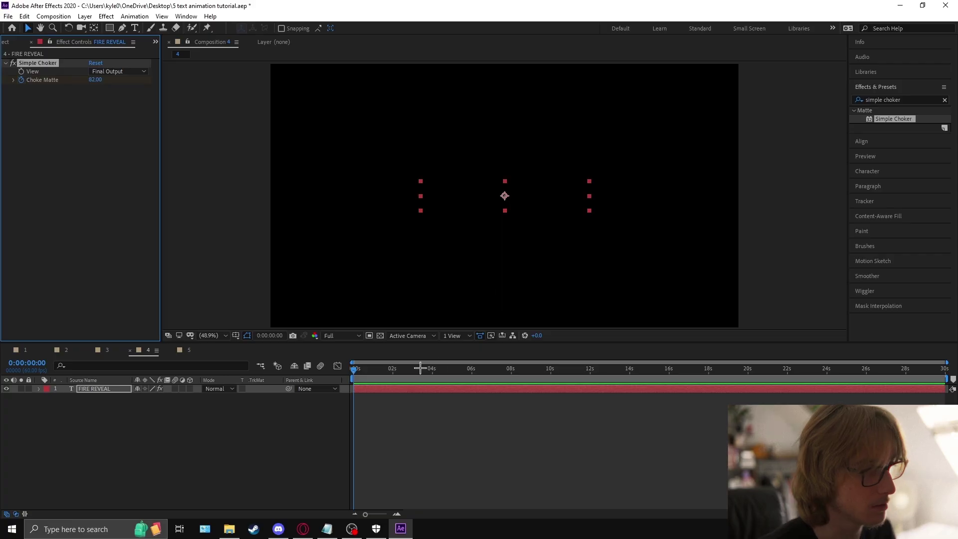
{"action": "key", "text": "u"}
{"action": "left_click_drag", "start_coordinate": [375, 368], "coordinate": [391, 368]}
{"action": "type", "text": "0"}
{"action": "key", "text": "Return"}
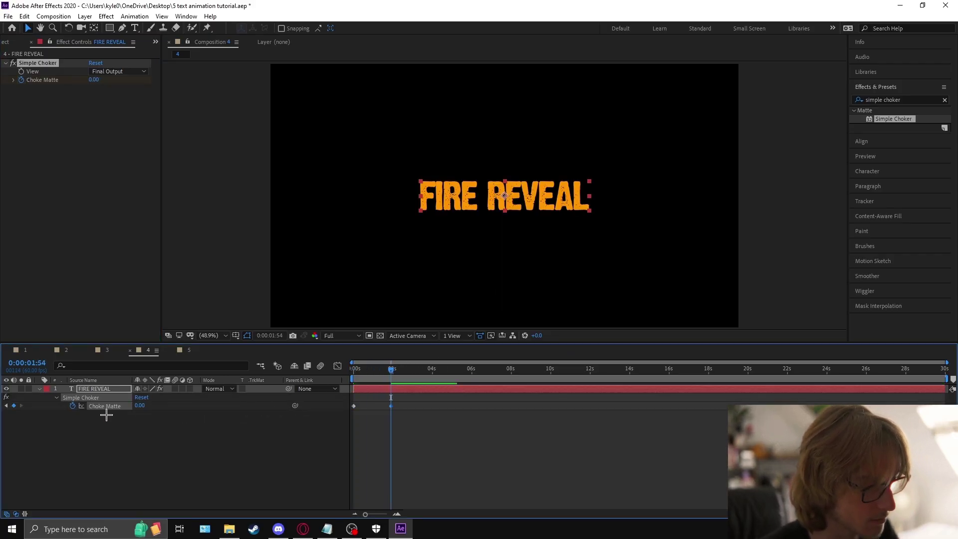
Apply Easy Ease to the Choke Matte keyframes, reshape their speed curve in the Graph Editor and preview the reveal
{"action": "right_click", "coordinate": [103, 406]}
{"action": "mouse_move", "coordinate": [198, 390]}
{"action": "left_click", "coordinate": [279, 423]}
{"action": "left_click", "coordinate": [336, 367]}
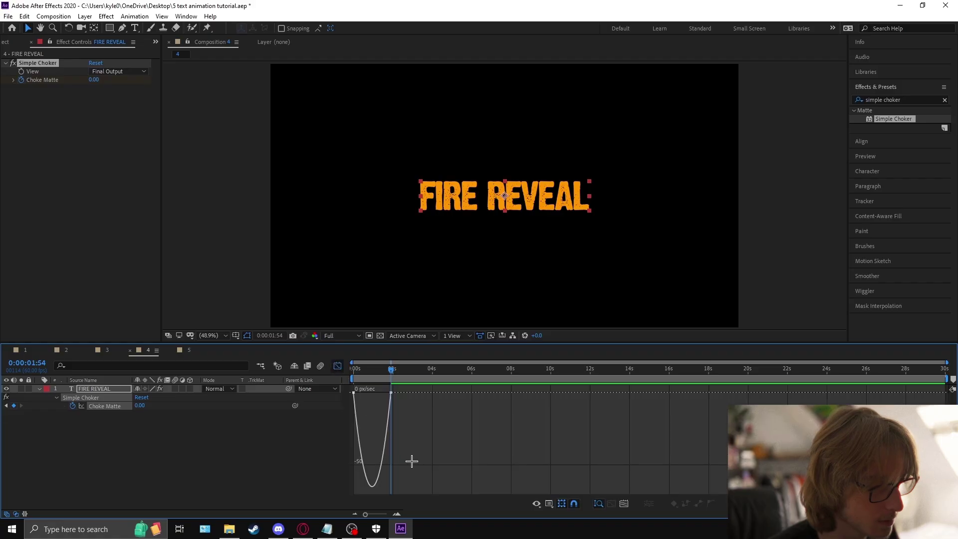
{"action": "left_click_drag", "start_coordinate": [344, 392], "coordinate": [307, 372]}
{"action": "left_click", "coordinate": [337, 366]}
{"action": "key", "text": "space"}
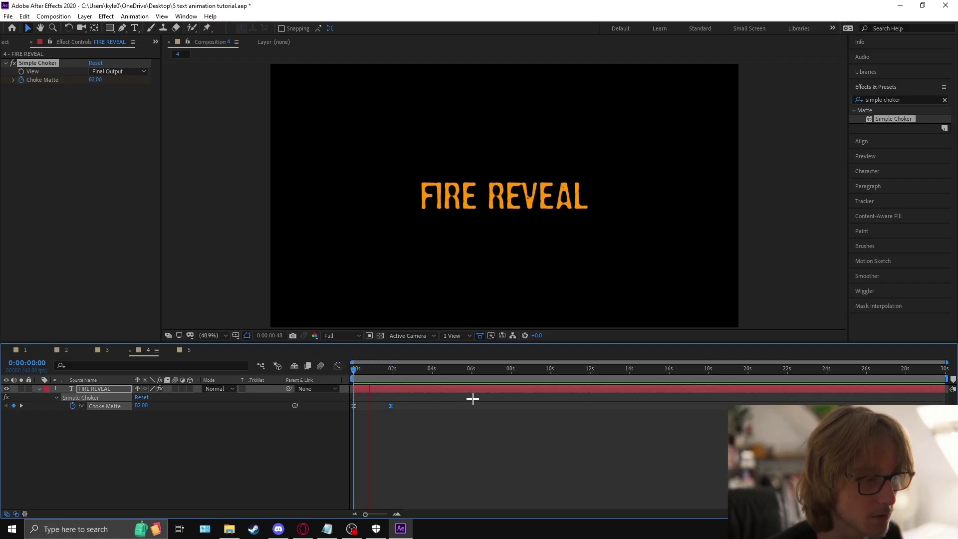
{"action": "key", "text": "space"}
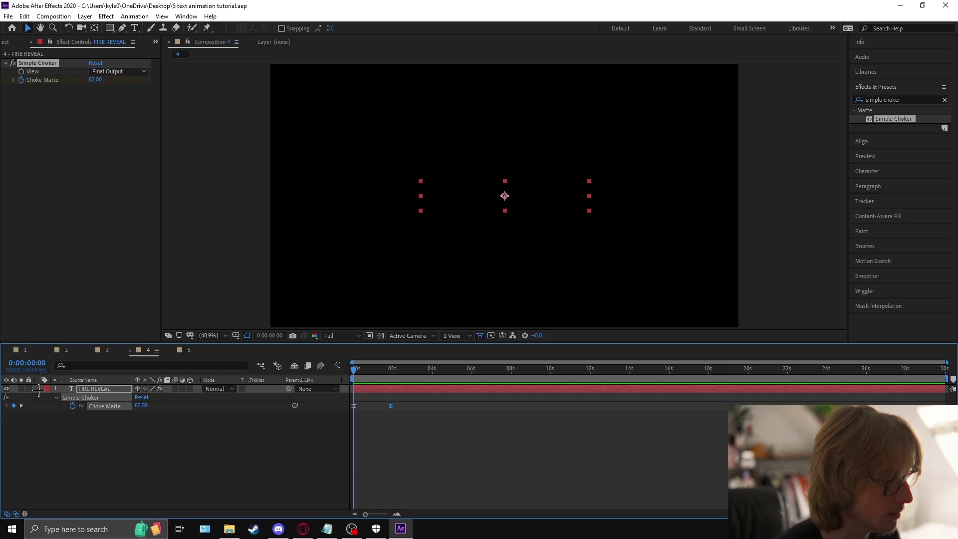
Add a Tracking animator to the FIRE REVEAL text and return the playhead to 0:00:00:00
{"action": "left_click", "coordinate": [40, 389]}
{"action": "left_click", "coordinate": [40, 389]}
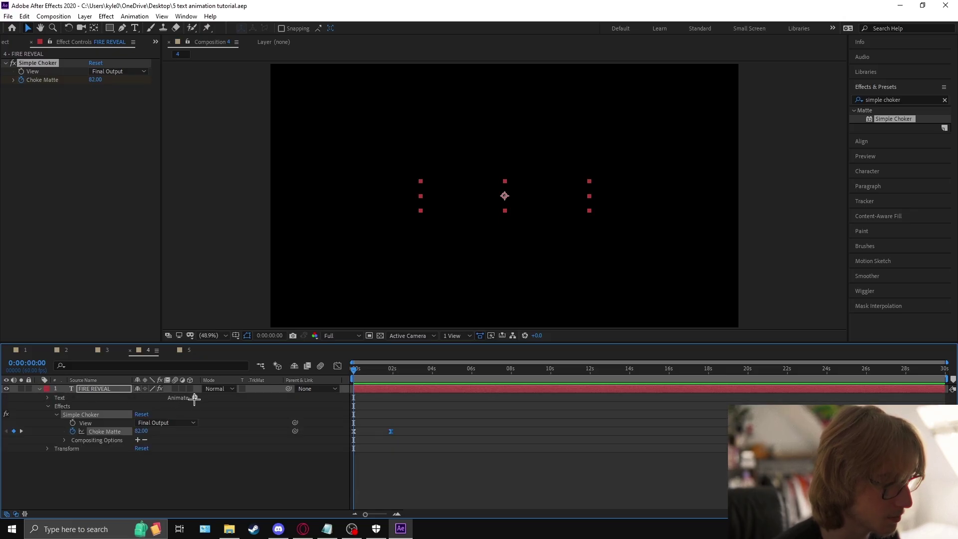
{"action": "left_click", "coordinate": [195, 398]}
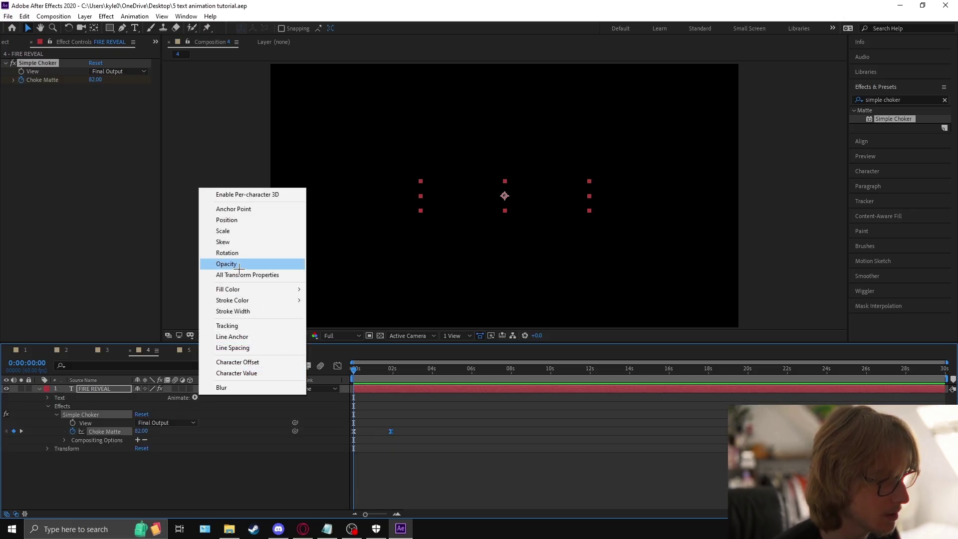
{"action": "left_click", "coordinate": [238, 326]}
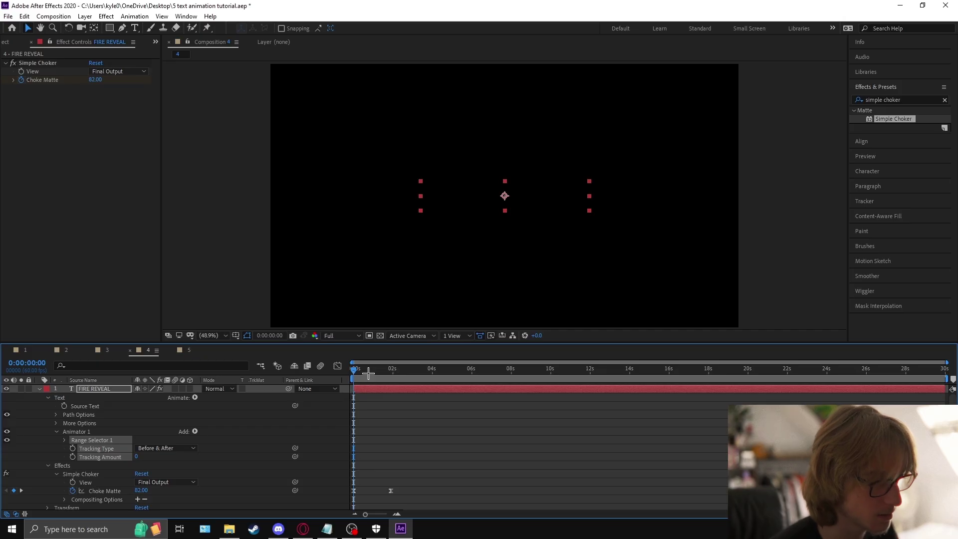
{"action": "left_click_drag", "start_coordinate": [369, 374], "coordinate": [440, 370]}
{"action": "mouse_move", "coordinate": [136, 456]}
{"action": "left_mouse_down"}
{"action": "mouse_move", "coordinate": [144, 455]}
{"action": "mouse_move", "coordinate": [135, 455]}
{"action": "left_mouse_up"}
{"action": "left_click_drag", "start_coordinate": [385, 372], "coordinate": [349, 378]}
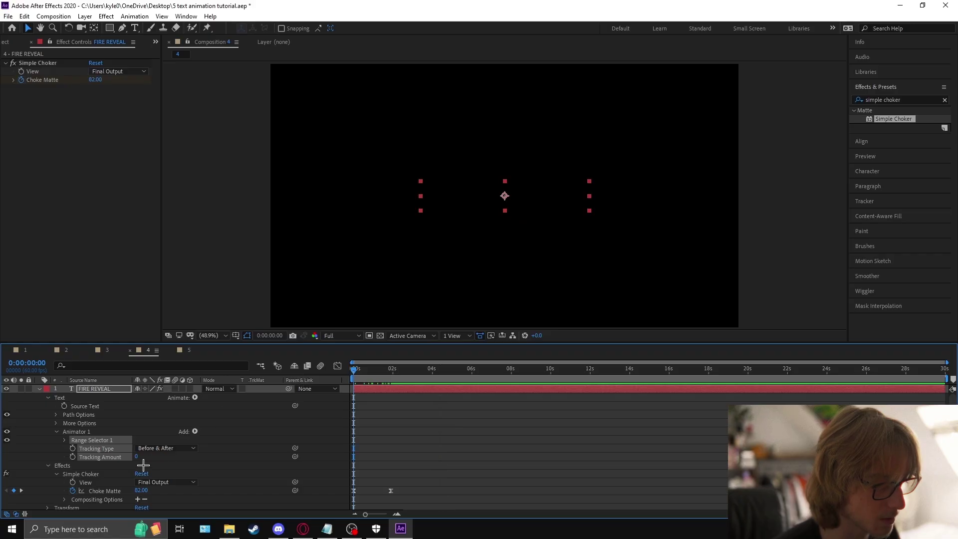
Keyframe the FIRE REVEAL text's Tracking Amount at 6 at 0:00:00:00 and 25 at 0:00:08:01, and preview it
{"action": "left_click_drag", "start_coordinate": [137, 457], "coordinate": [141, 458]}
{"action": "left_click", "coordinate": [73, 457]}
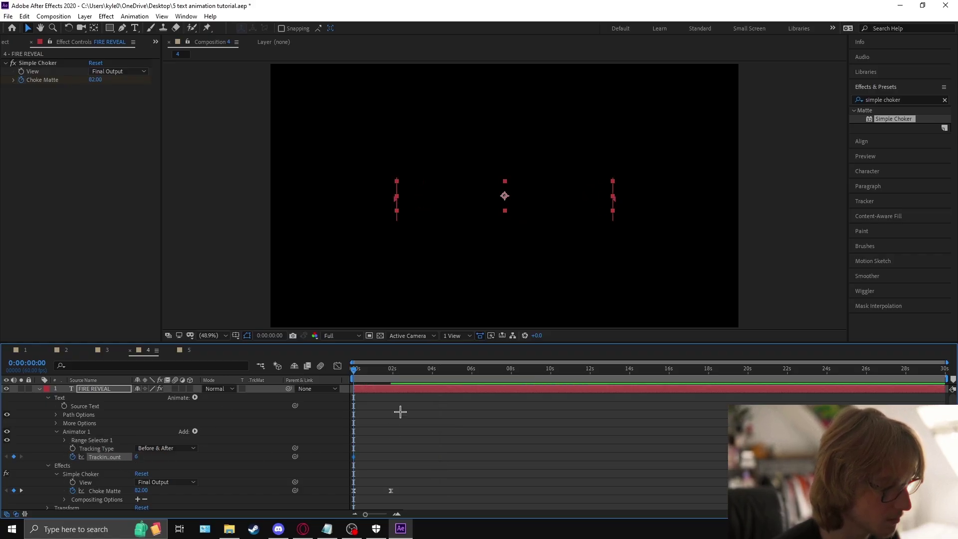
{"action": "left_click_drag", "start_coordinate": [360, 369], "coordinate": [512, 409]}
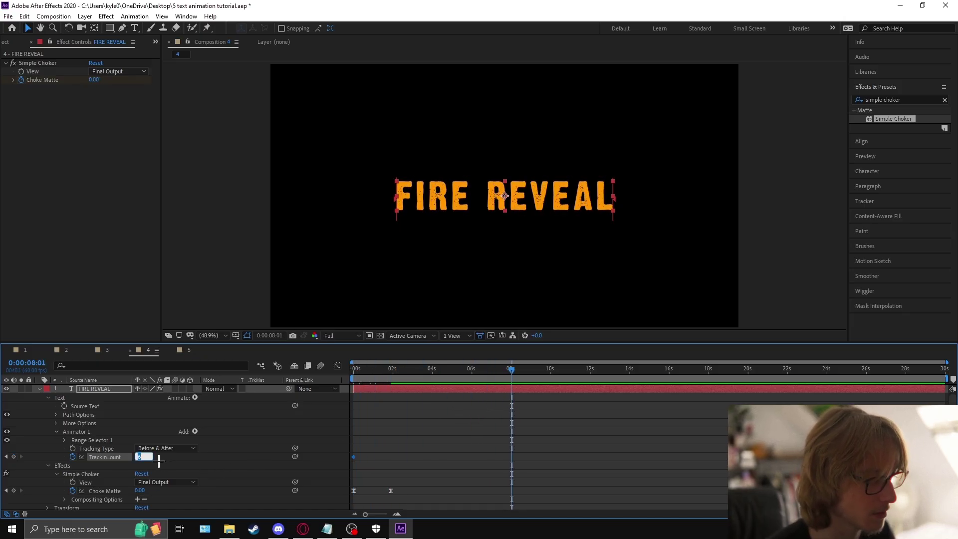
{"action": "type", "text": "25"}
{"action": "key", "text": "Return"}
{"action": "left_click_drag", "start_coordinate": [510, 370], "coordinate": [295, 376]}
{"action": "key", "text": "space"}
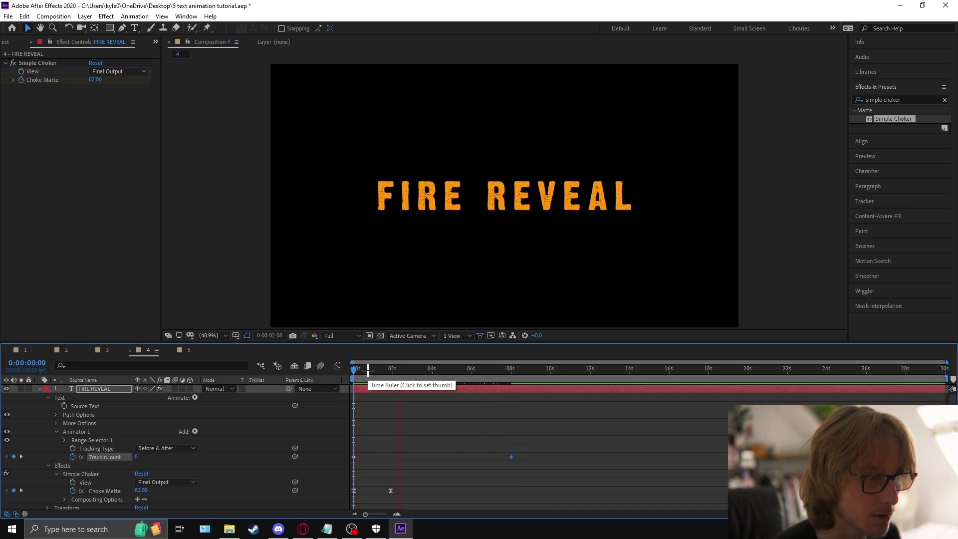
{"action": "key", "text": "space"}
Apply Easy Ease to the Tracking Amount keyframes and reshape their speed curve in the Graph Editor for a fast start and long slowdown
{"action": "right_click", "coordinate": [114, 457]}
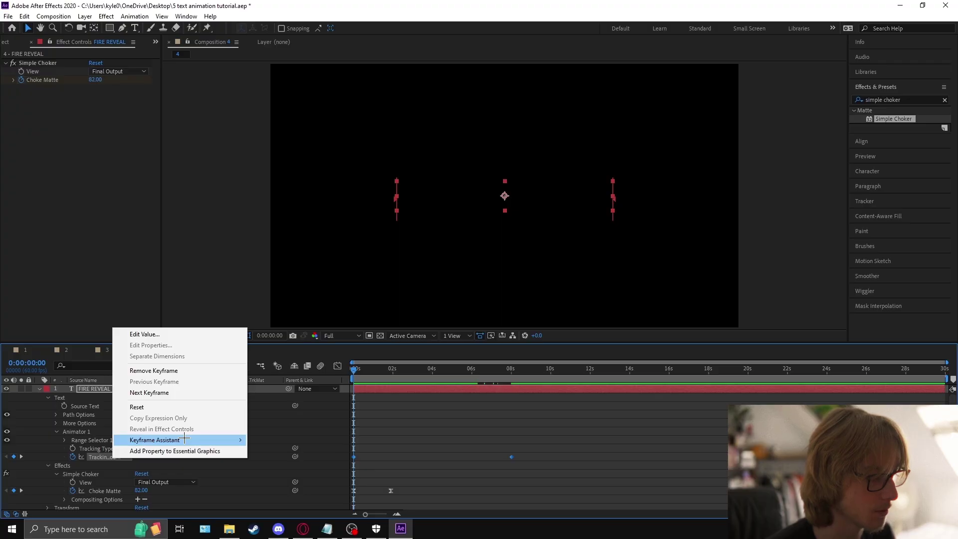
{"action": "mouse_move", "coordinate": [185, 440]}
{"action": "left_click", "coordinate": [301, 374]}
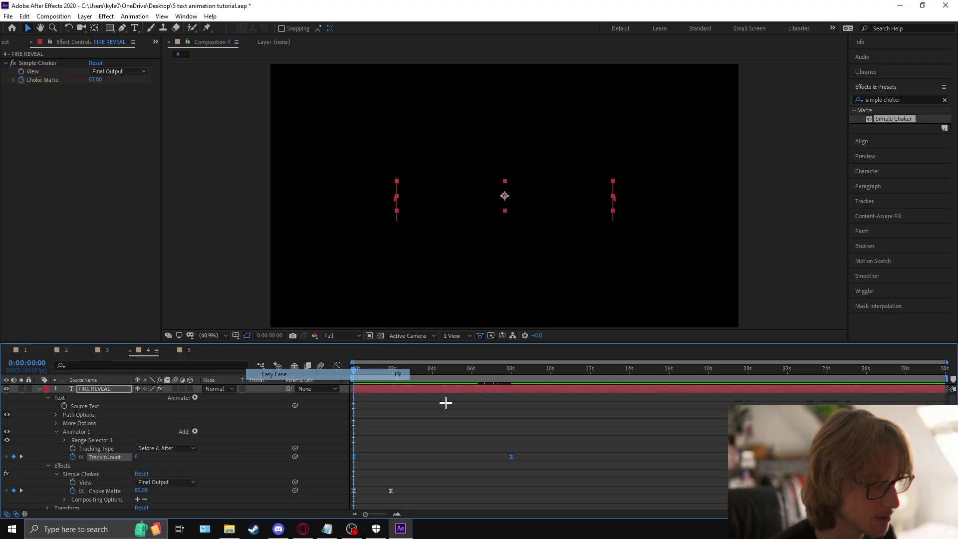
{"action": "left_click", "coordinate": [337, 366]}
{"action": "left_click_drag", "start_coordinate": [461, 487], "coordinate": [355, 487]}
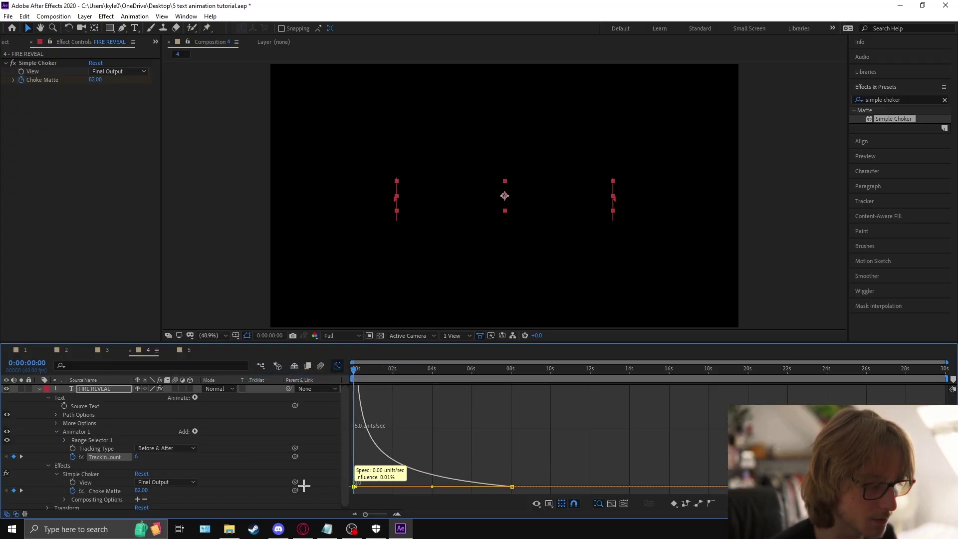
{"action": "left_click", "coordinate": [338, 367]}
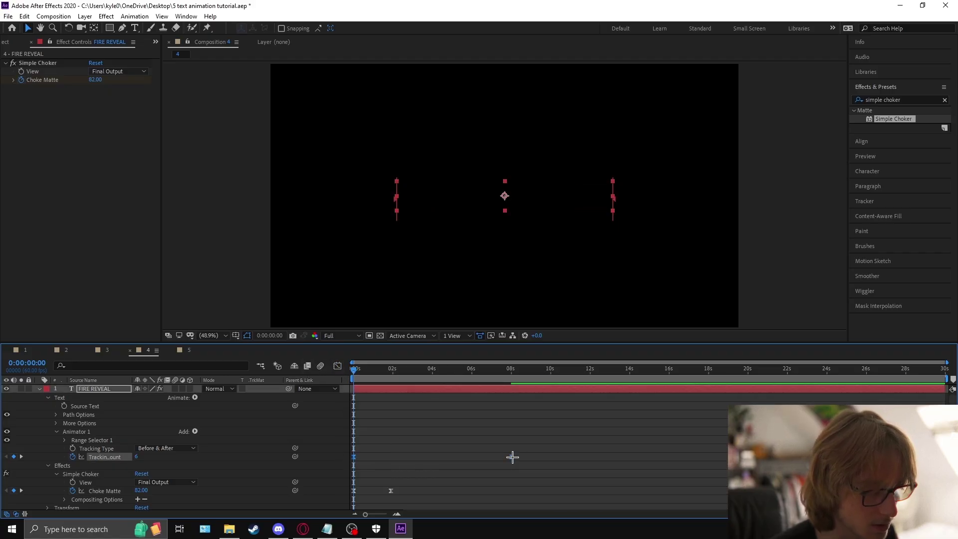
Shift both Tracking Amount keyframes about half a second later and preview the reveal from the beginning
{"action": "left_click_drag", "start_coordinate": [514, 457], "coordinate": [535, 456]}
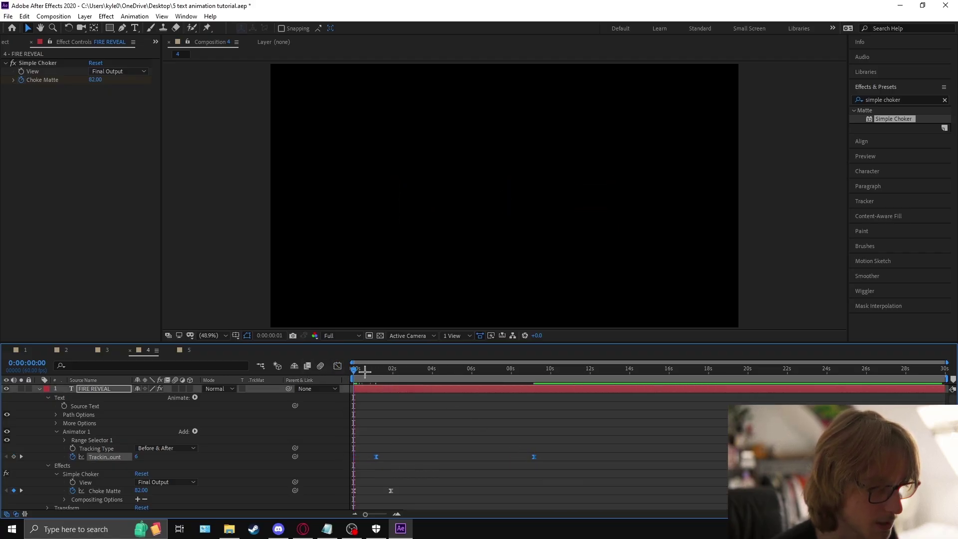
{"action": "key", "text": "space"}
{"action": "left_click_drag", "start_coordinate": [358, 372], "coordinate": [364, 372]}
{"action": "left_click_drag", "start_coordinate": [376, 458], "coordinate": [364, 458]}
{"action": "left_click_drag", "start_coordinate": [362, 370], "coordinate": [355, 370]}
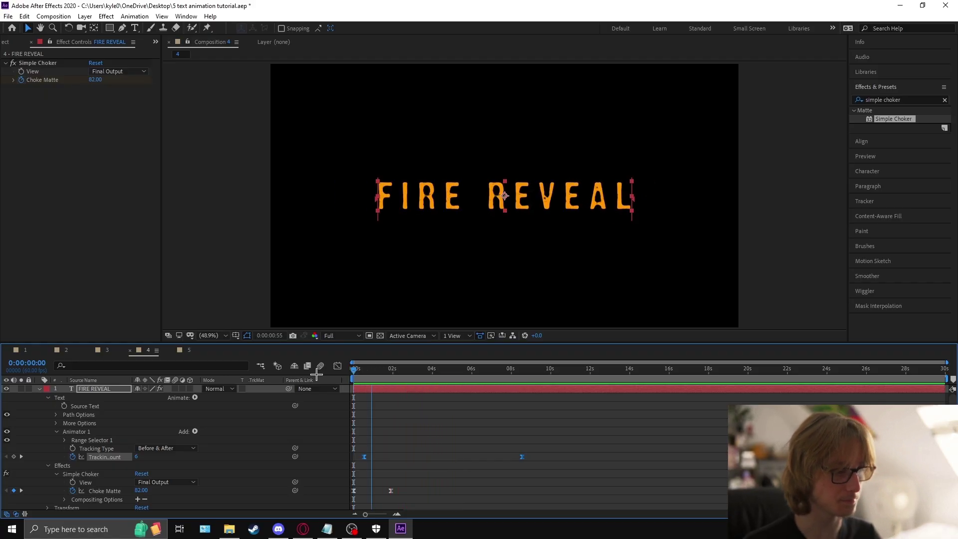
{"action": "key", "text": "space"}
Show only the layer's keyframed properties, search the effects for "deep glow" and apply Deep Glow to FIRE REVEAL
{"action": "key", "text": "u"}
{"action": "left_click_drag", "start_coordinate": [385, 372], "coordinate": [453, 372]}
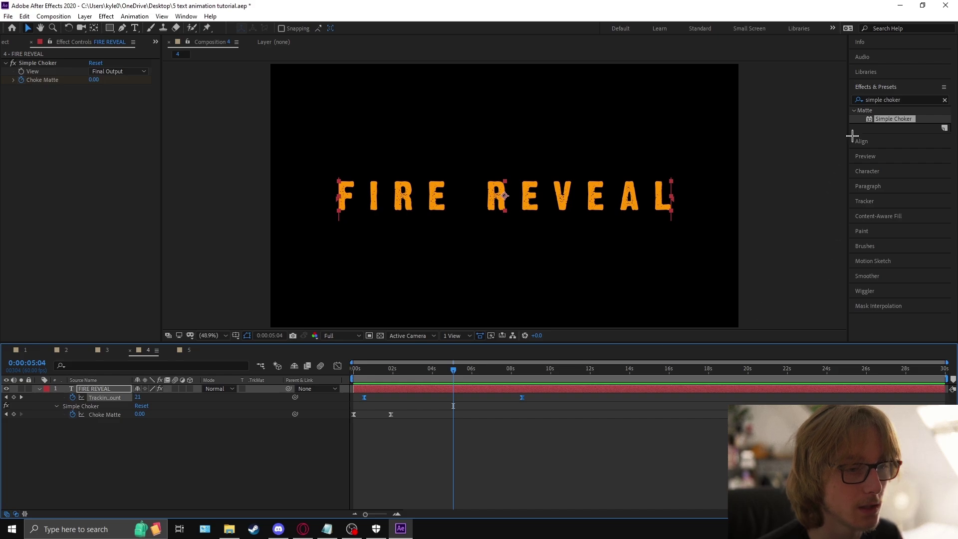
{"action": "left_click", "coordinate": [910, 100]}
{"action": "type", "text": "dee"}
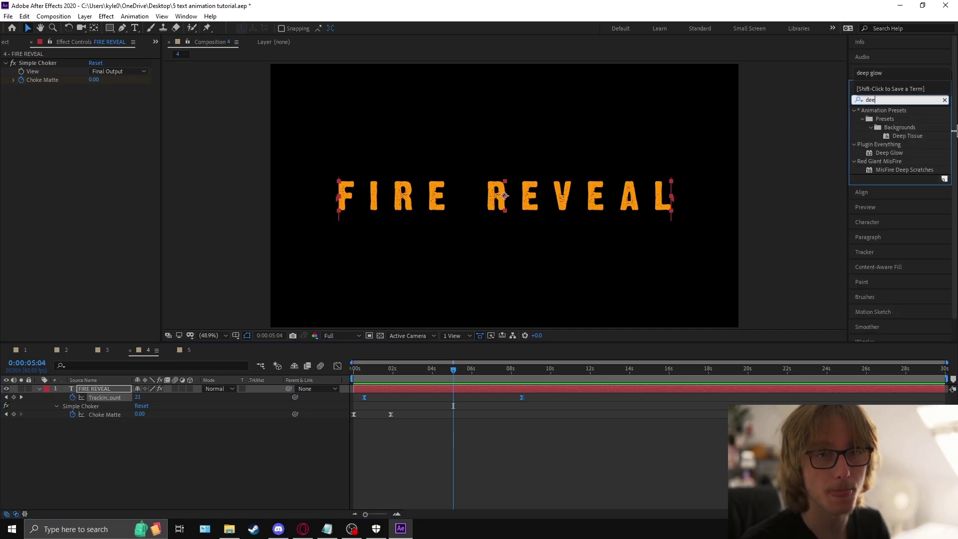
{"action": "type", "text": "p glow"}
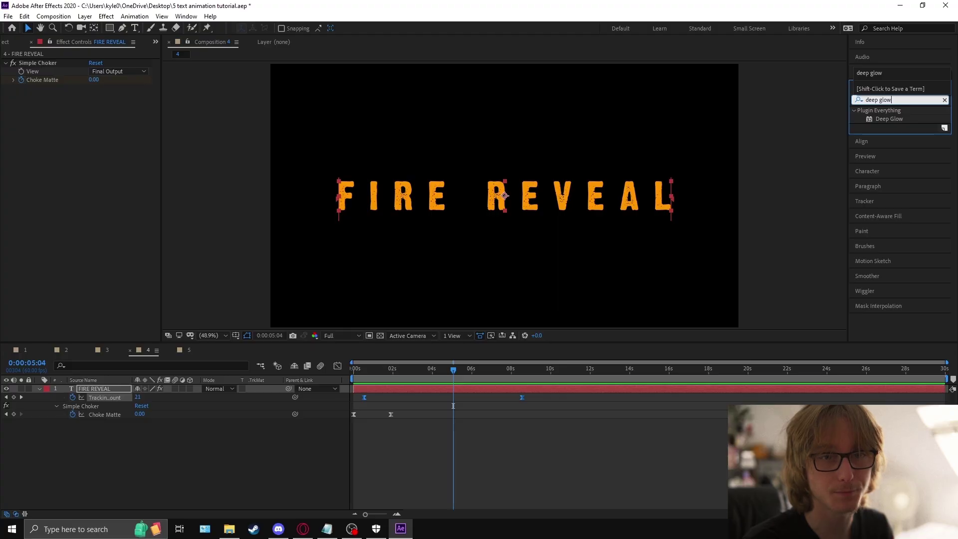
{"action": "left_click_drag", "start_coordinate": [893, 120], "coordinate": [101, 392]}
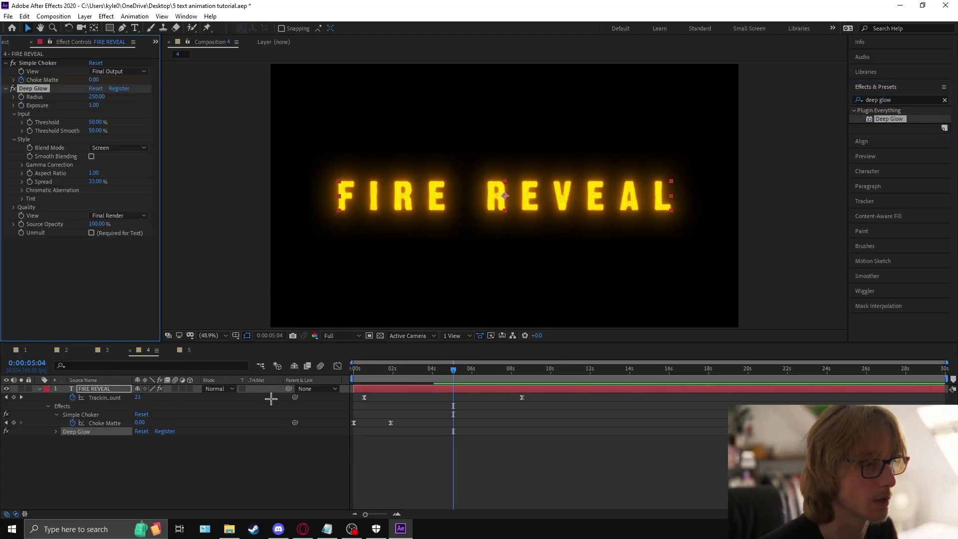
Set Deep Glow's Exposure to 0.50 and its Aspect Ratio to 0.32
{"action": "left_click", "coordinate": [94, 106]}
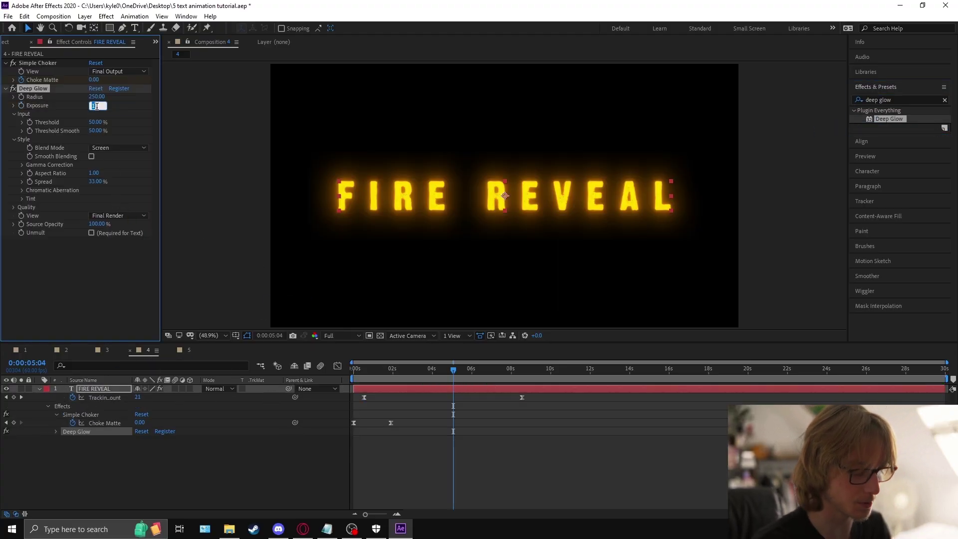
{"action": "type", "text": "0.50"}
{"action": "key", "text": "Return"}
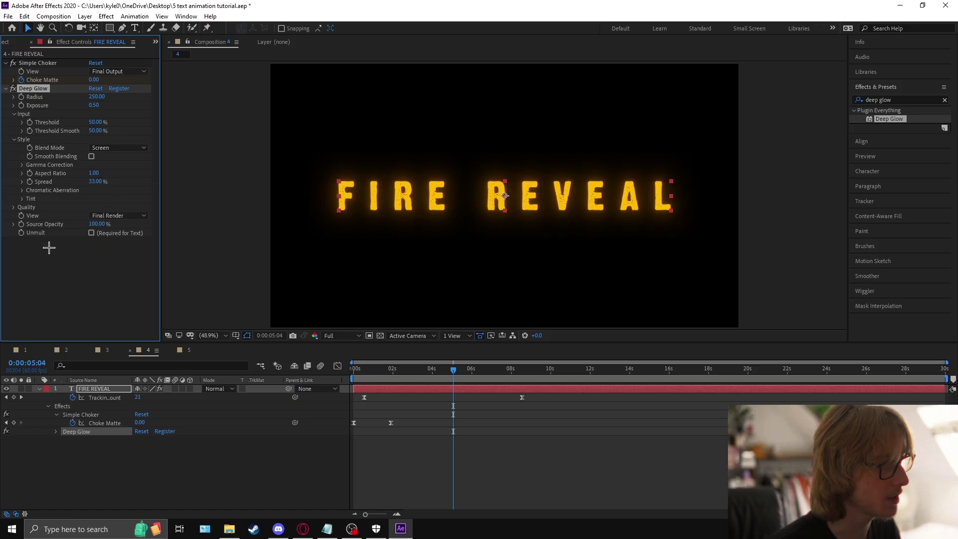
{"action": "key", "text": "Return"}
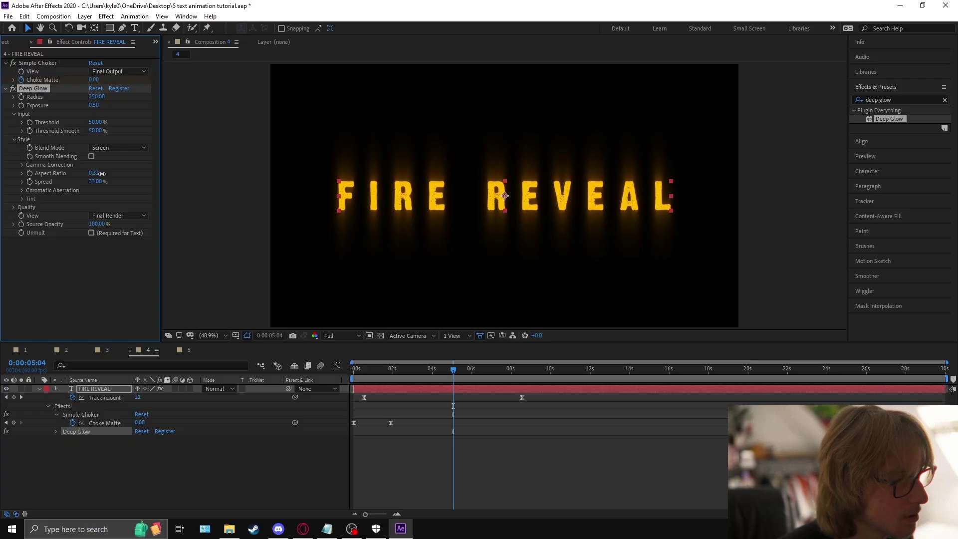
{"action": "left_click", "coordinate": [312, 256]}
Search the effects for "brightness" and apply Brightness & Contrast to the FIRE REVEAL layer
{"action": "left_click", "coordinate": [945, 100]}
{"action": "left_click", "coordinate": [877, 101]}
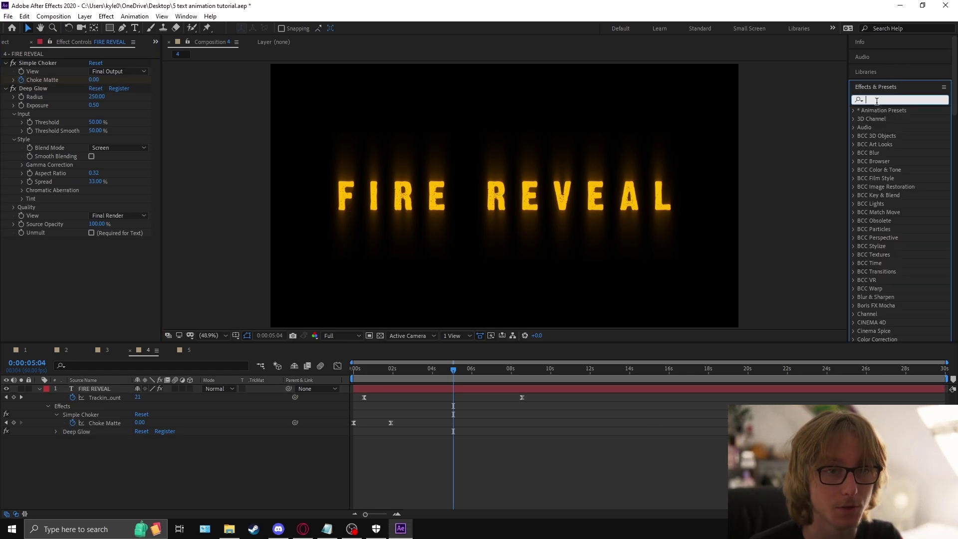
{"action": "type", "text": "brightness"}
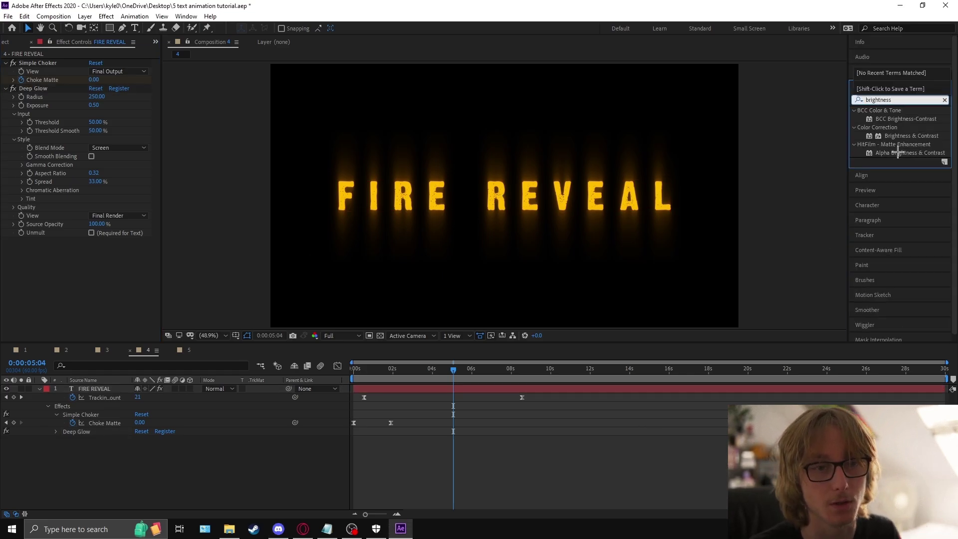
{"action": "left_click_drag", "start_coordinate": [904, 135], "coordinate": [111, 308]}
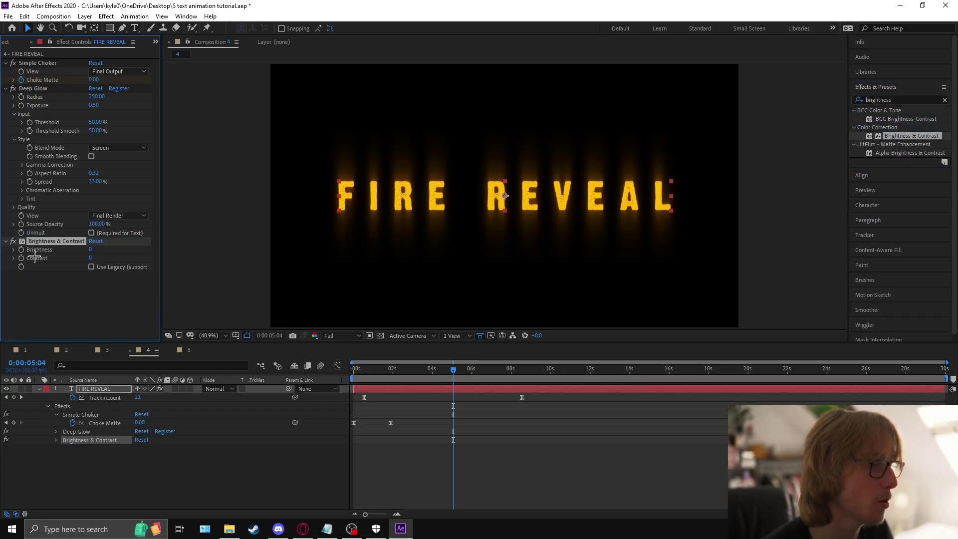
Add the expression wiggle(222,20) to the Brightness property and preview the flickering text
{"action": "key", "text": "alt+shift+="}
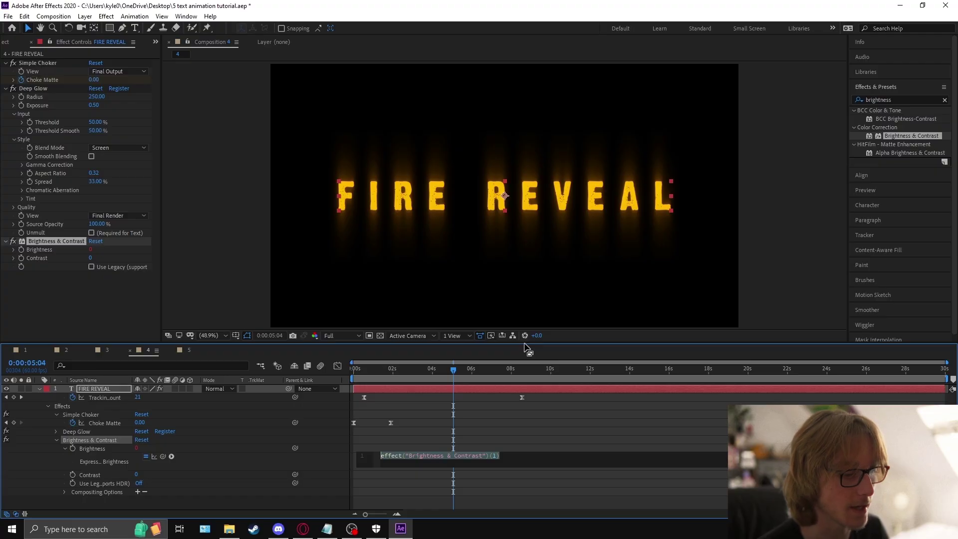
{"action": "type", "text": "wiggle()"}
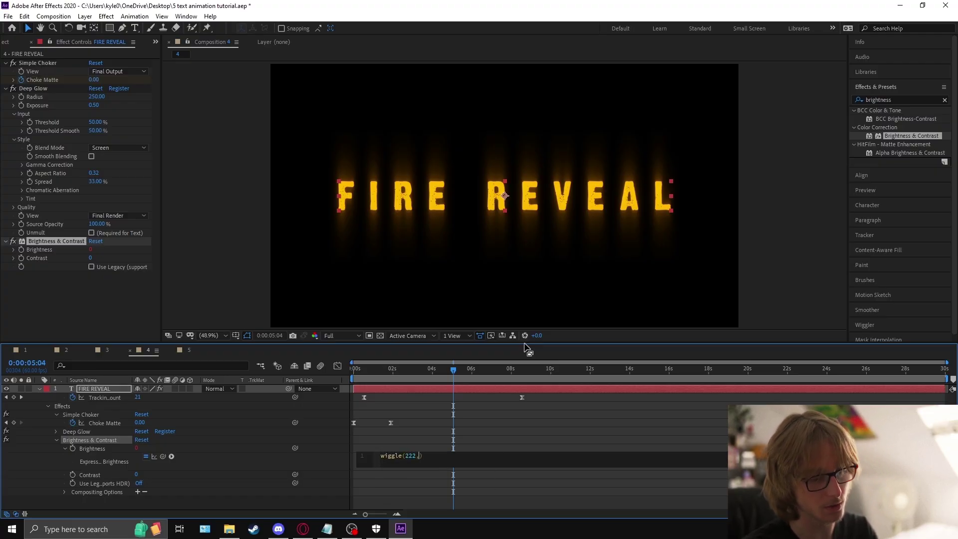
{"action": "left_click_drag", "start_coordinate": [404, 370], "coordinate": [328, 381]}
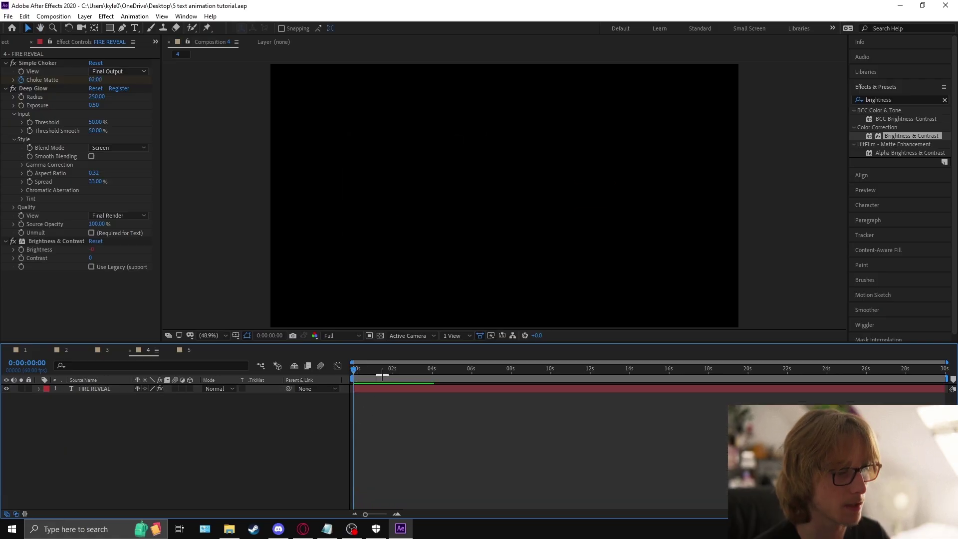
{"action": "left_click_drag", "start_coordinate": [383, 374], "coordinate": [419, 370]}
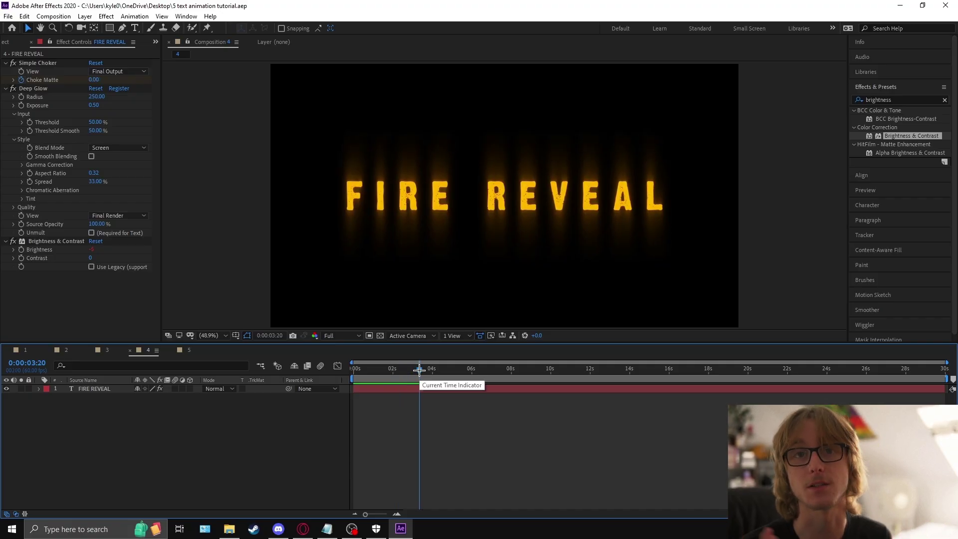
Add an adjustment layer above FIRE REVEAL and rename it FPS
{"action": "key", "text": "ctrl+alt+y"}
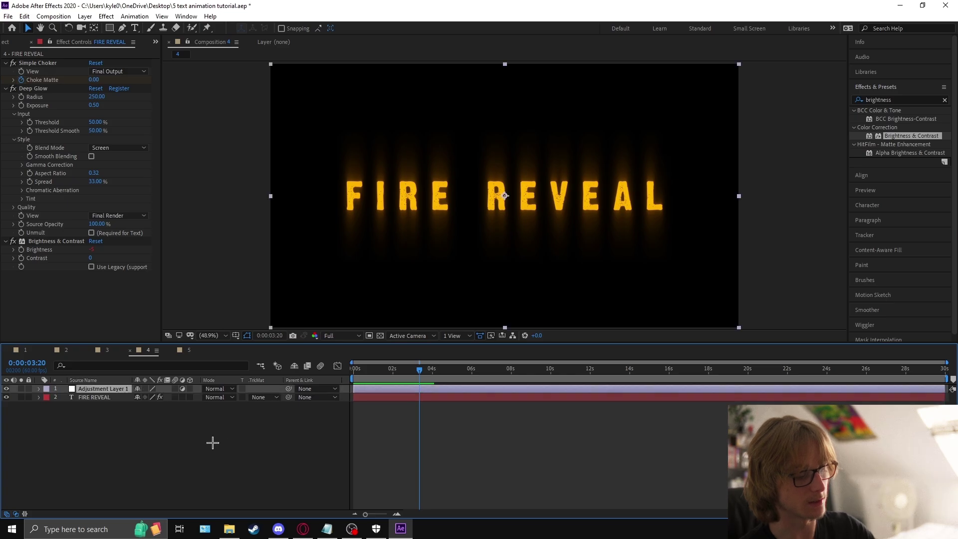
{"action": "right_click", "coordinate": [104, 390]}
{"action": "left_click", "coordinate": [145, 382]}
{"action": "type", "text": "FPS"}
{"action": "key", "text": "Return"}
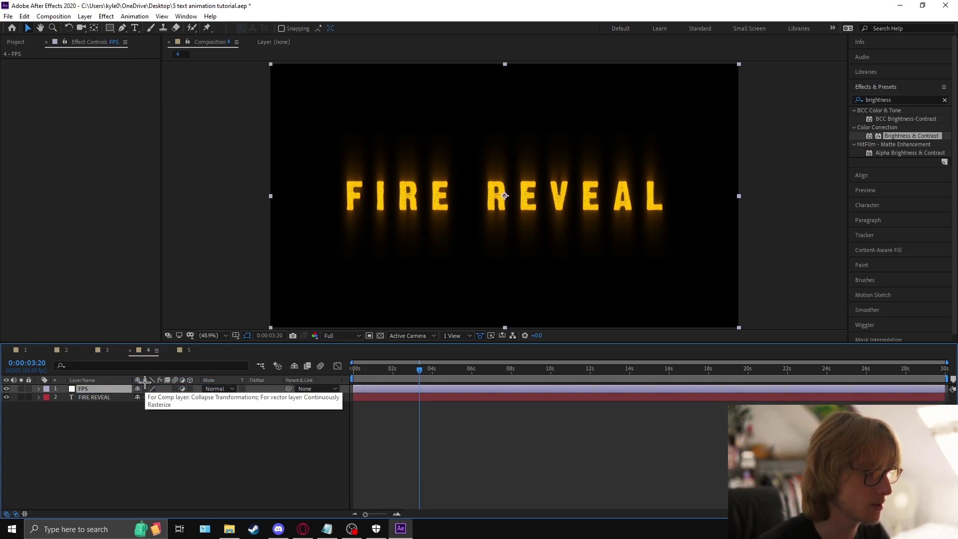
Apply Posterize Time to the FPS layer with a Frame Rate of 12 and return to the start for a preview
{"action": "left_click", "coordinate": [910, 100]}
{"action": "type", "text": "posterize time"}
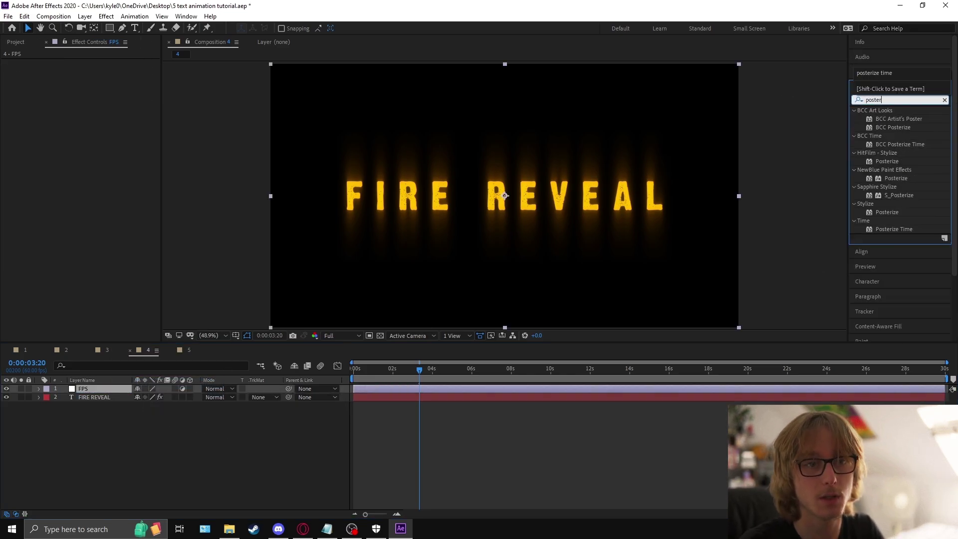
{"action": "left_click_drag", "start_coordinate": [894, 143], "coordinate": [128, 387]}
{"action": "left_click", "coordinate": [95, 85]}
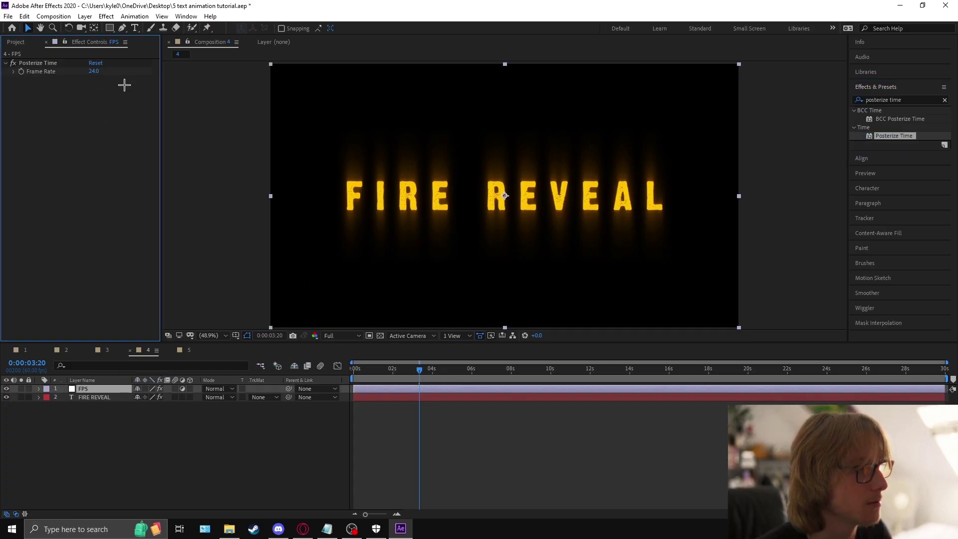
{"action": "left_click", "coordinate": [213, 133]}
{"action": "left_click_drag", "start_coordinate": [419, 370], "coordinate": [313, 374]}
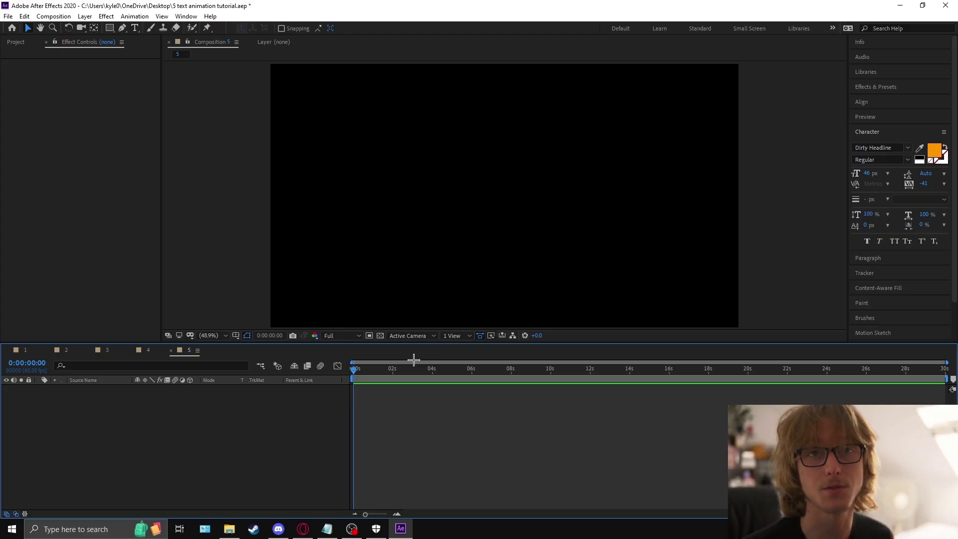
Create a text layer reading GRUNGE in composition 5
{"action": "key", "text": "ctrl+alt+shift+t"}
{"action": "type", "text": "GRunge"}
{"action": "key", "text": "BackSpace"}
{"action": "key", "text": "BackSpace"}
{"action": "key", "text": "BackSpace"}
{"action": "key", "text": "BackSpace"}
{"action": "type", "text": "UNGE"}
{"action": "key", "text": "Escape"}
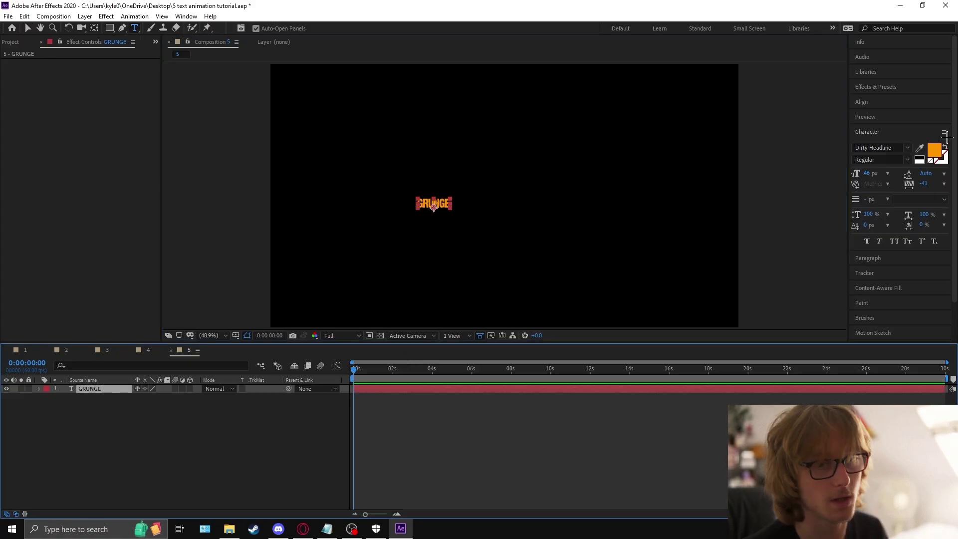
Set the GRUNGE text to Helvetica Neue Black with a white FFFFFF fill and -106 tracking
{"action": "left_click", "coordinate": [903, 145]}
{"action": "type", "text": "helv"}
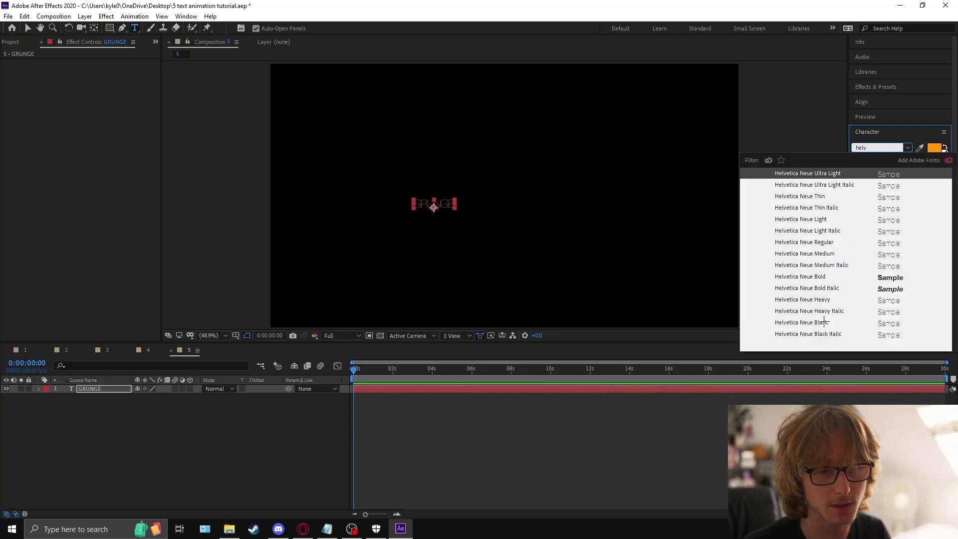
{"action": "left_click", "coordinate": [824, 322]}
{"action": "left_click", "coordinate": [934, 148]}
{"action": "left_click", "coordinate": [311, 309]}
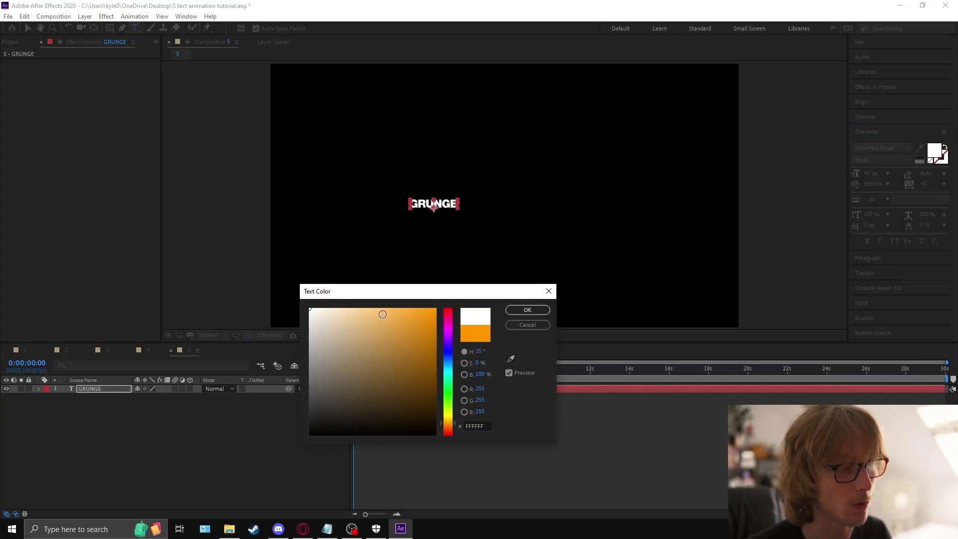
{"action": "left_click", "coordinate": [528, 310]}
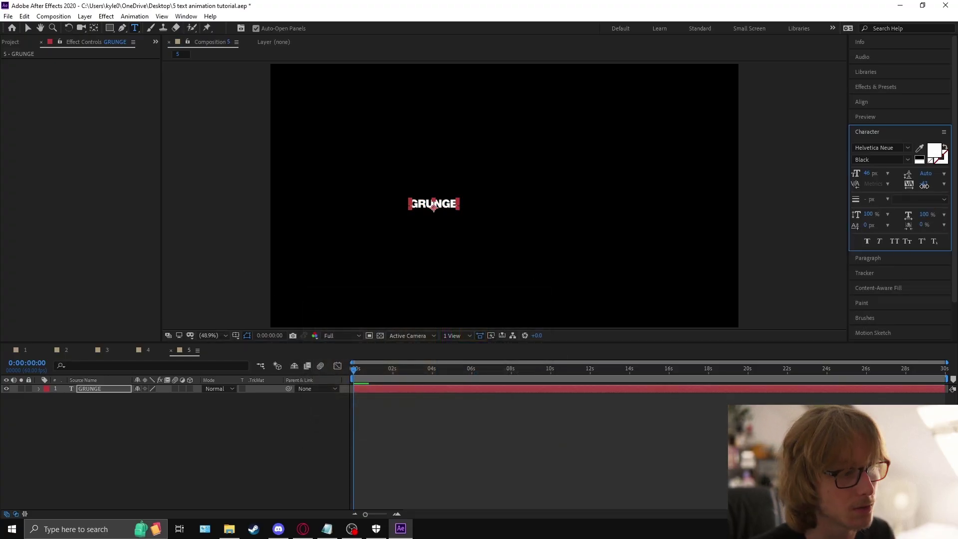
{"action": "mouse_move", "coordinate": [918, 187]}
{"action": "left_mouse_down"}
{"action": "mouse_move", "coordinate": [907, 192]}
{"action": "mouse_move", "coordinate": [934, 187]}
{"action": "mouse_move", "coordinate": [750, 187]}
{"action": "mouse_move", "coordinate": [956, 185]}
{"action": "mouse_move", "coordinate": [895, 185]}
{"action": "mouse_move", "coordinate": [918, 185]}
{"action": "left_mouse_up"}
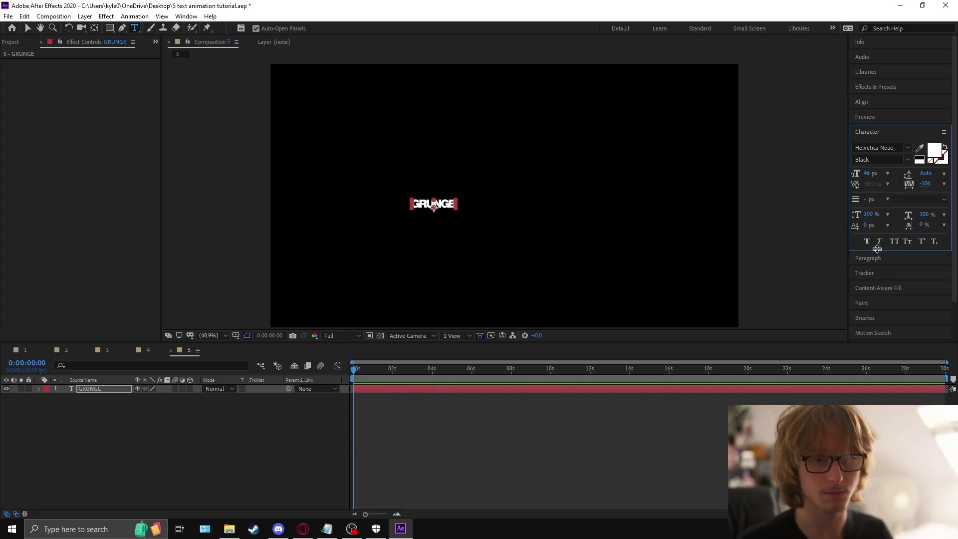
Center the GRUNGE text layer's anchor point in its content and align the layer horizontally and vertically to the composition's center
{"action": "right_click", "coordinate": [419, 389]}
{"action": "mouse_move", "coordinate": [479, 158]}
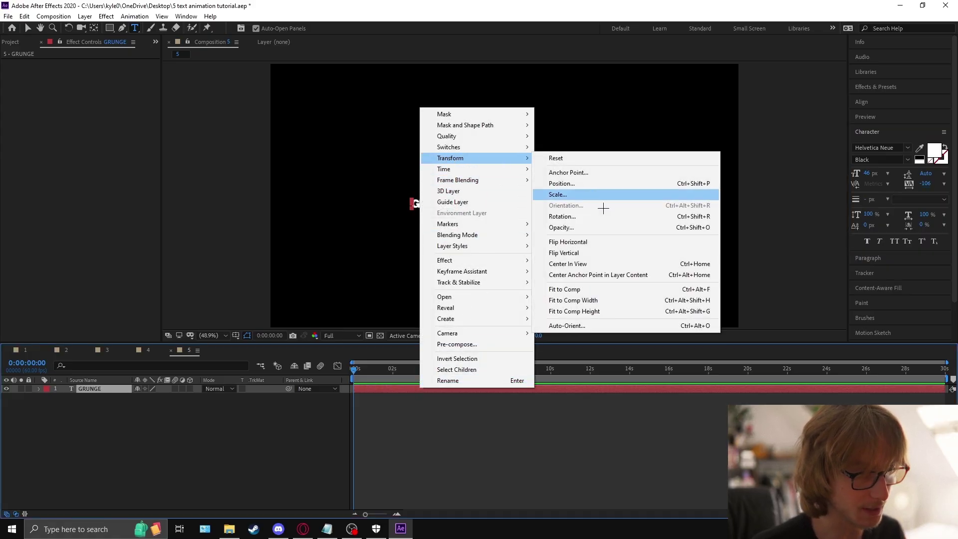
{"action": "left_click", "coordinate": [605, 274]}
{"action": "left_click", "coordinate": [889, 100]}
{"action": "left_click", "coordinate": [875, 126]}
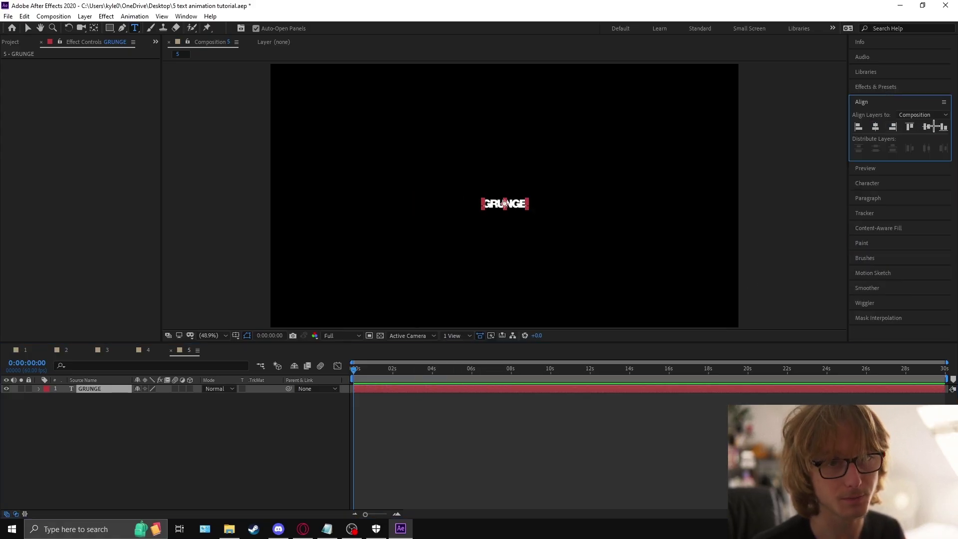
{"action": "left_click", "coordinate": [927, 126]}
Scale up the GRUNGE text until it spans roughly two fifths of the composition's width
{"action": "key", "text": "s"}
{"action": "left_click_drag", "start_coordinate": [149, 397], "coordinate": [304, 396]}
{"action": "key", "text": "s"}
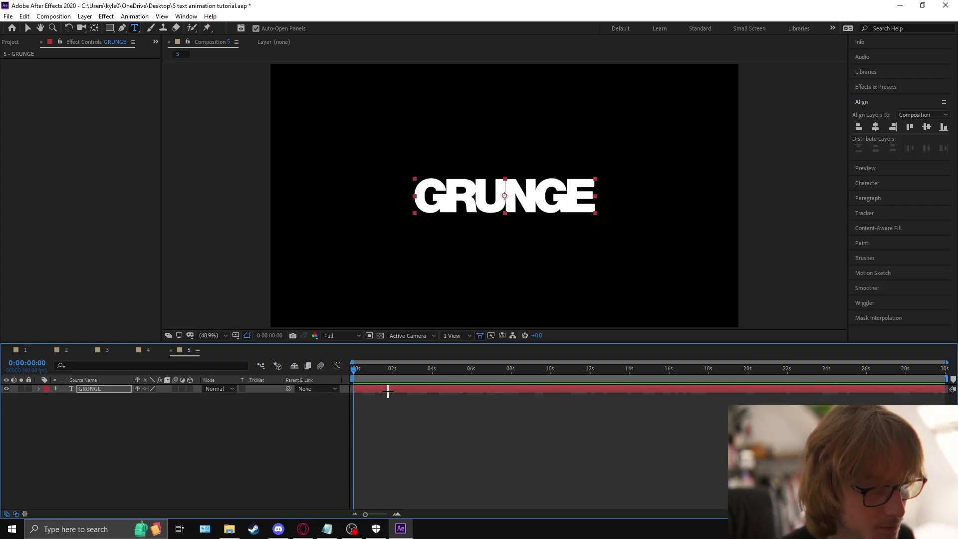
Tighten the GRUNGE text's tracking to -115 and switch back to the Selection tool
{"action": "left_click", "coordinate": [885, 184]}
{"action": "left_click_drag", "start_coordinate": [930, 184], "coordinate": [925, 185]}
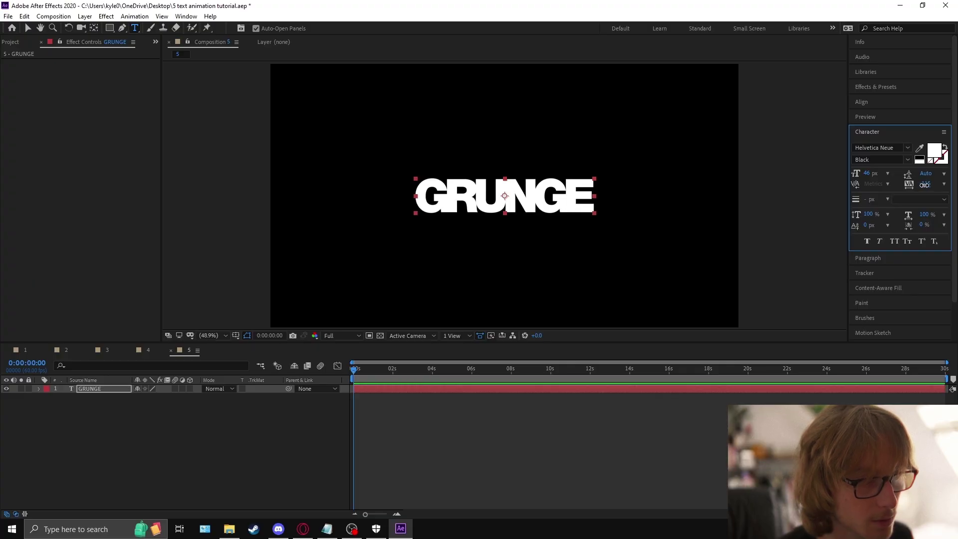
{"action": "left_click", "coordinate": [418, 383]}
{"action": "left_click", "coordinate": [419, 417]}
{"action": "left_click", "coordinate": [106, 389]}
{"action": "key", "text": "v"}
Create a 1920 x 1080 px black solid above the GRUNGE text and rename it Blur Map
{"action": "left_click", "coordinate": [106, 429]}
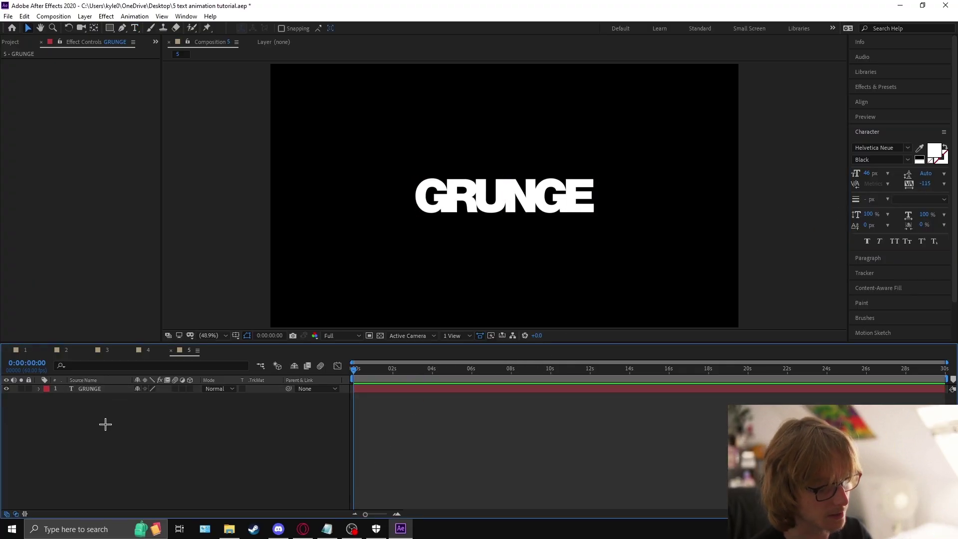
{"action": "key", "text": "ctrl+y"}
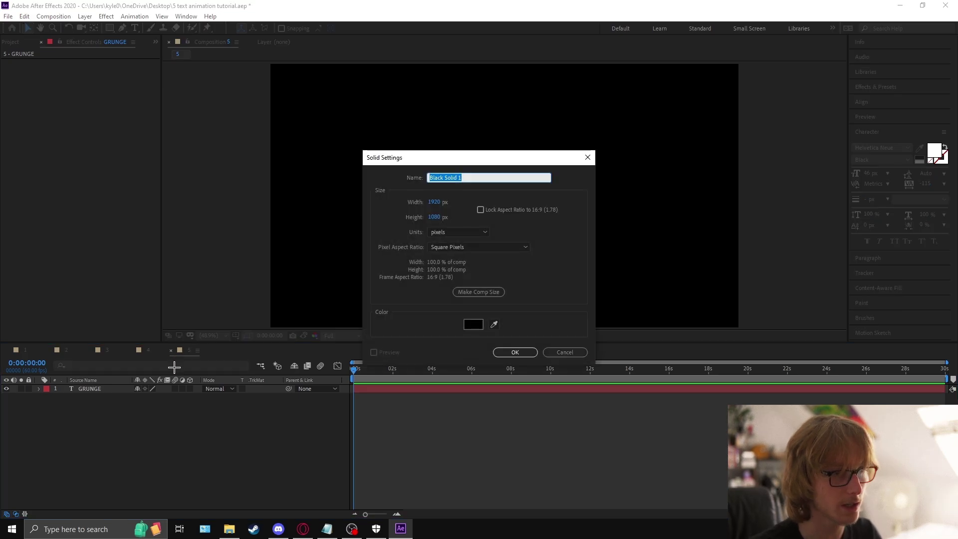
{"action": "left_click", "coordinate": [515, 352]}
{"action": "right_click", "coordinate": [96, 389]}
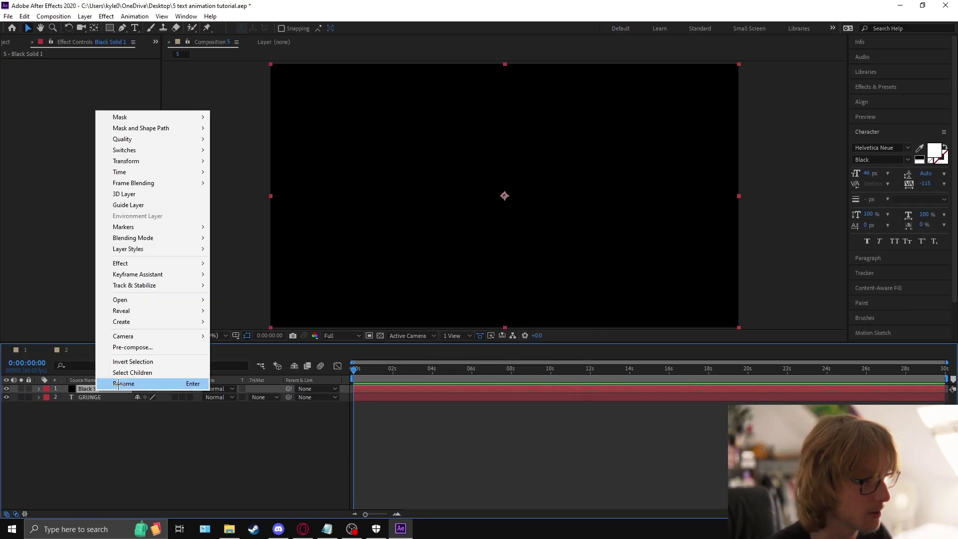
{"action": "left_click", "coordinate": [119, 383]}
{"action": "type", "text": "Blur Map"}
{"action": "key", "text": "Return"}
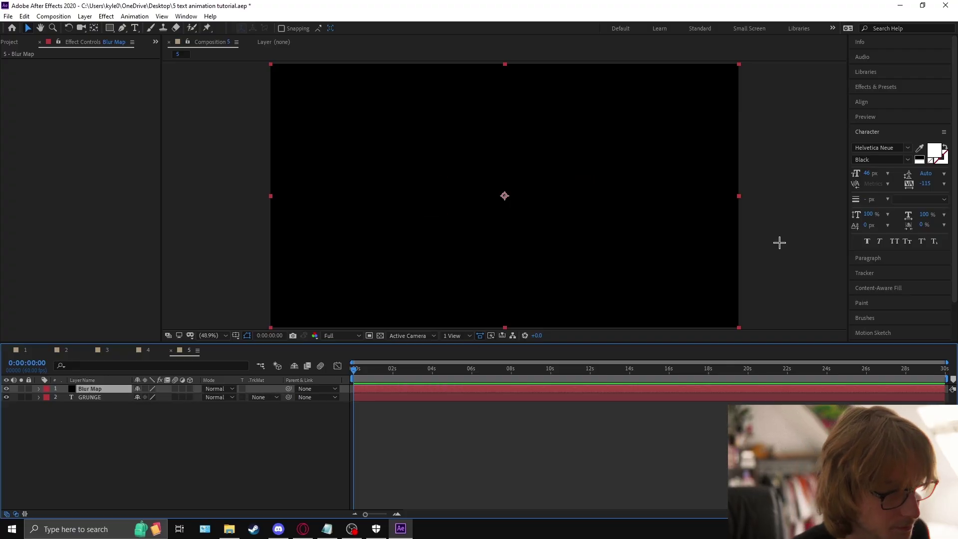
Apply the Noise & Grain Fractal Noise effect to the Blur Map layer with Fractal Type Subscale
{"action": "left_click", "coordinate": [878, 88]}
{"action": "left_click", "coordinate": [879, 99]}
{"action": "type", "text": "frac"}
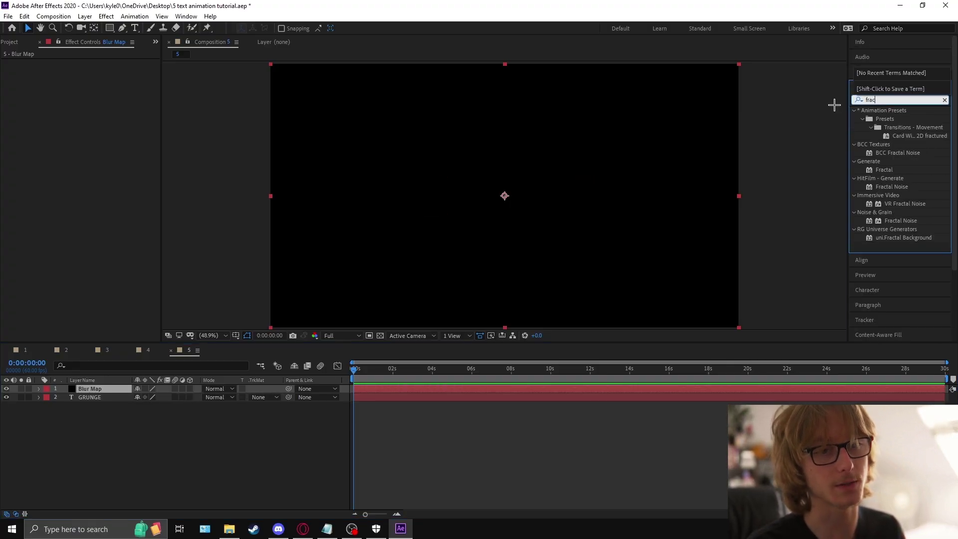
{"action": "type", "text": "tal noise"}
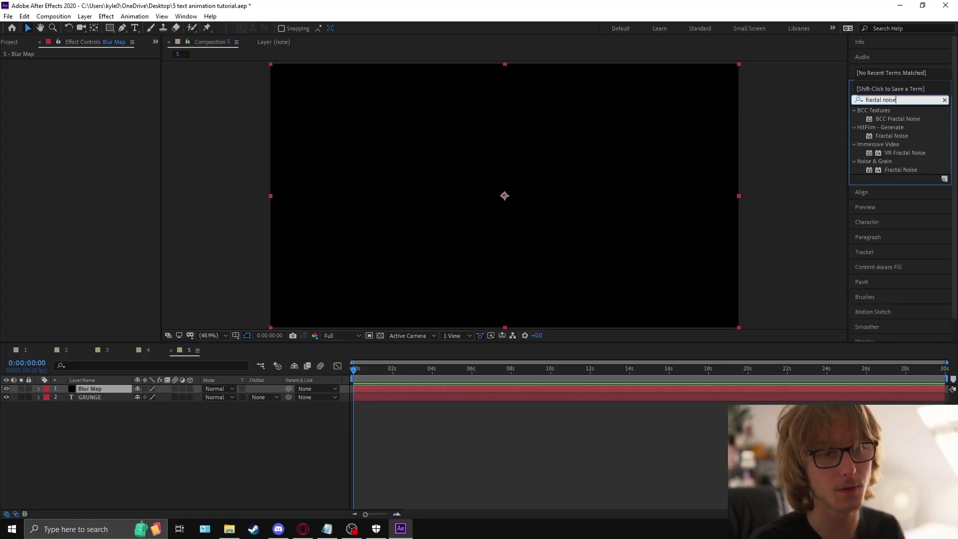
{"action": "double_click", "coordinate": [907, 171]}
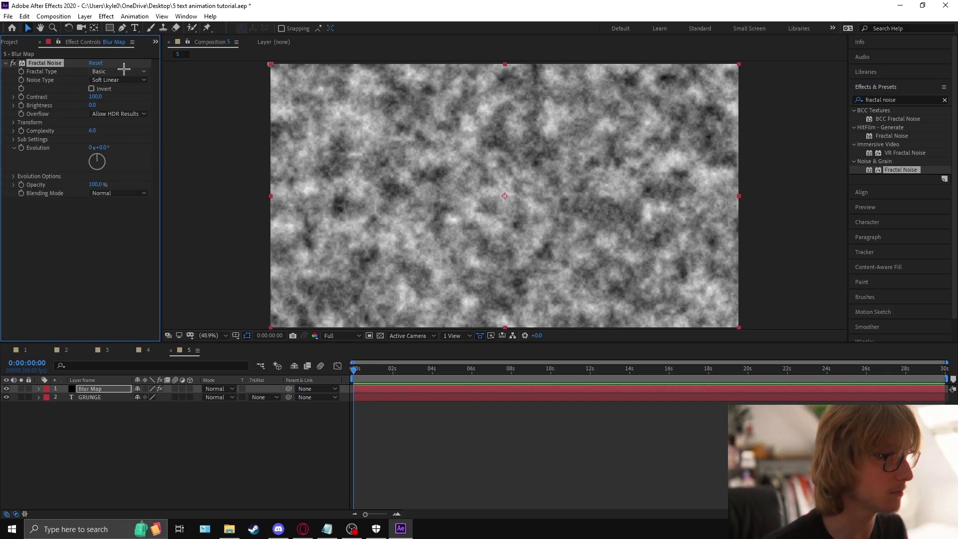
{"action": "left_click", "coordinate": [128, 71]}
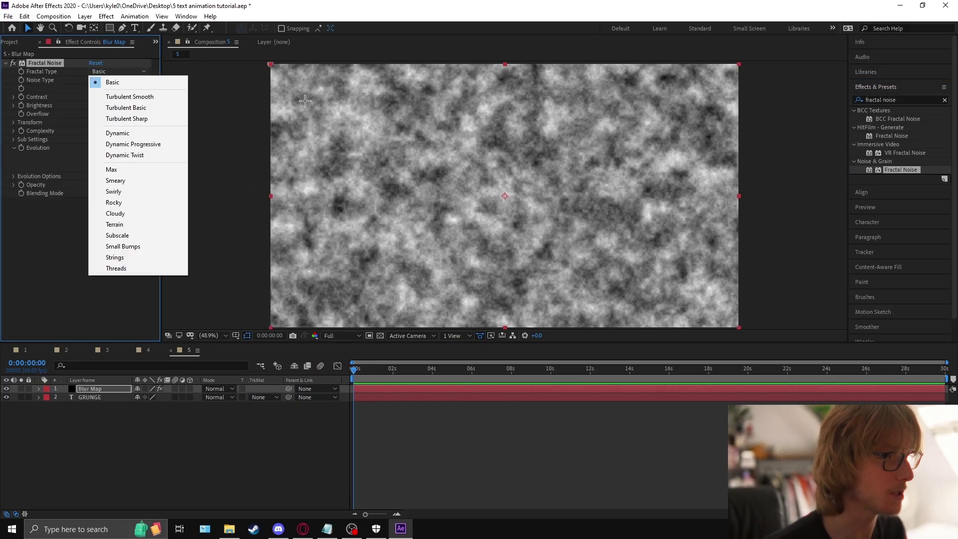
{"action": "left_click", "coordinate": [123, 234]}
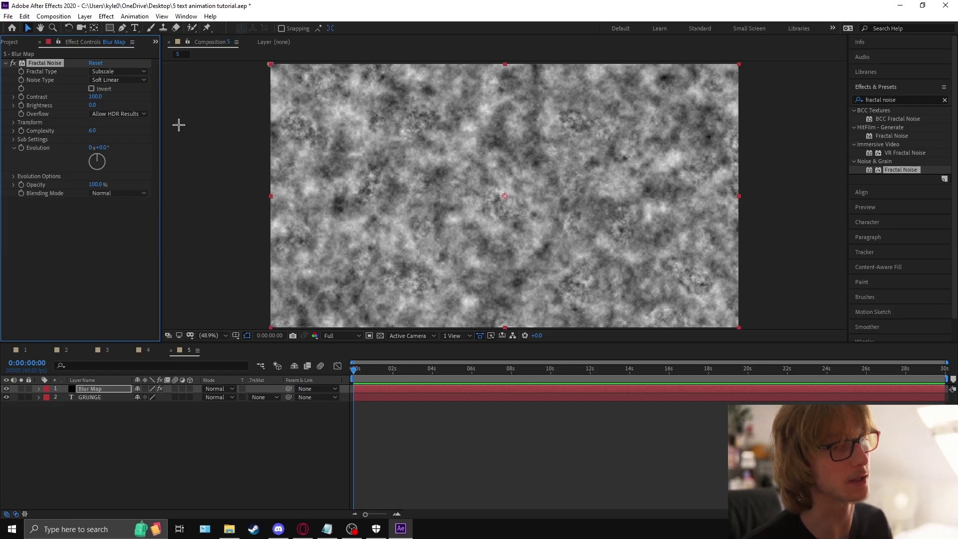
Set the Fractal Noise Contrast to 630 and Brightness to -130
{"action": "left_click", "coordinate": [97, 98]}
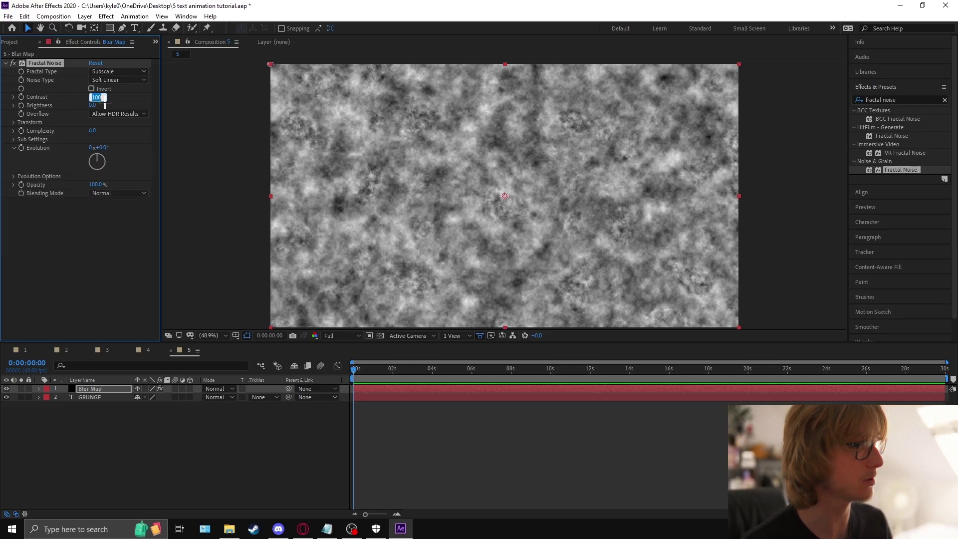
{"action": "type", "text": "630"}
{"action": "key", "text": "Return"}
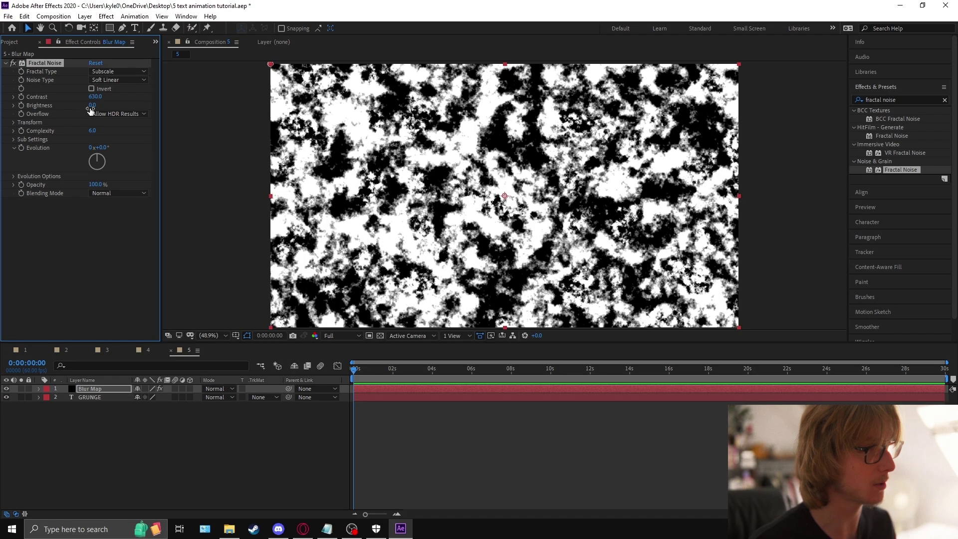
{"action": "left_click", "coordinate": [92, 106]}
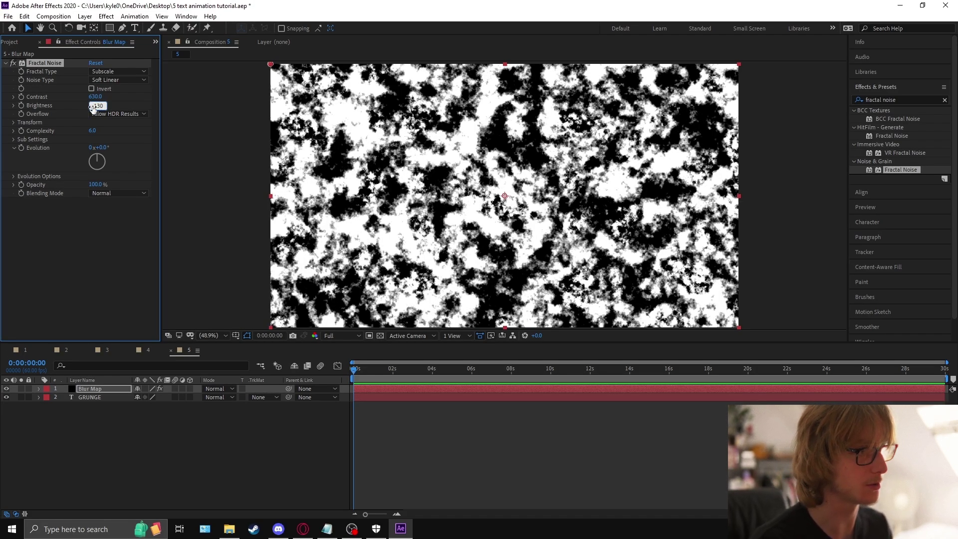
{"action": "type", "text": "-130"}
{"action": "key", "text": "Return"}
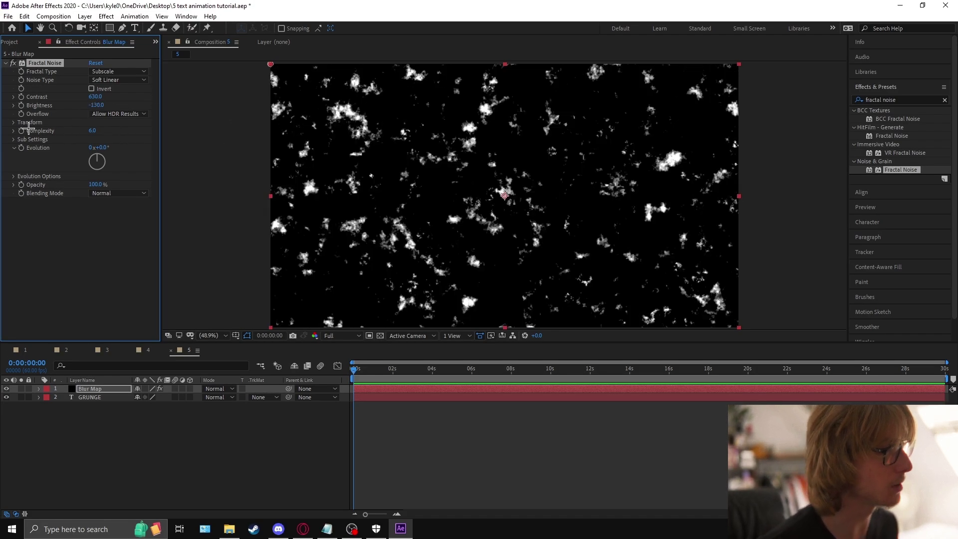
Set the Fractal Noise transform Scale to 1100 and Complexity to 5
{"action": "left_click", "coordinate": [13, 123]}
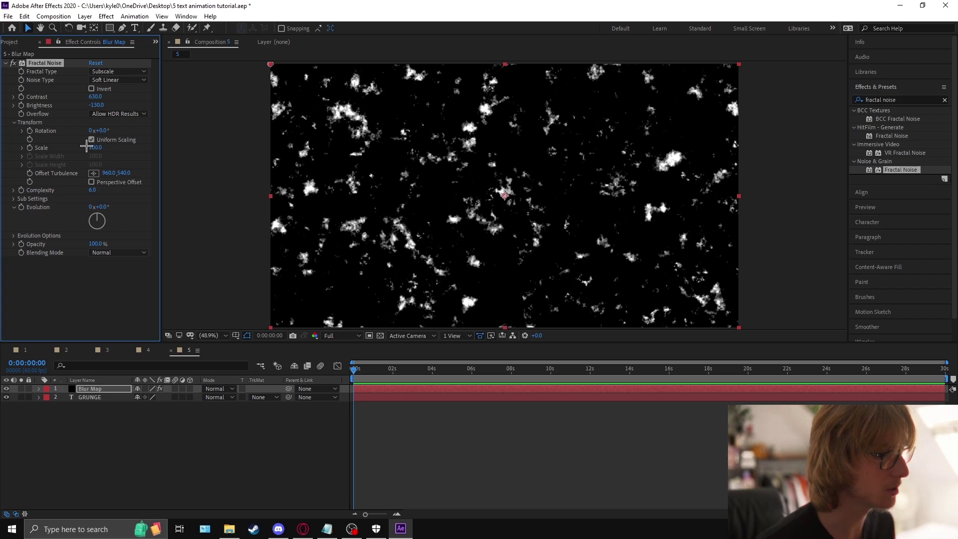
{"action": "left_click", "coordinate": [96, 148]}
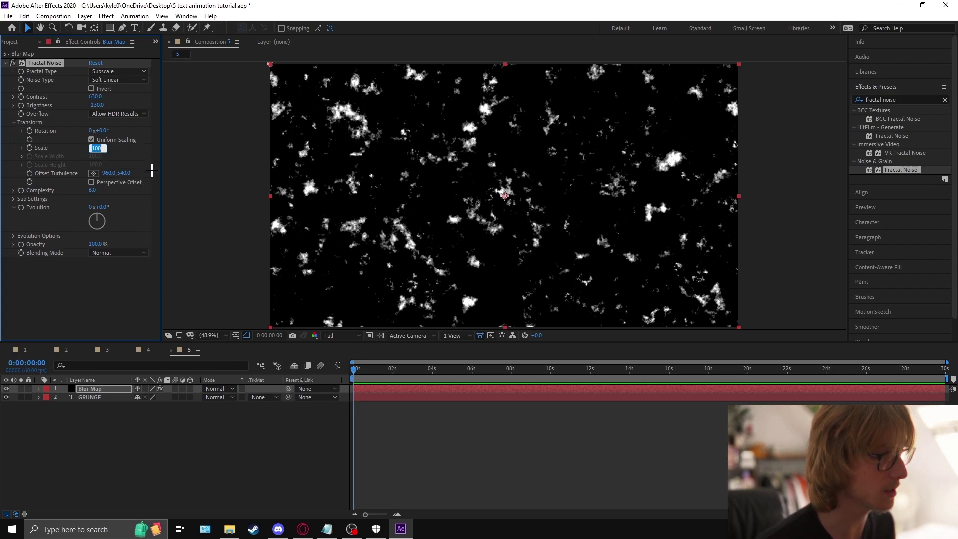
{"action": "type", "text": "1100"}
{"action": "key", "text": "Return"}
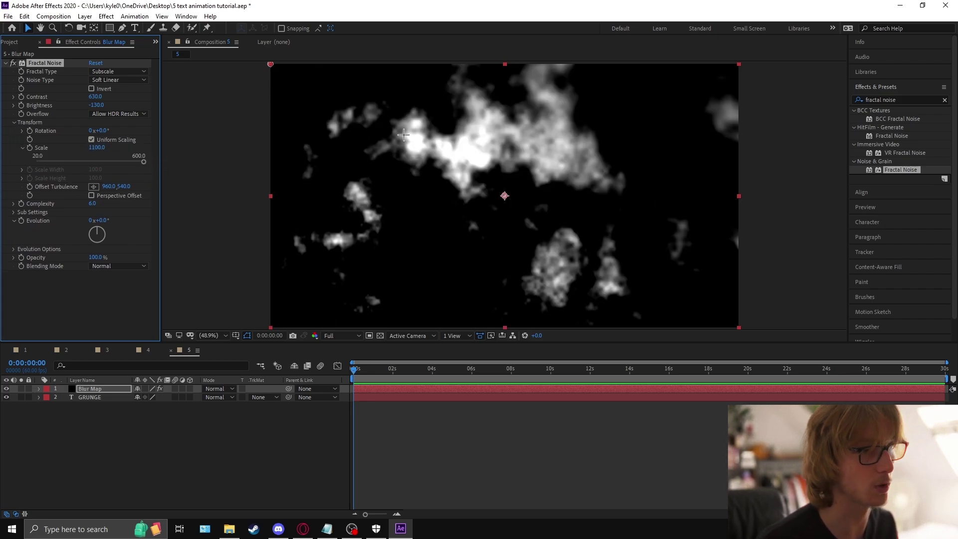
{"action": "left_click", "coordinate": [93, 203]}
{"action": "type", "text": "5"}
{"action": "left_click", "coordinate": [202, 197]}
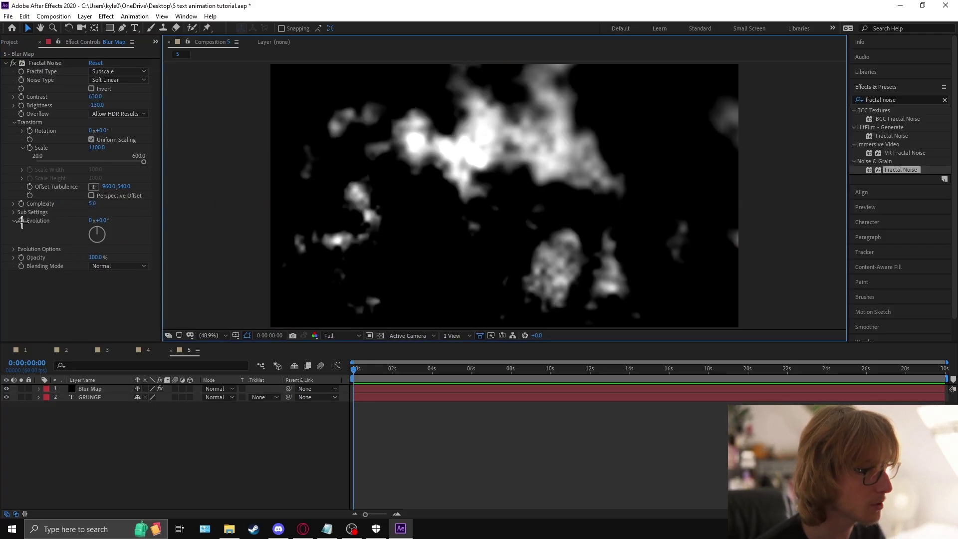
Add the expression time*200 to the Fractal Noise Evolution and scrub the timeline to check the motion
{"action": "left_click", "coordinate": [22, 221], "text": "alt"}
{"action": "type", "text": "time"}
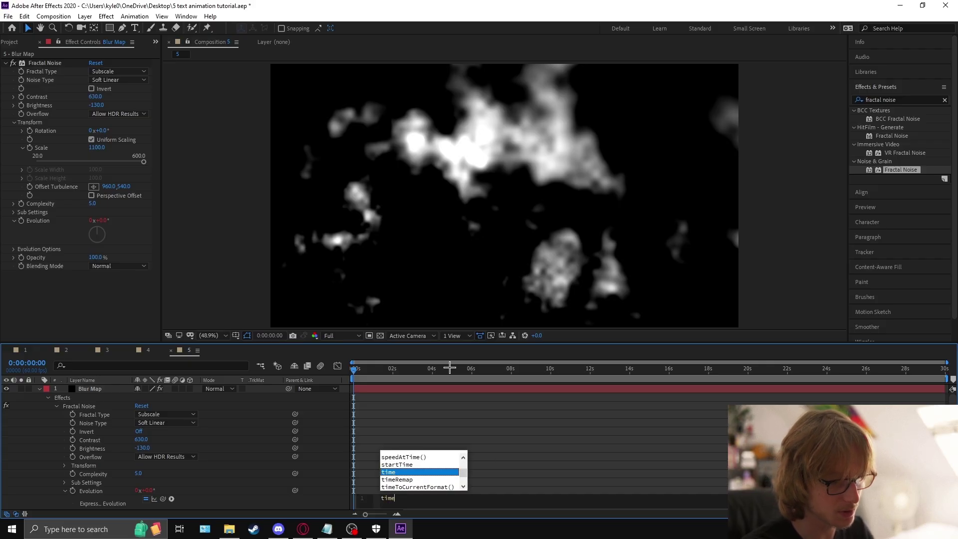
{"action": "type", "text": "*"}
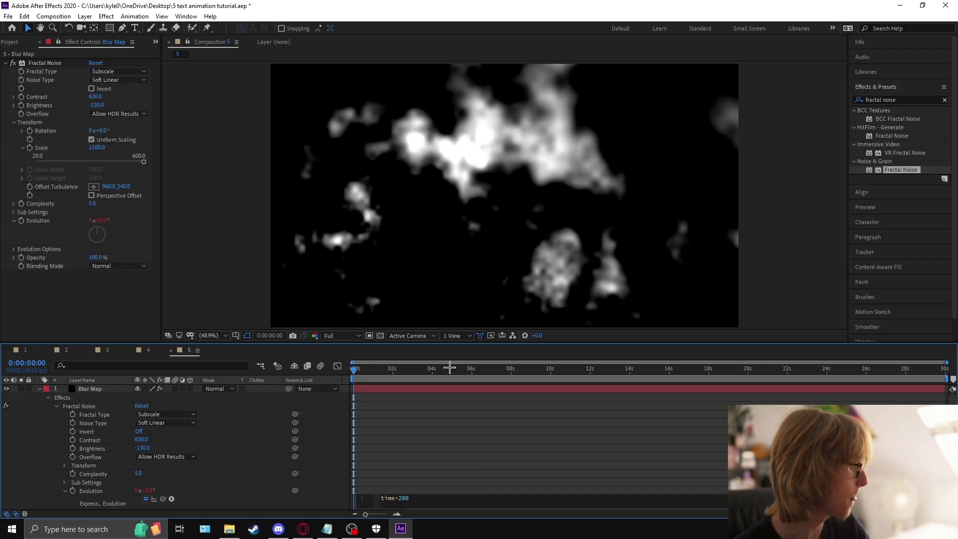
{"action": "left_click", "coordinate": [461, 444]}
{"action": "left_click_drag", "start_coordinate": [355, 367], "coordinate": [322, 370]}
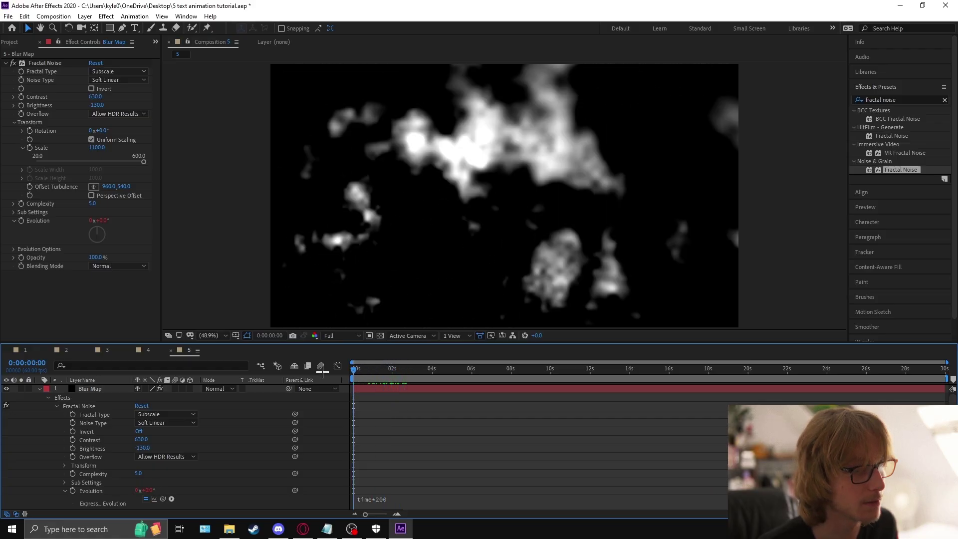
Add an expression multiplying time to the Fractal Noise transform Rotation, scrub to check it, and collapse the Blur Map layer
{"action": "left_click", "coordinate": [30, 130], "text": "alt"}
{"action": "type", "text": "time*10"}
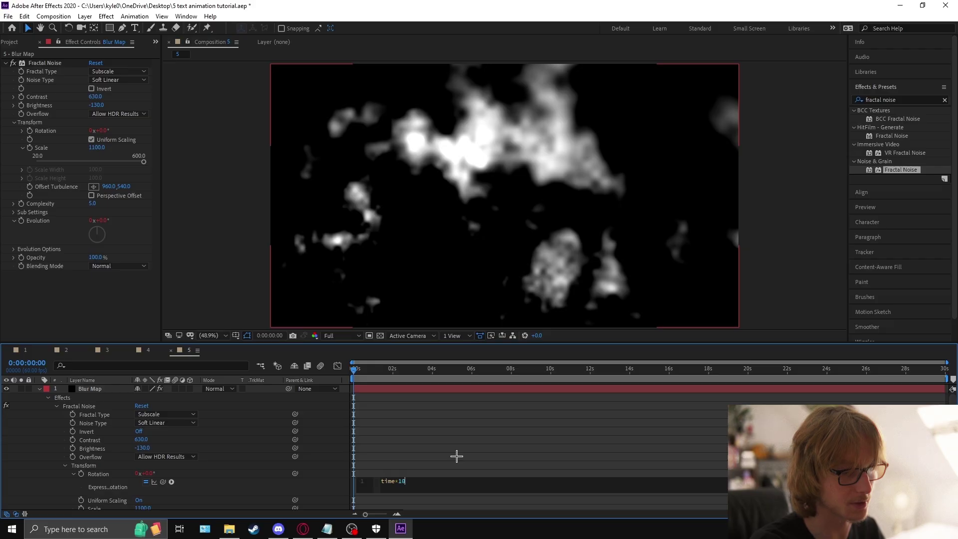
{"action": "left_click", "coordinate": [467, 456]}
{"action": "left_click_drag", "start_coordinate": [355, 369], "coordinate": [61, 393]}
{"action": "left_click", "coordinate": [39, 388]}
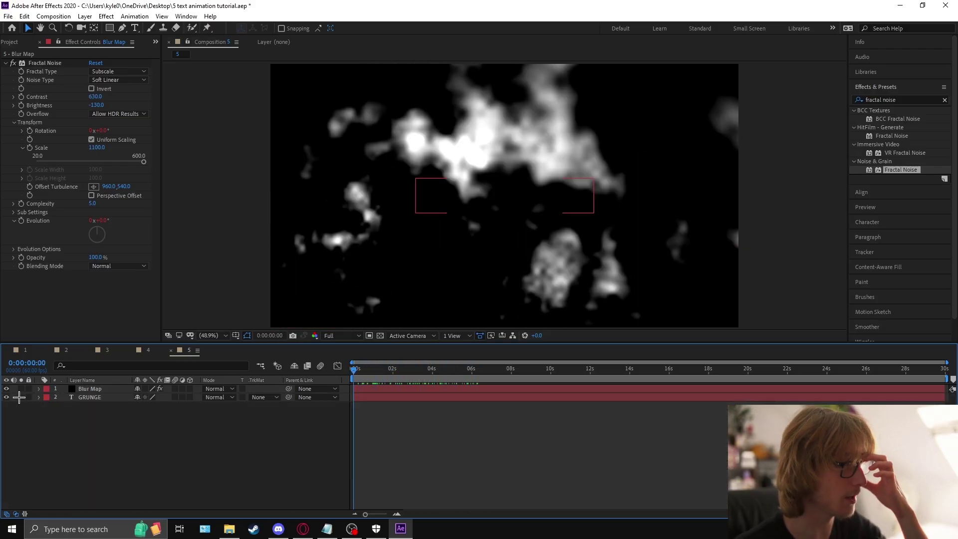
Hide the Blur Map layer and apply the Compound Blur effect to the GRUNGE text
{"action": "left_click", "coordinate": [6, 389]}
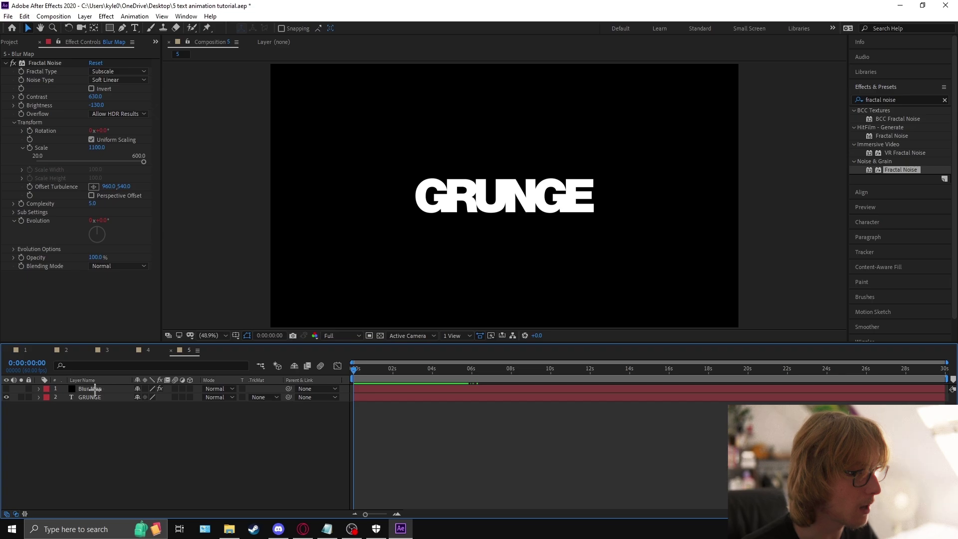
{"action": "left_click", "coordinate": [902, 97]}
{"action": "type", "text": "compound blur"}
{"action": "left_click_drag", "start_coordinate": [895, 119], "coordinate": [103, 398]}
Set the Compound Blur layer to Blur Map using Effects & Masks, and scrub through the blur animation
{"action": "left_click", "coordinate": [101, 71]}
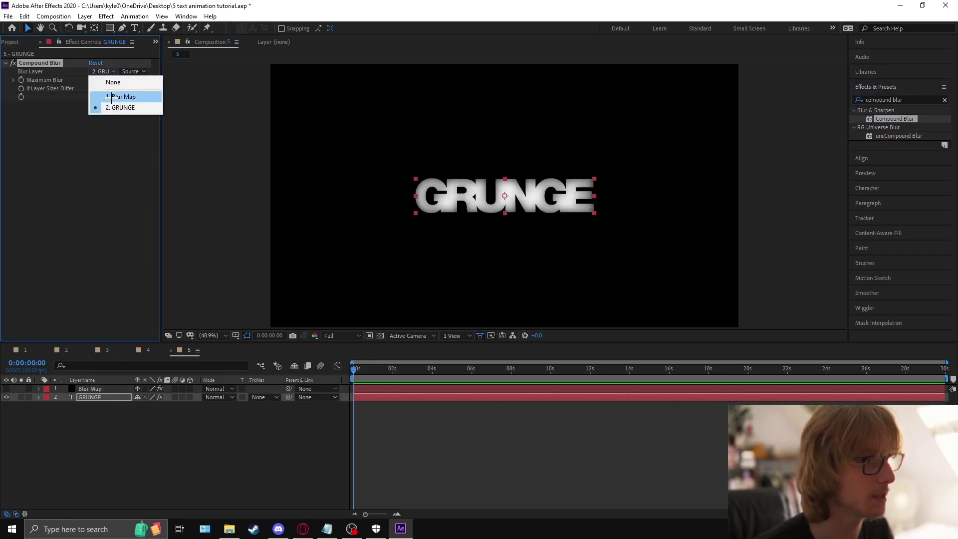
{"action": "left_click", "coordinate": [112, 96]}
{"action": "left_click", "coordinate": [133, 71]}
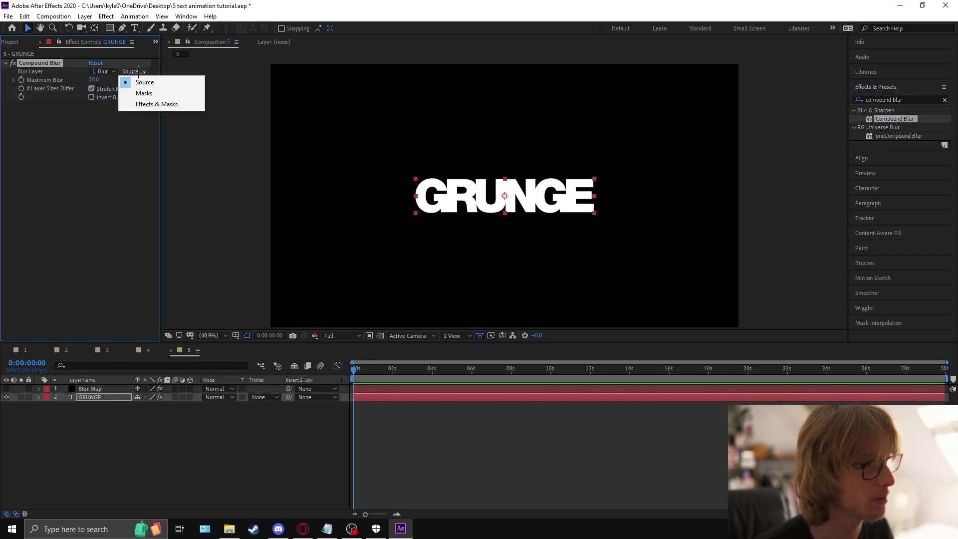
{"action": "left_click", "coordinate": [164, 104]}
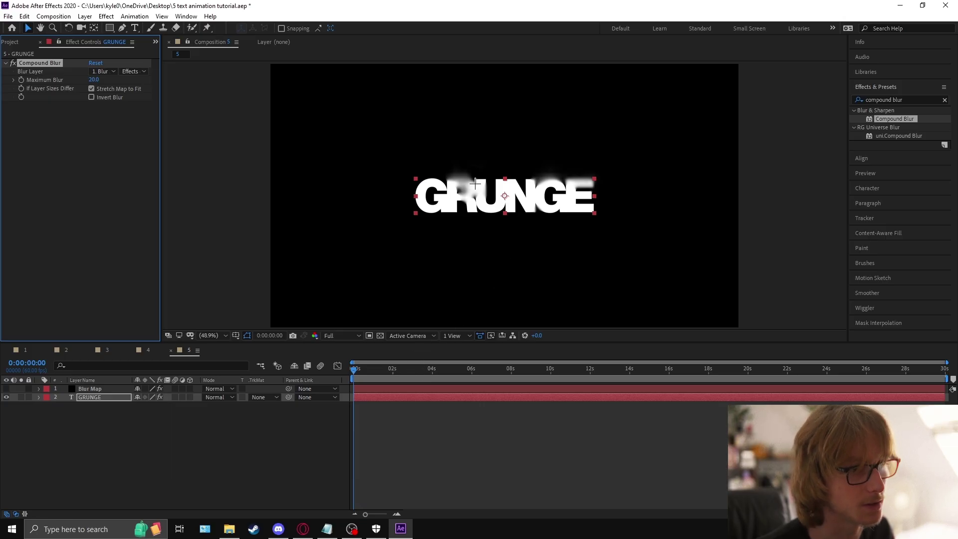
{"action": "left_click_drag", "start_coordinate": [363, 370], "coordinate": [420, 369]}
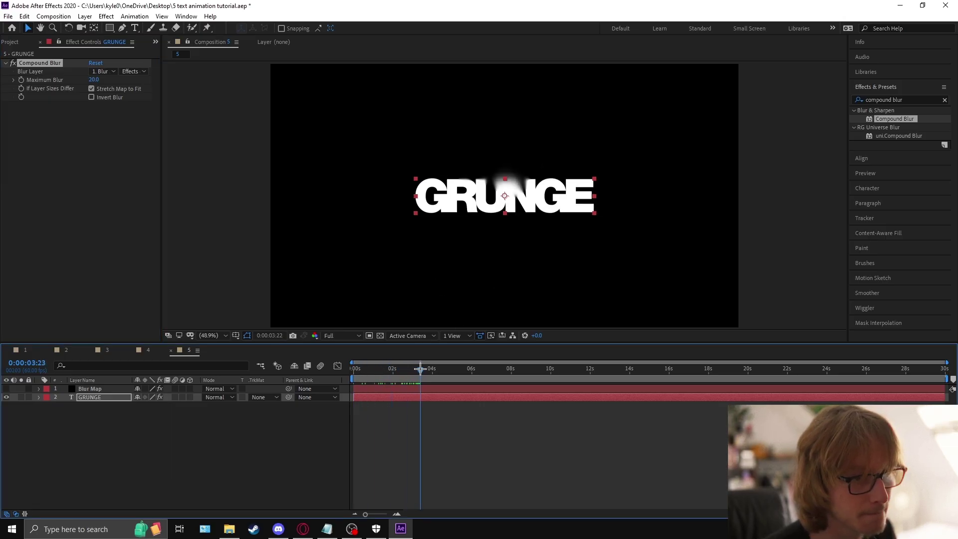
Set the GRUNGE layer's blending mode to Dancing Dissolve and return to the start for a preview
{"action": "left_click", "coordinate": [224, 397]}
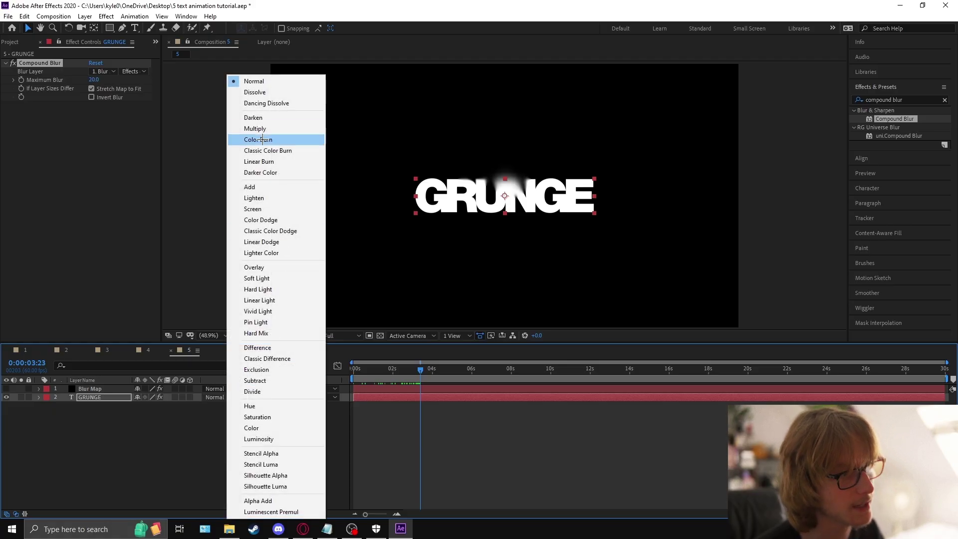
{"action": "left_click", "coordinate": [278, 102]}
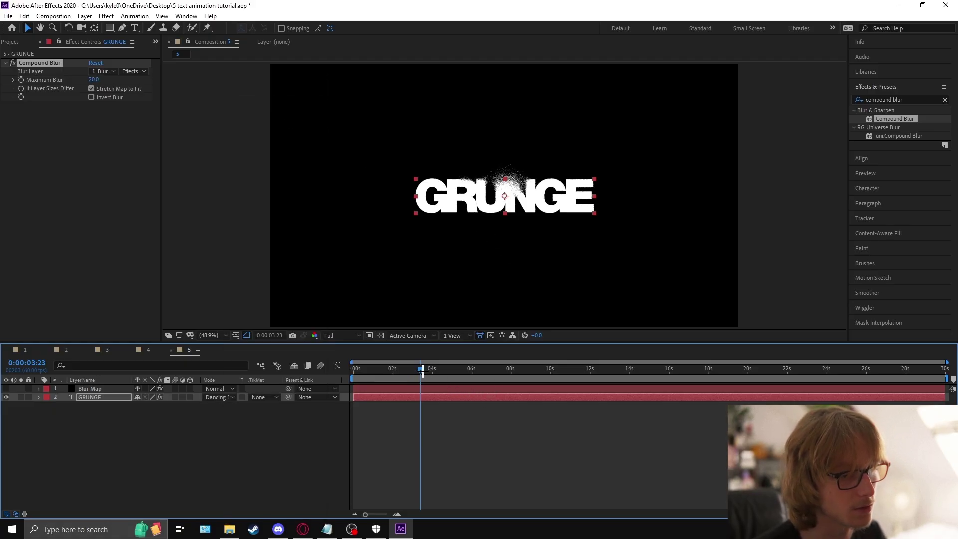
{"action": "left_click_drag", "start_coordinate": [422, 370], "coordinate": [352, 370]}
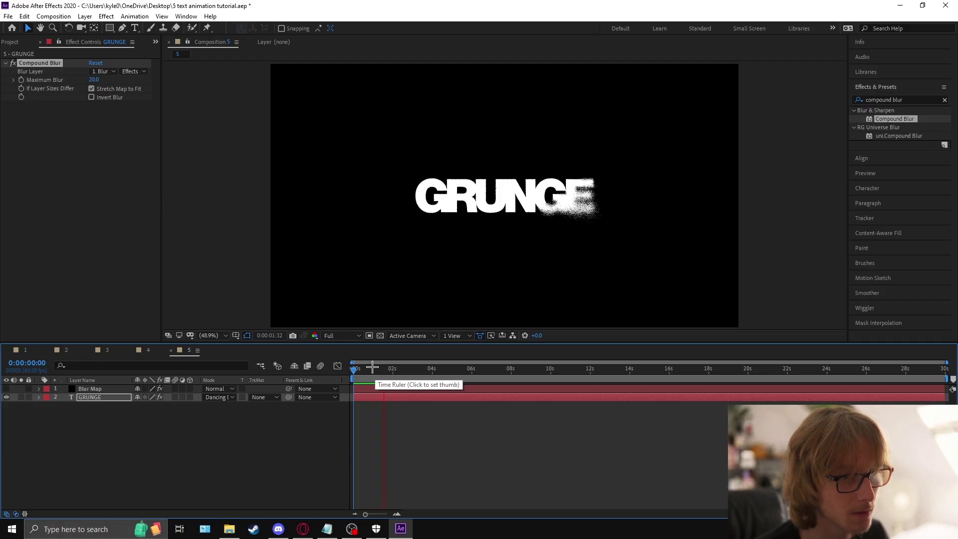
Scale the GRUNGE text to 580% and play a preview of the animation
{"action": "key", "text": "s"}
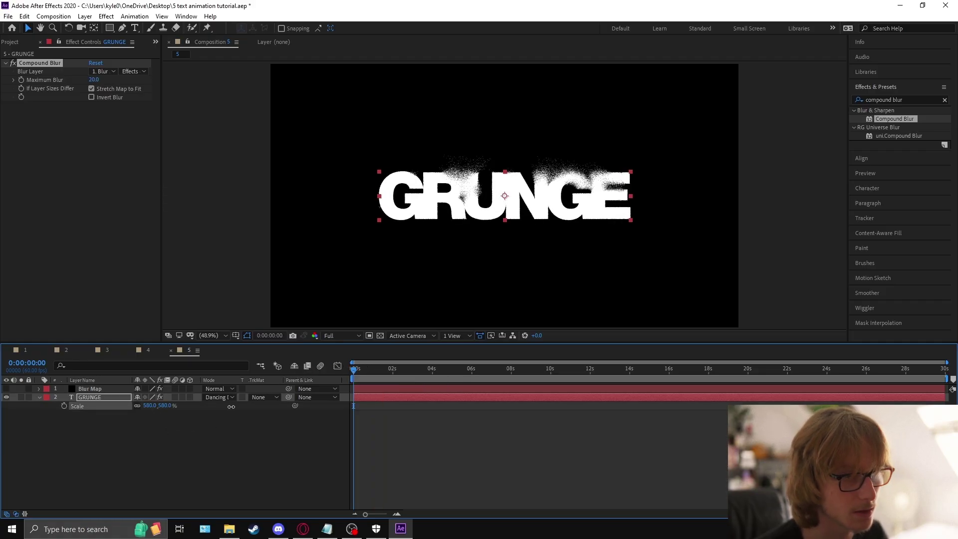
{"action": "key", "text": "s"}
{"action": "key", "text": "space"}
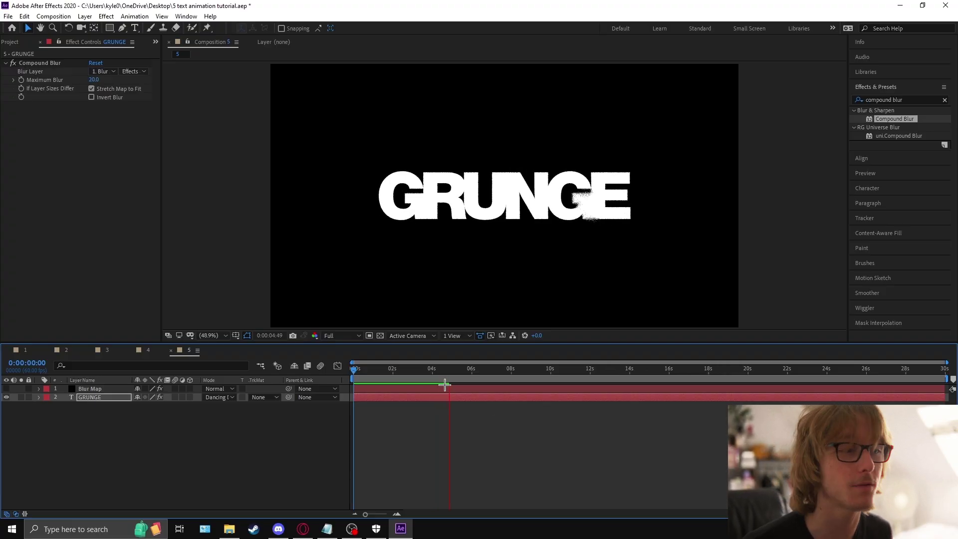
Add an adjustment layer above Blur Map and GRUNGE and rename it FPS
{"action": "left_click", "coordinate": [208, 458]}
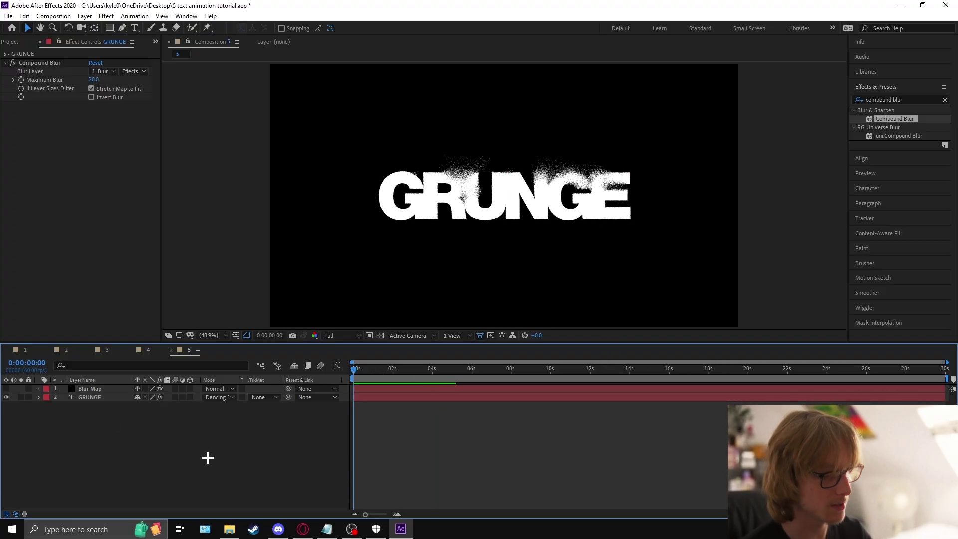
{"action": "key", "text": "ctrl+alt+y"}
{"action": "right_click", "coordinate": [120, 392]}
{"action": "left_click", "coordinate": [140, 389]}
{"action": "type", "text": "FPS"}
{"action": "key", "text": "Return"}
Search the effects for Posterize Time to use on the FPS layer
{"action": "left_click", "coordinate": [891, 100]}
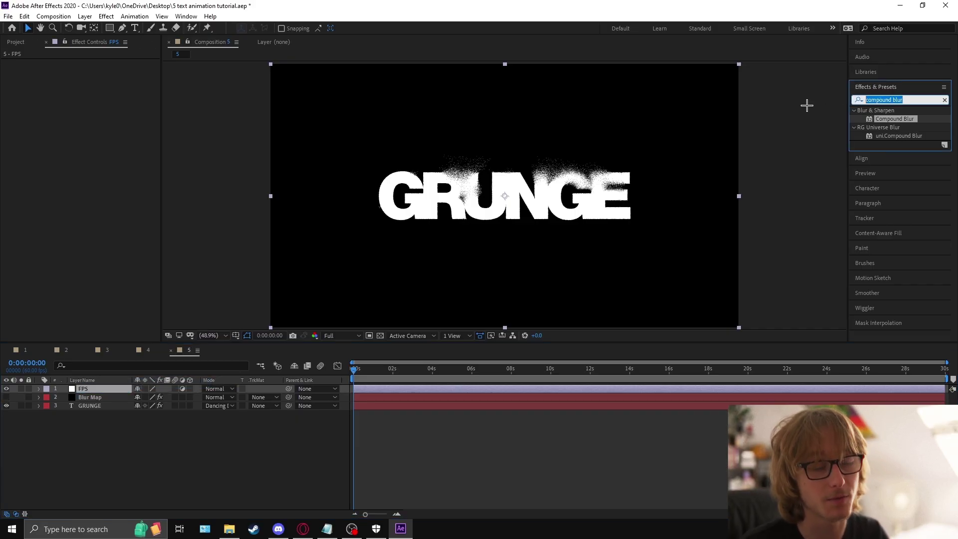
{"action": "type", "text": "posterize time"}
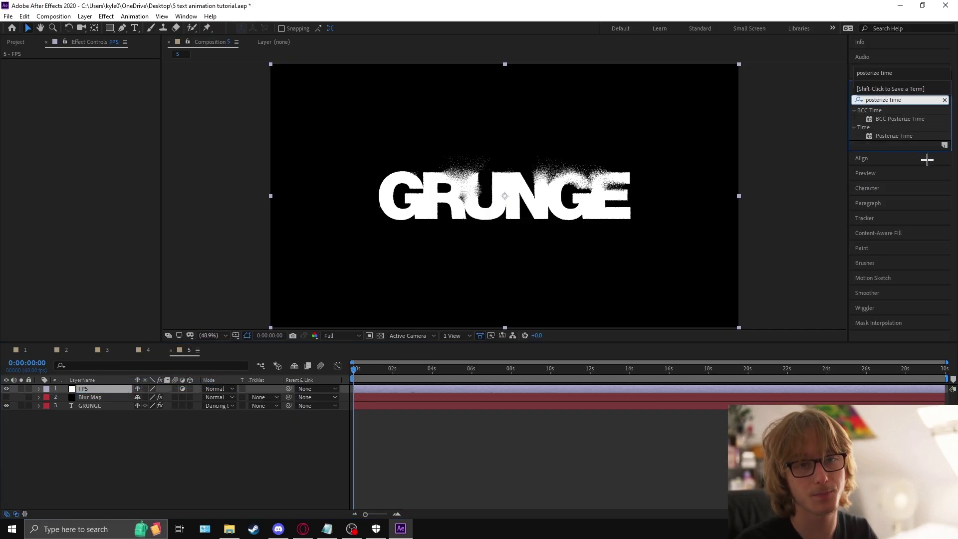